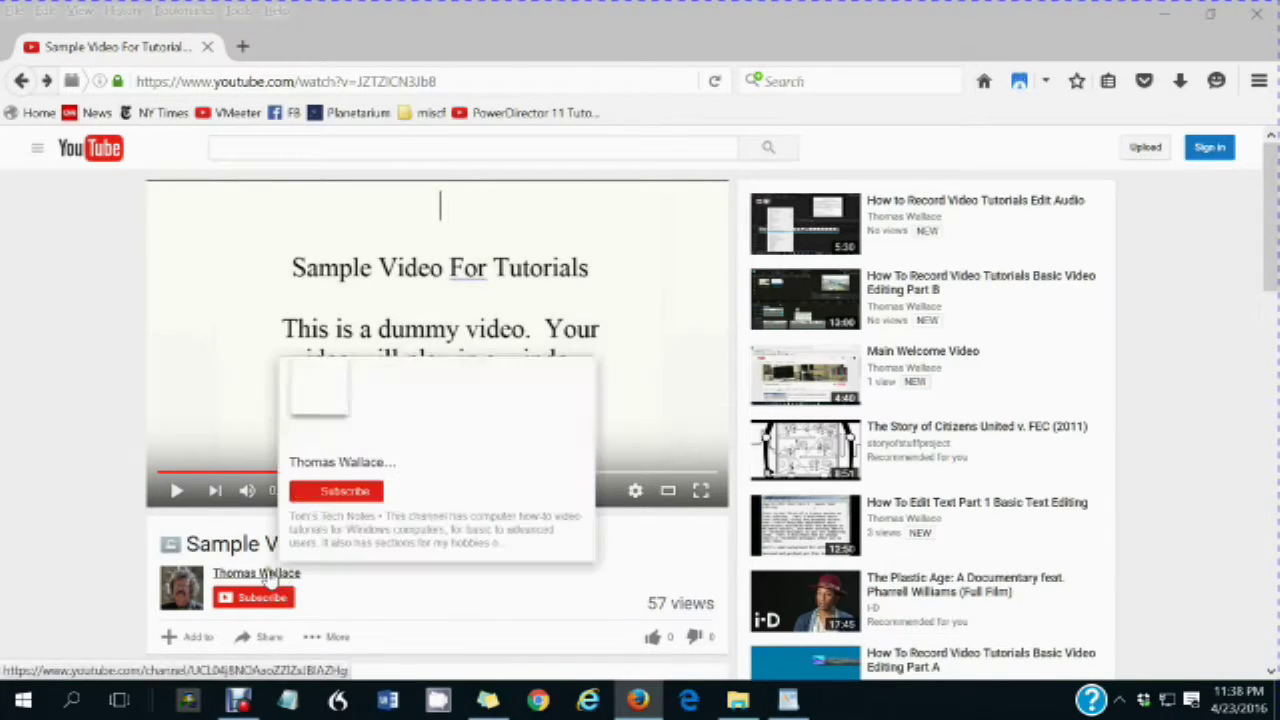
# Go to the tutorial creator's YouTube channel page via the avatar under the video
pyautogui.moveTo(178, 592)
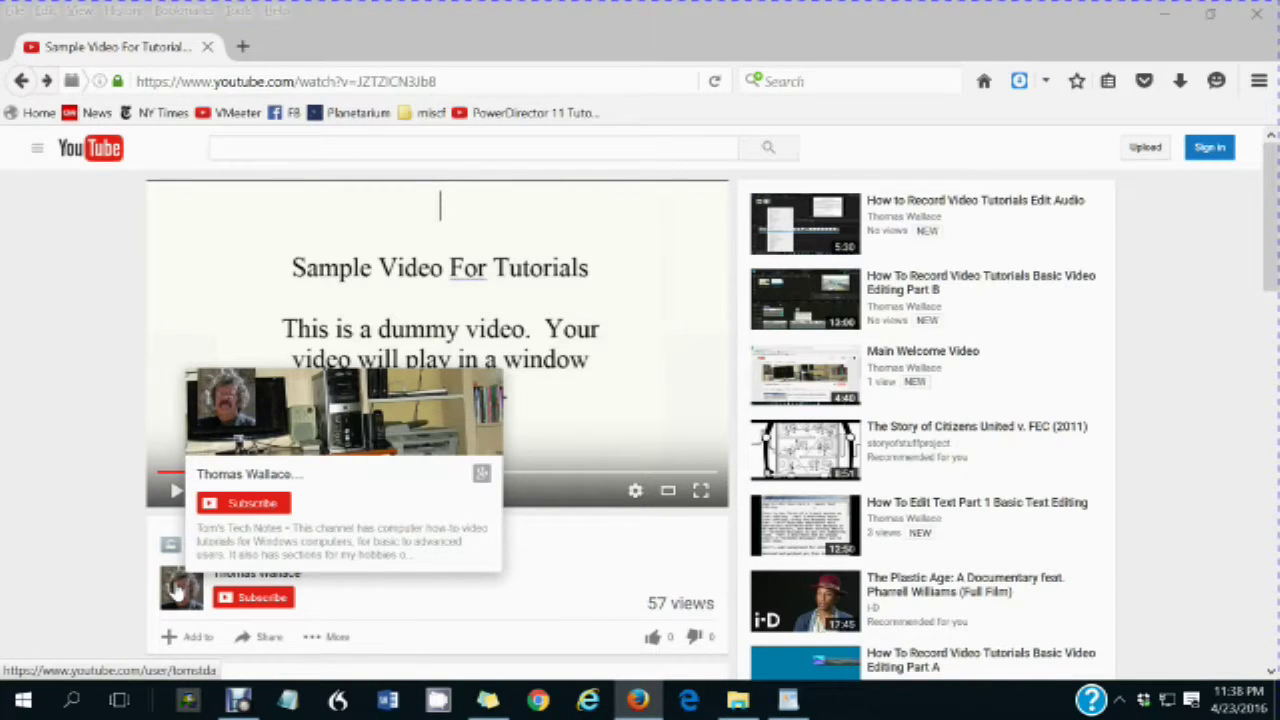
pyautogui.click(178, 592)
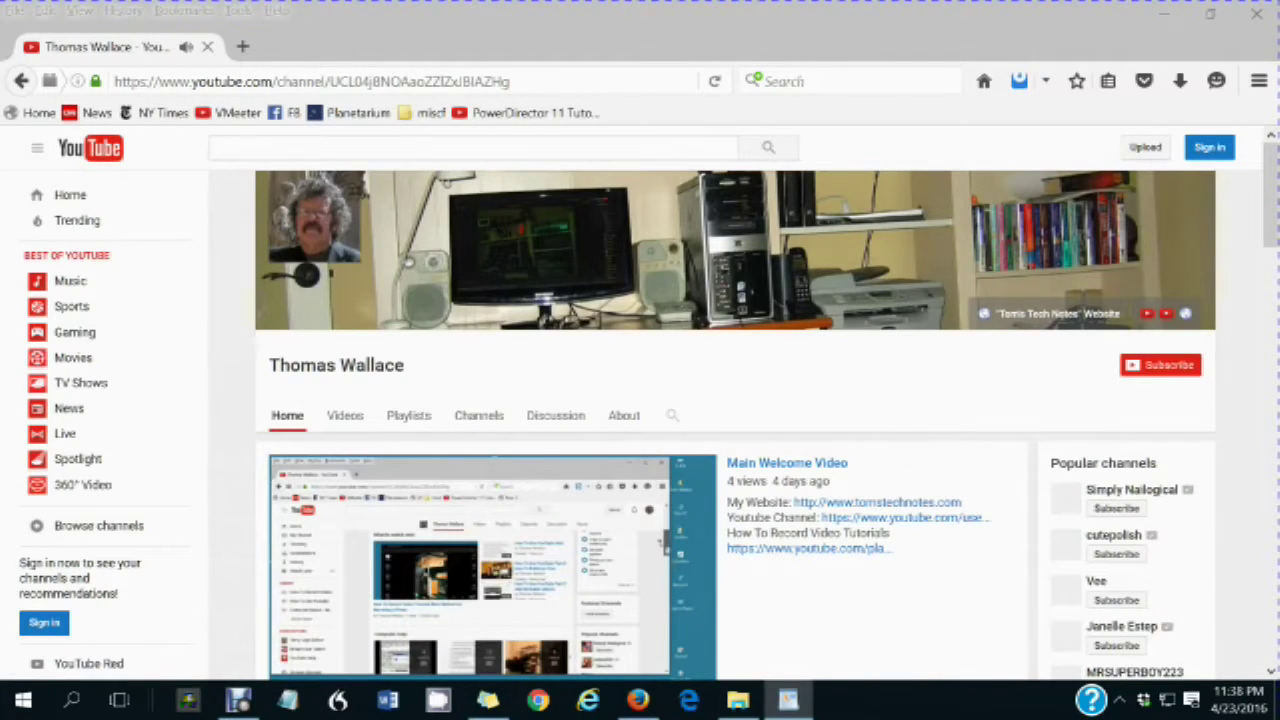
pyautogui.moveTo(505, 572)
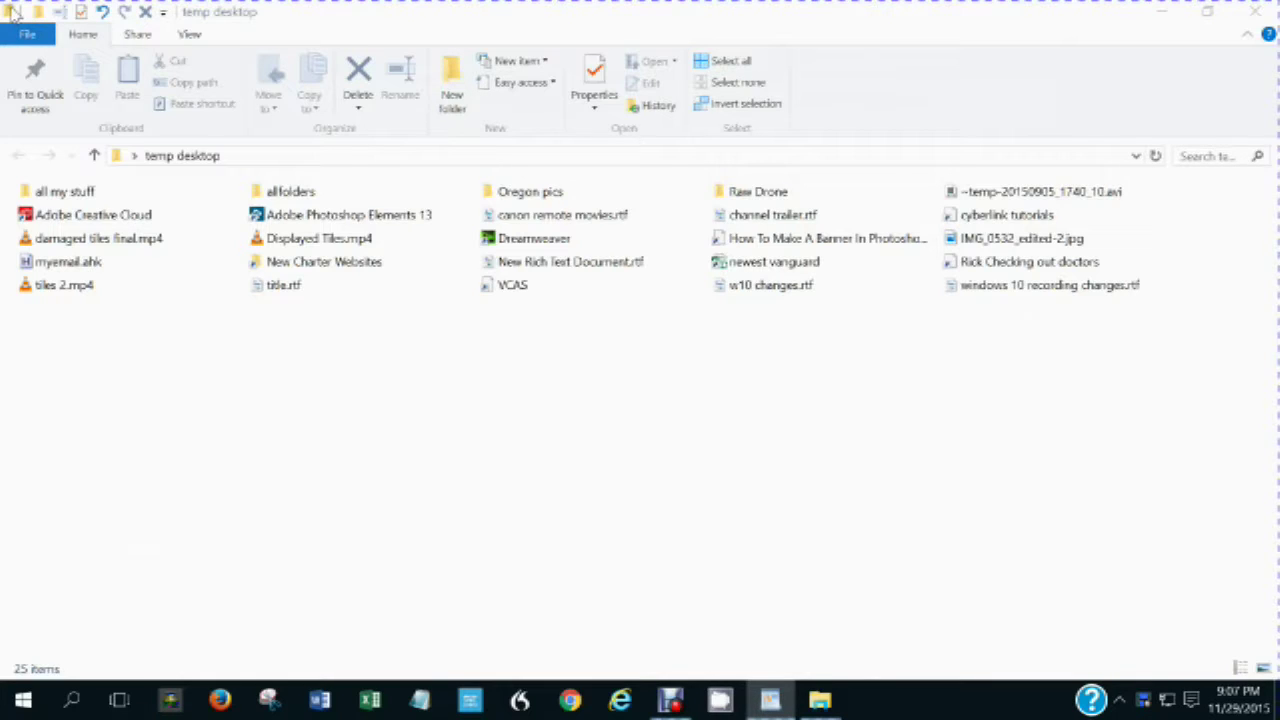
# Open the File Explorer window's system menu
pyautogui.click(12, 10)
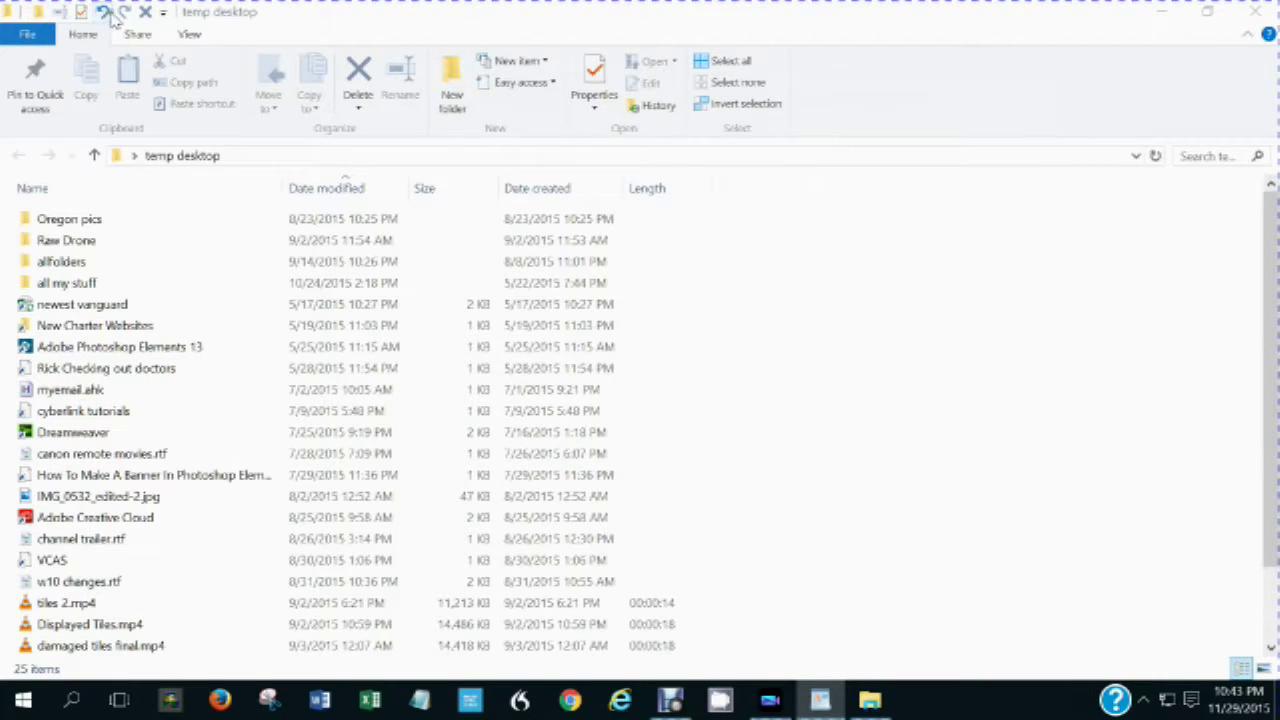
# Uncheck Undo in the Quick Access Toolbar list, then check it again to restore it
pyautogui.click(163, 14)
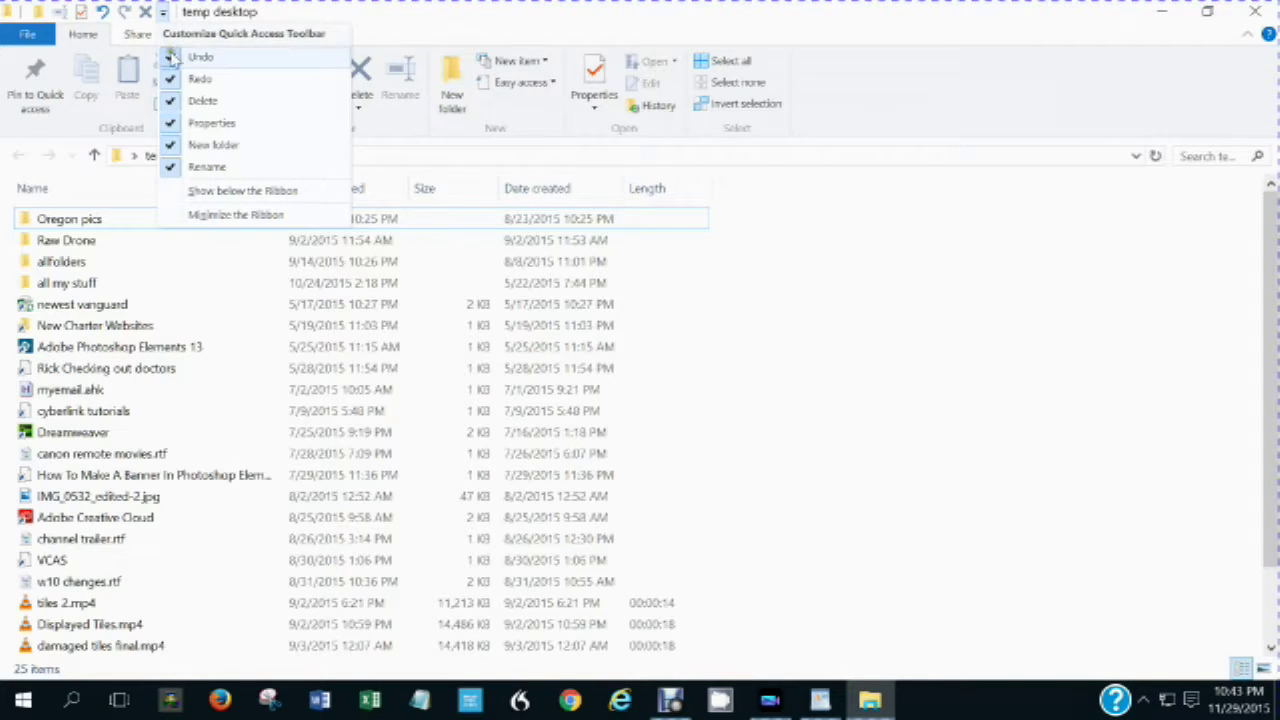
pyautogui.click(172, 57)
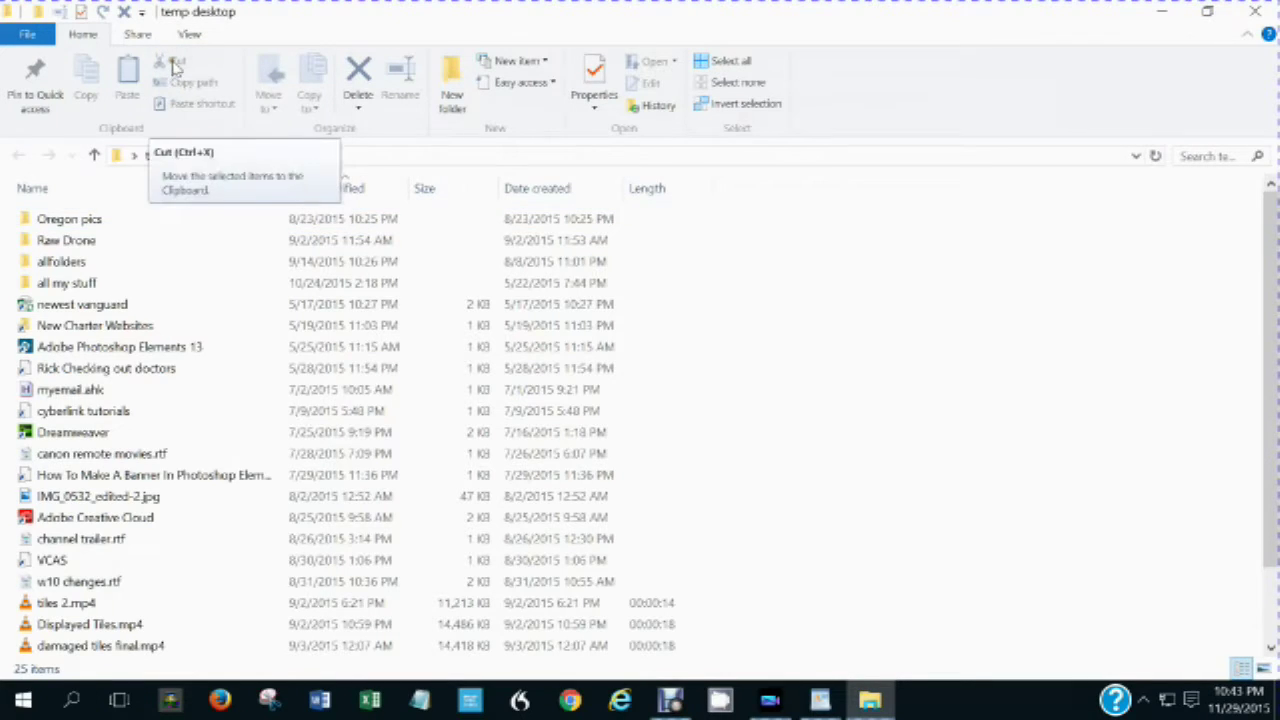
pyautogui.click(142, 12)
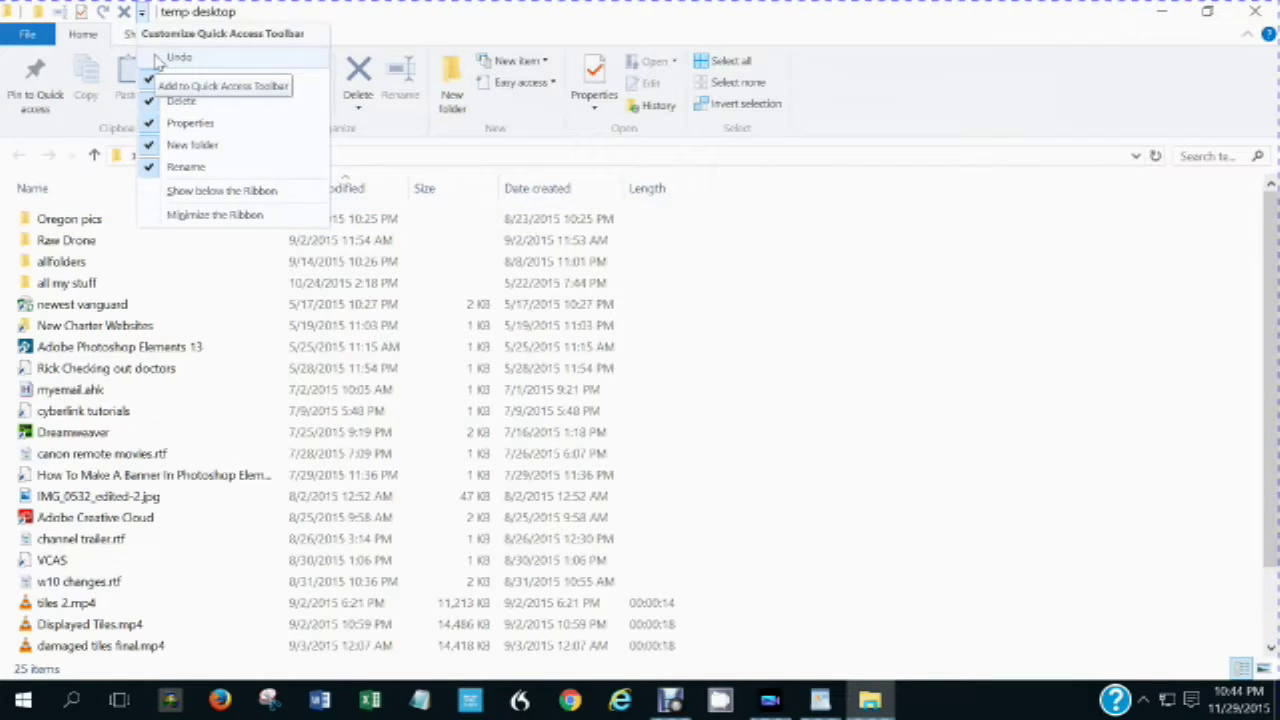
pyautogui.click(158, 60)
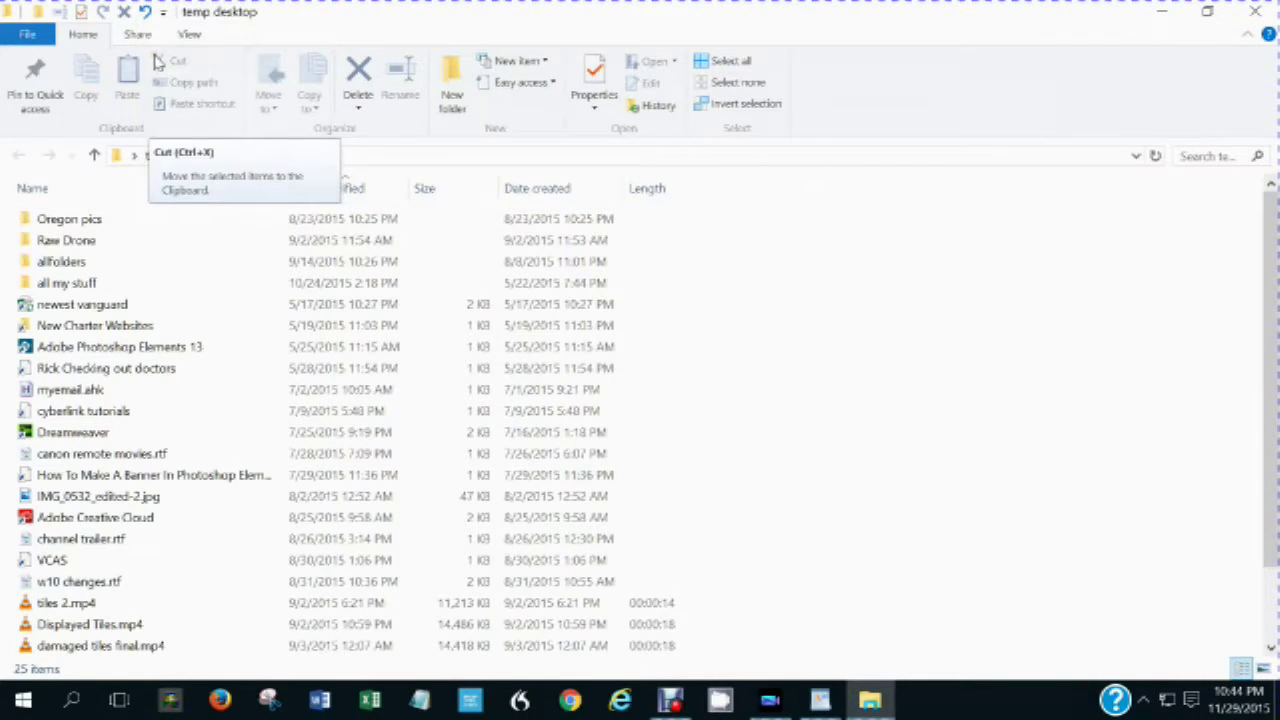
pyautogui.click(166, 12)
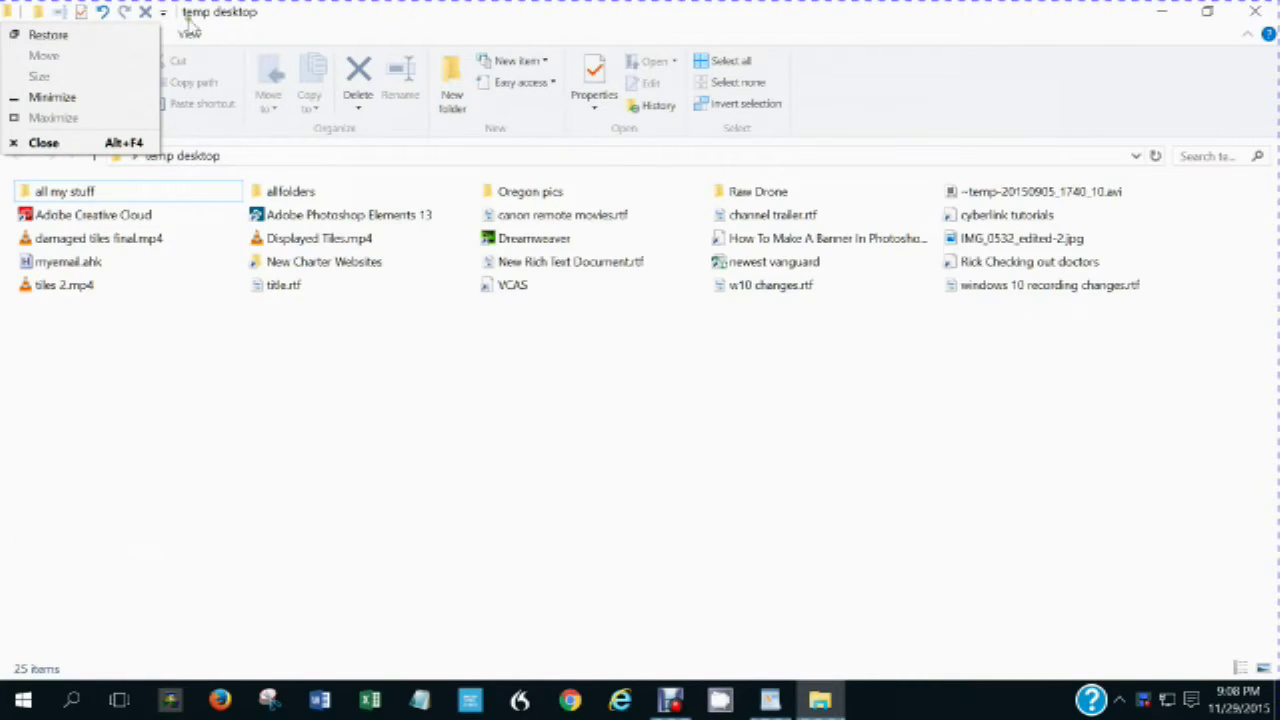
pyautogui.click(320, 10)
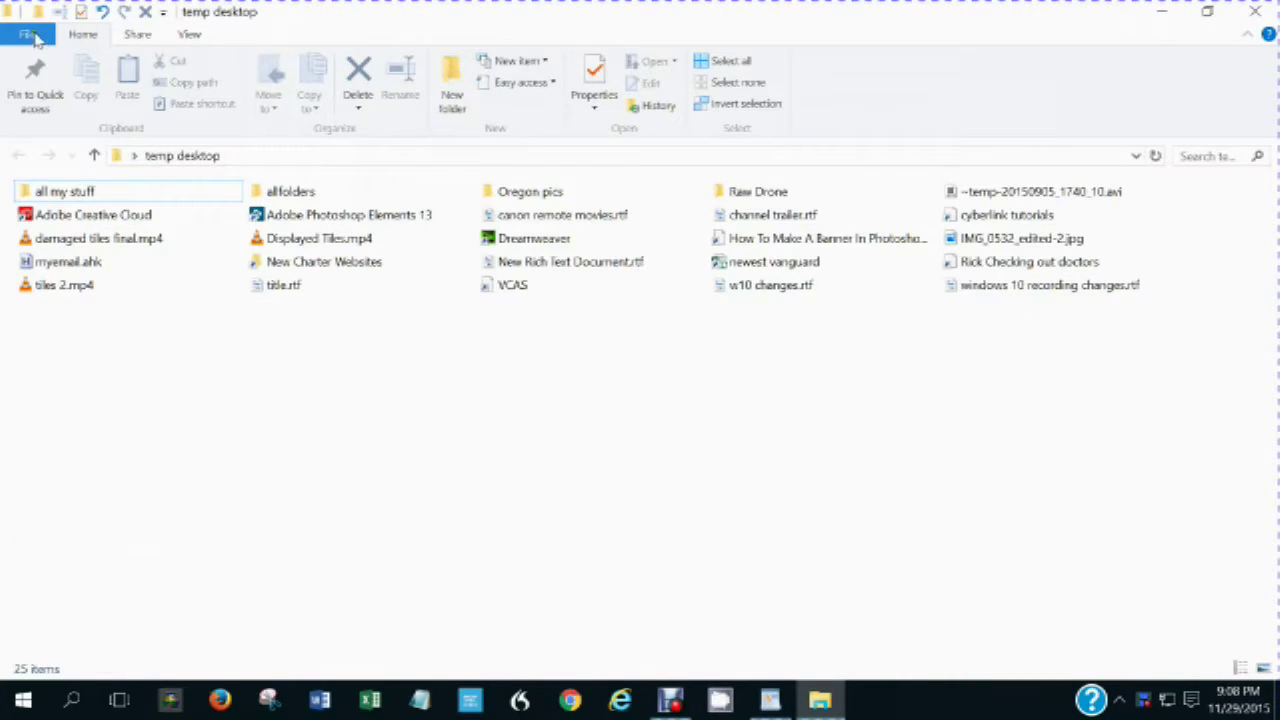
# Open a command prompt in the allfolders folder from the File menu
pyautogui.click(30, 36)
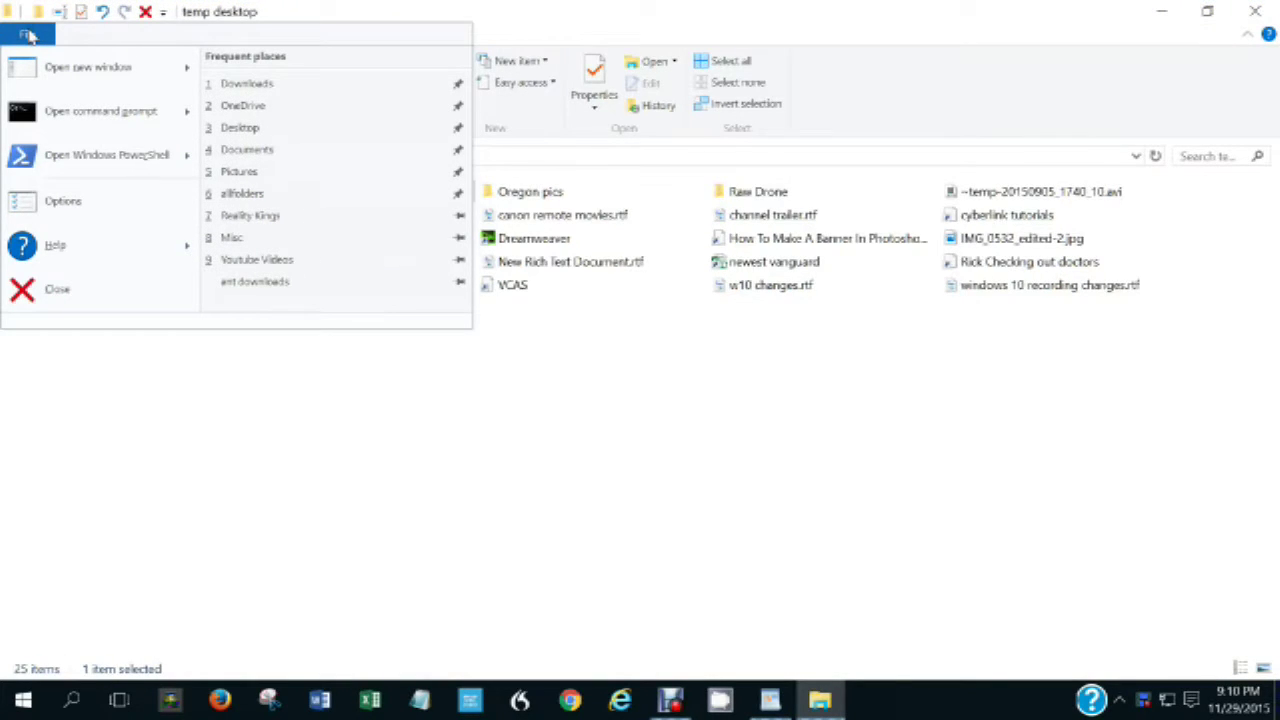
pyautogui.moveTo(34, 70)
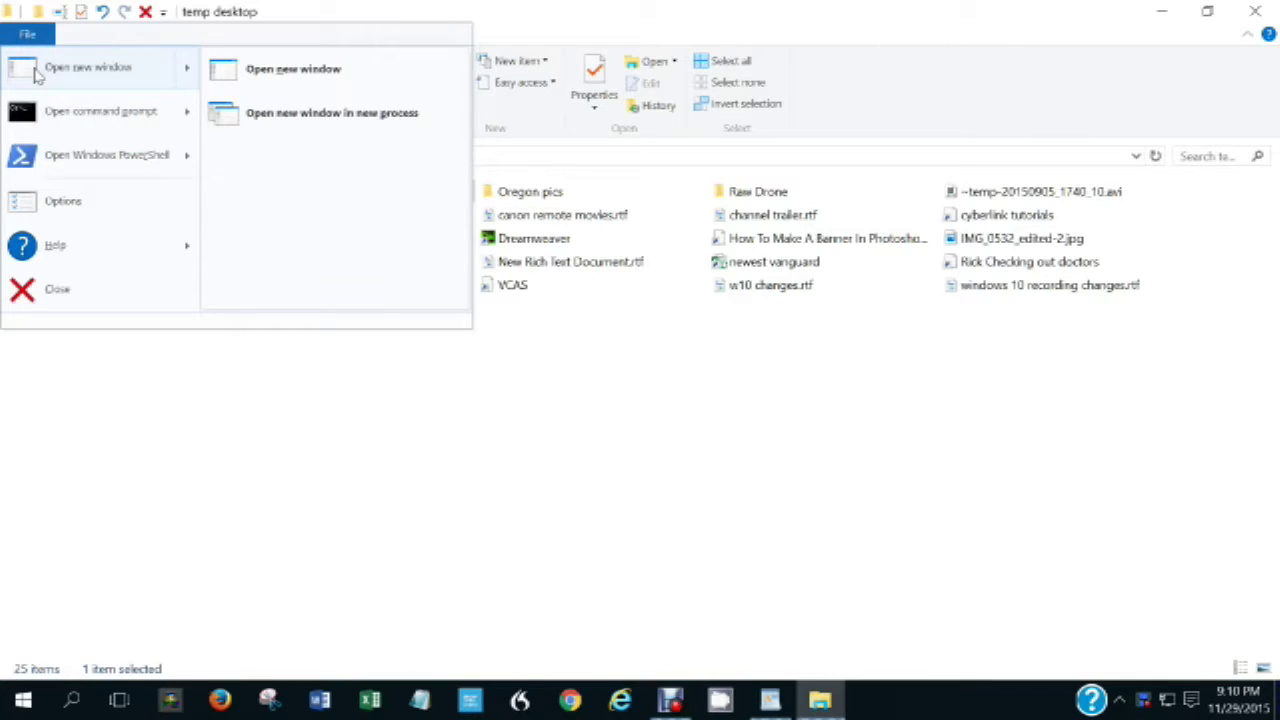
pyautogui.click(103, 117)
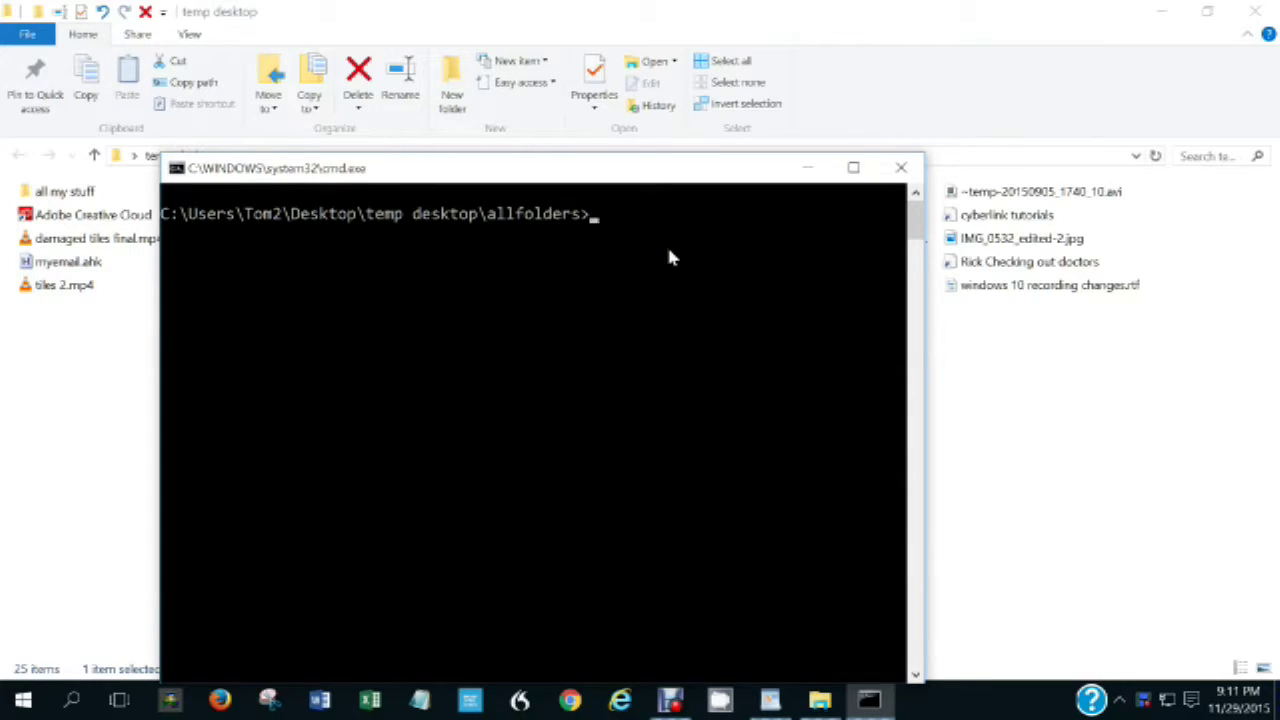
# Close the command prompt with the exit command
pyautogui.write('exc')
pyautogui.press('BackSpace')
pyautogui.write('it')
pyautogui.press('Return')
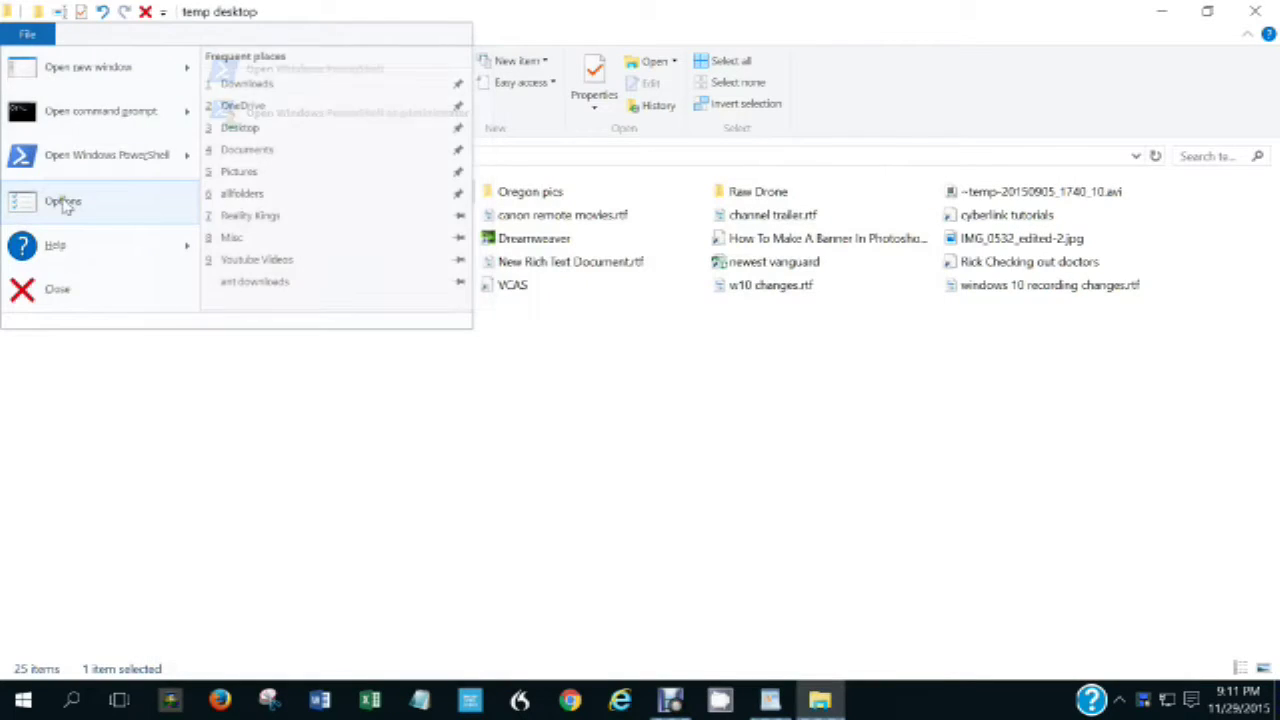
# In Folder Options' View tab, check 'Hide extensions for known file types'
pyautogui.click(63, 203)
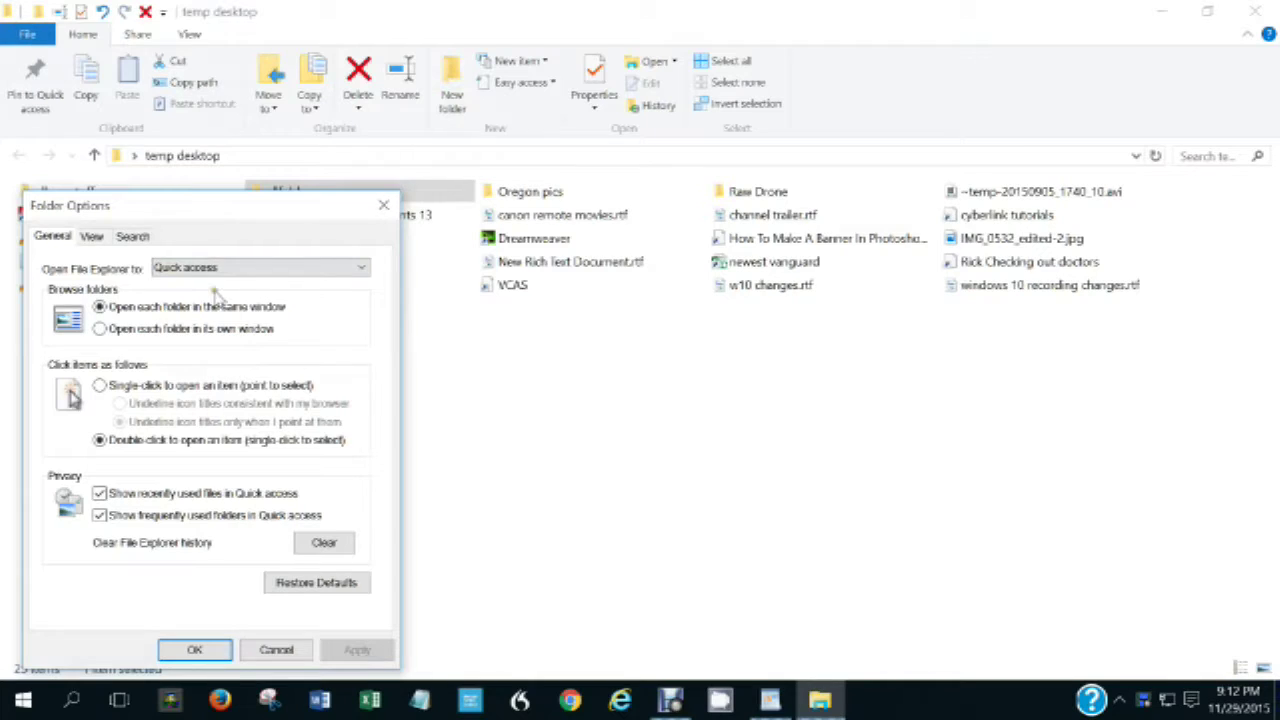
pyautogui.click(92, 237)
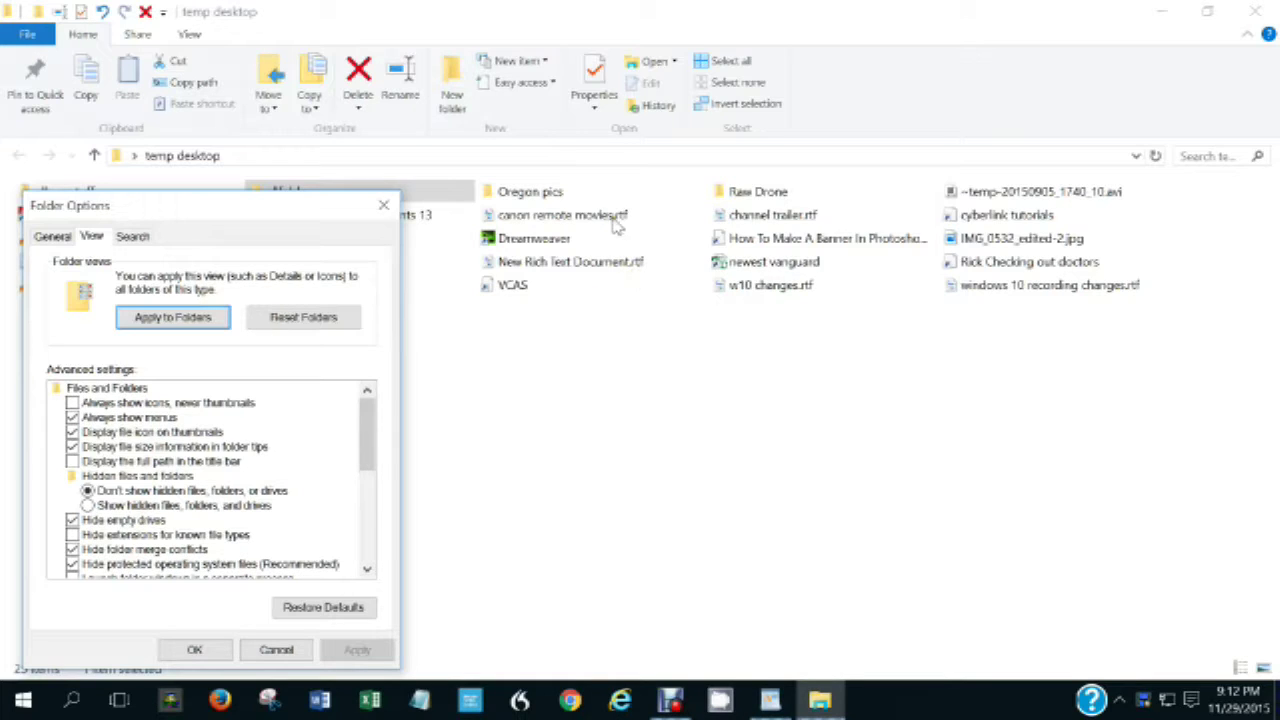
pyautogui.click(72, 535)
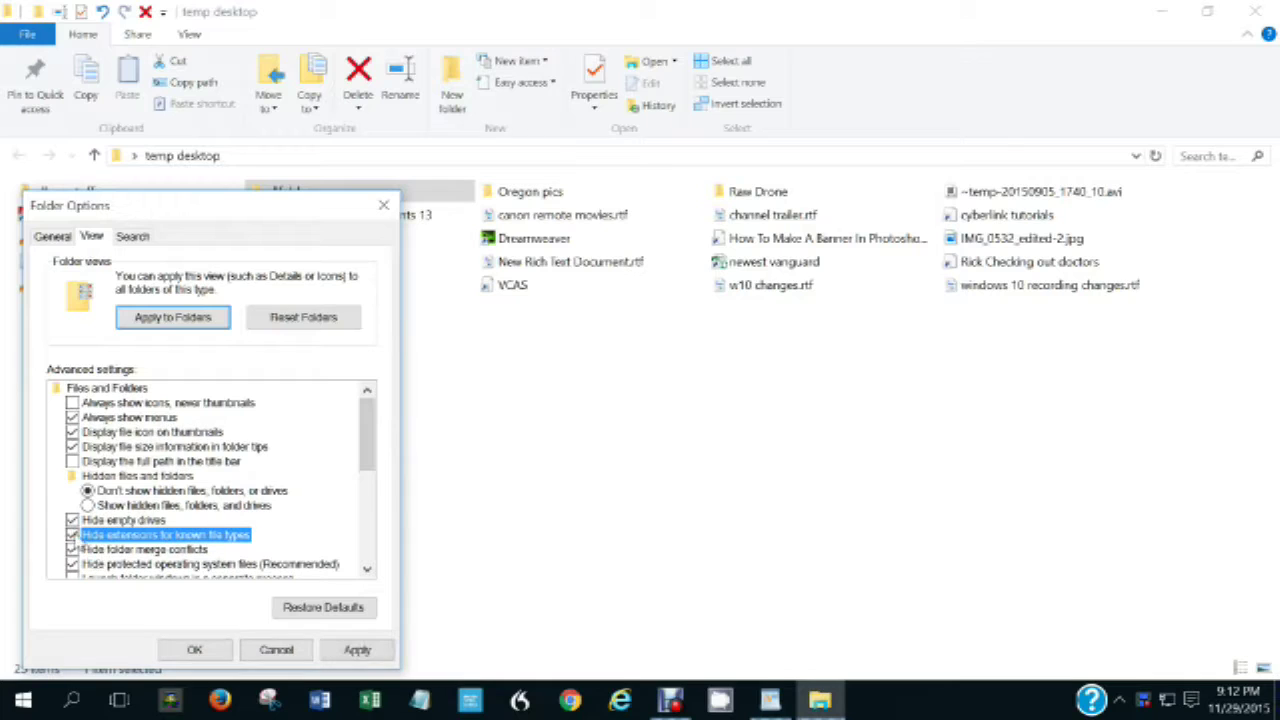
# Apply hidden extensions, then uncheck the option and apply again so extensions reappear
pyautogui.click(357, 650)
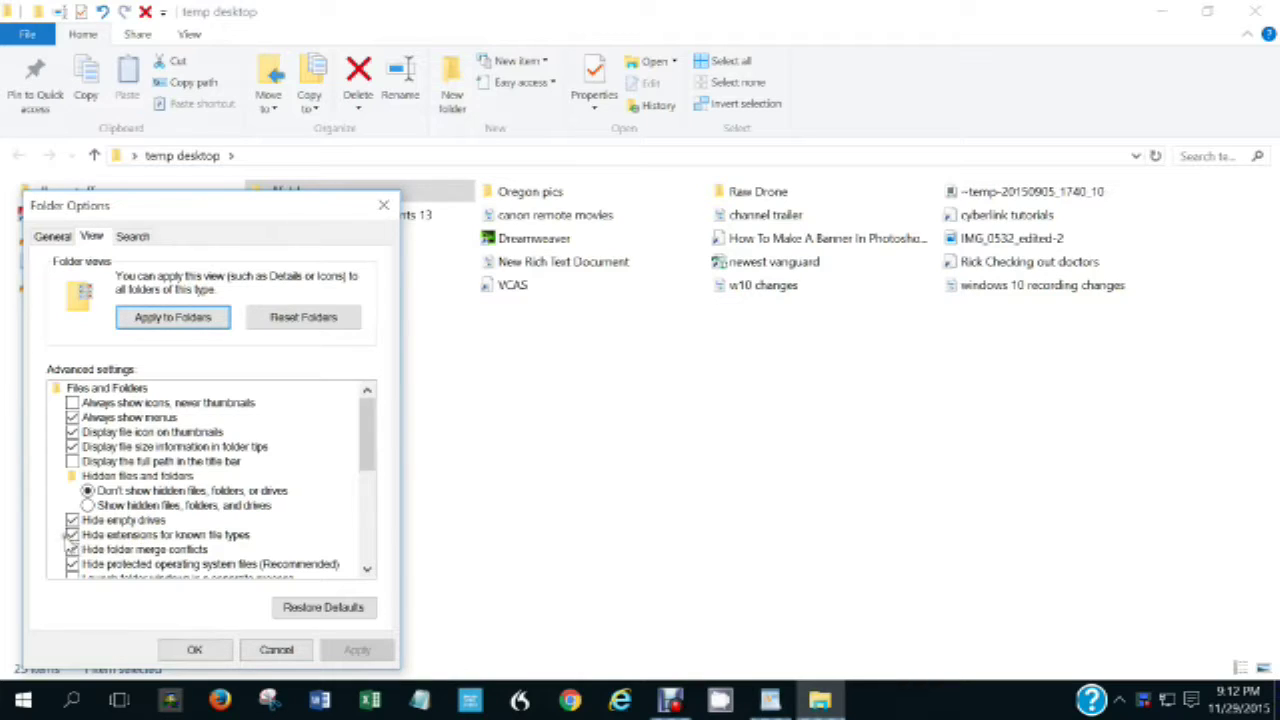
pyautogui.click(72, 535)
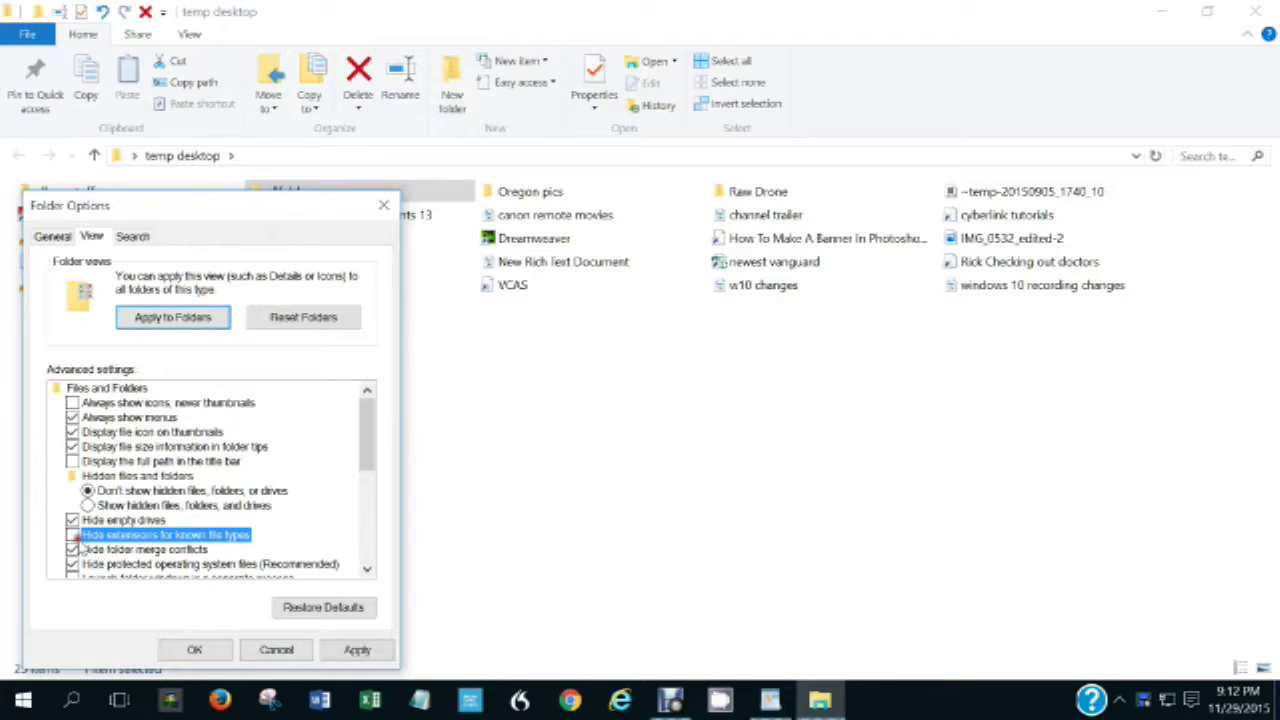
pyautogui.click(357, 650)
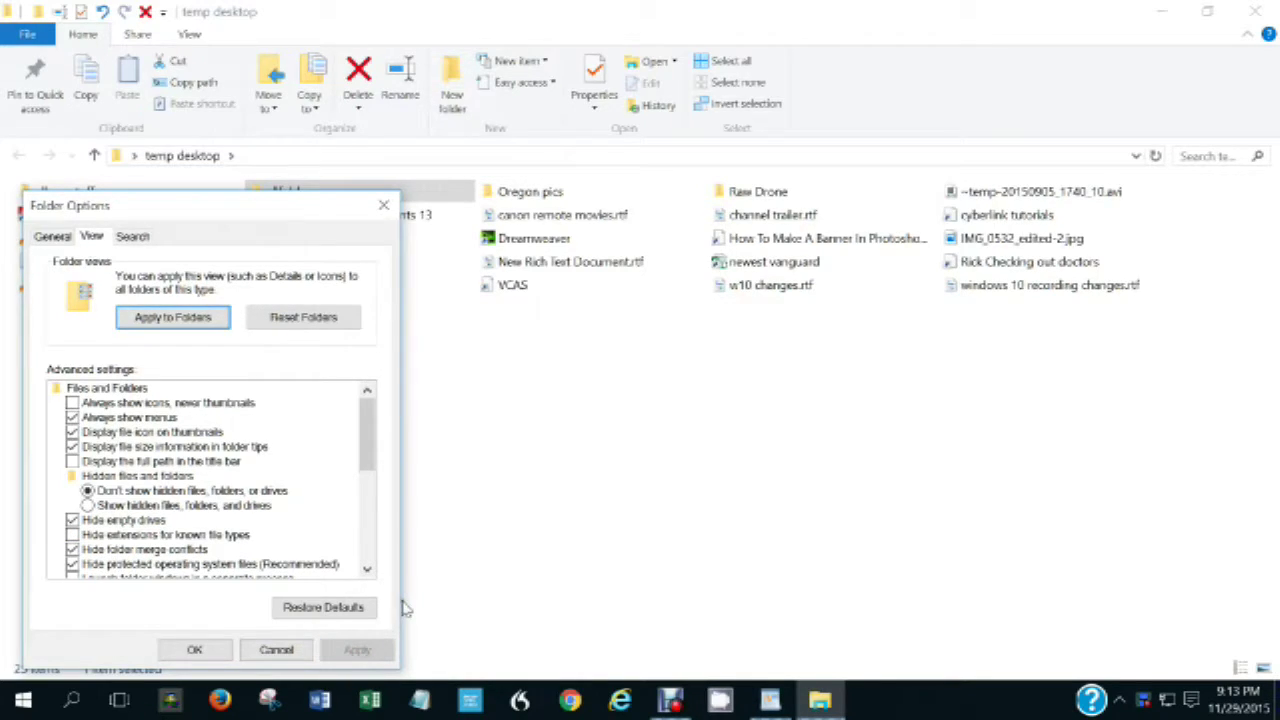
pyautogui.scroll(-2, 125, 480)
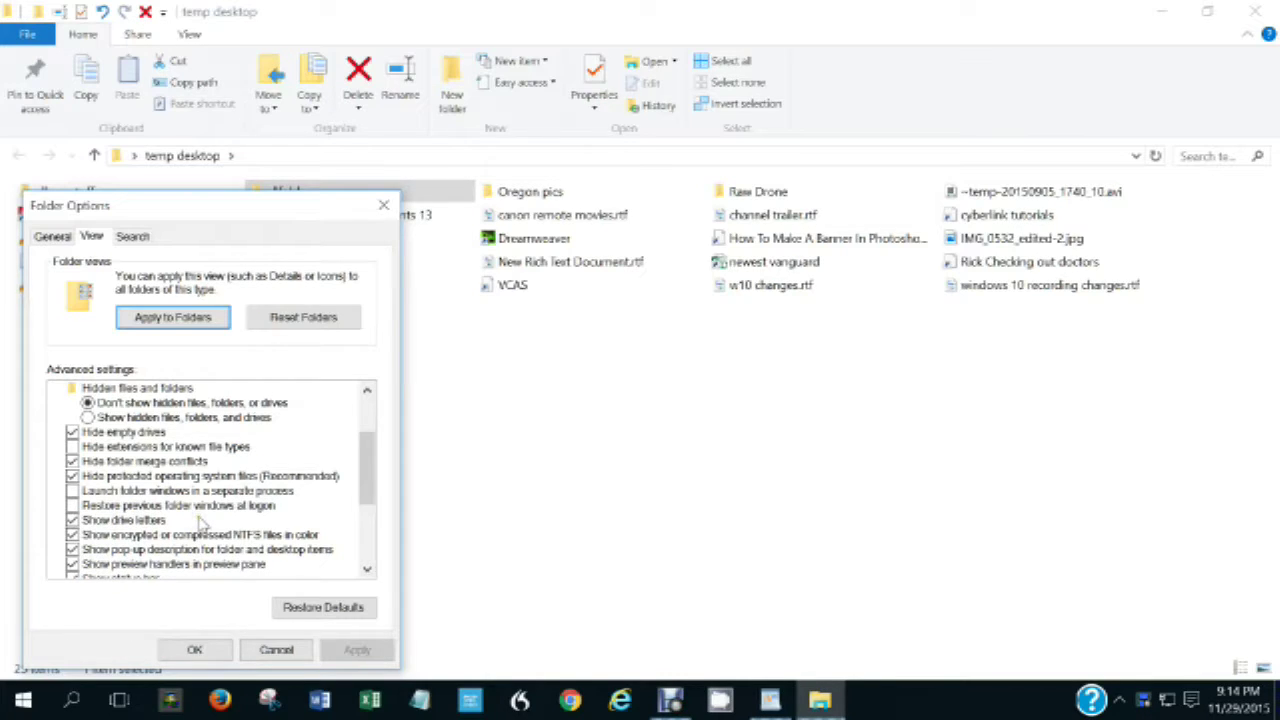
pyautogui.click(132, 236)
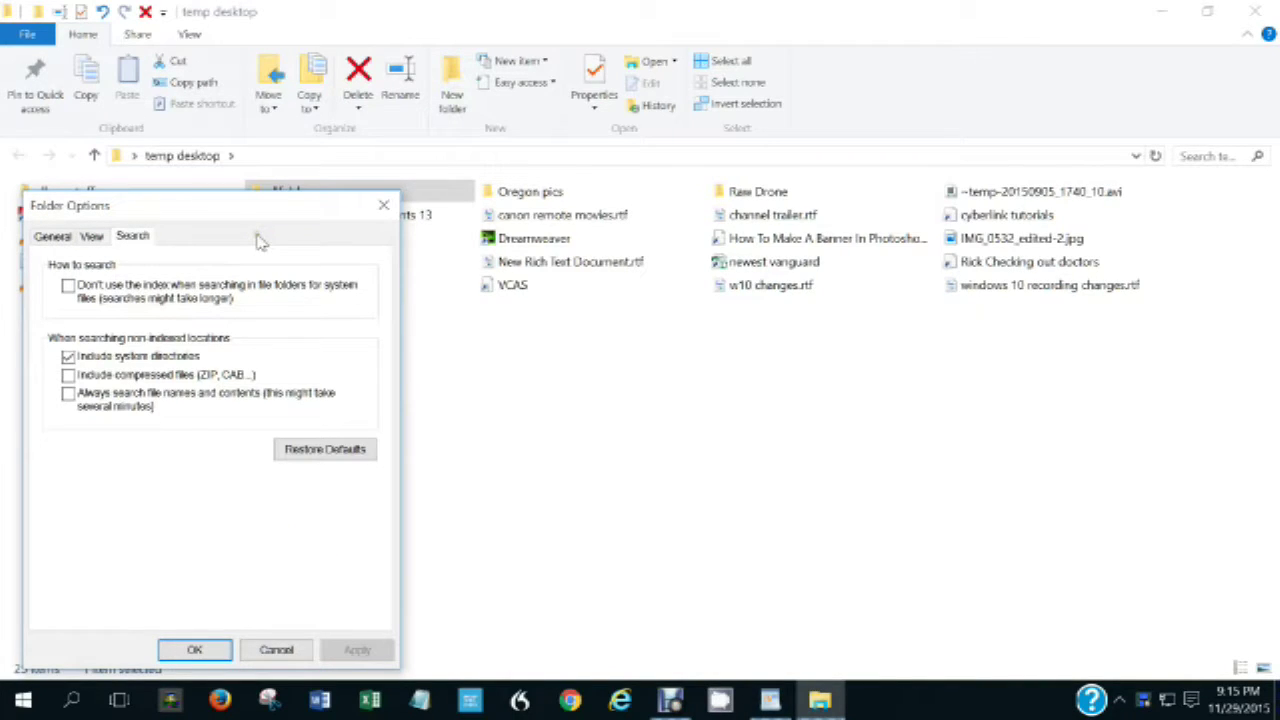
# Close Folder Options with Esc, back to the temp desktop folder
pyautogui.press('Escape')
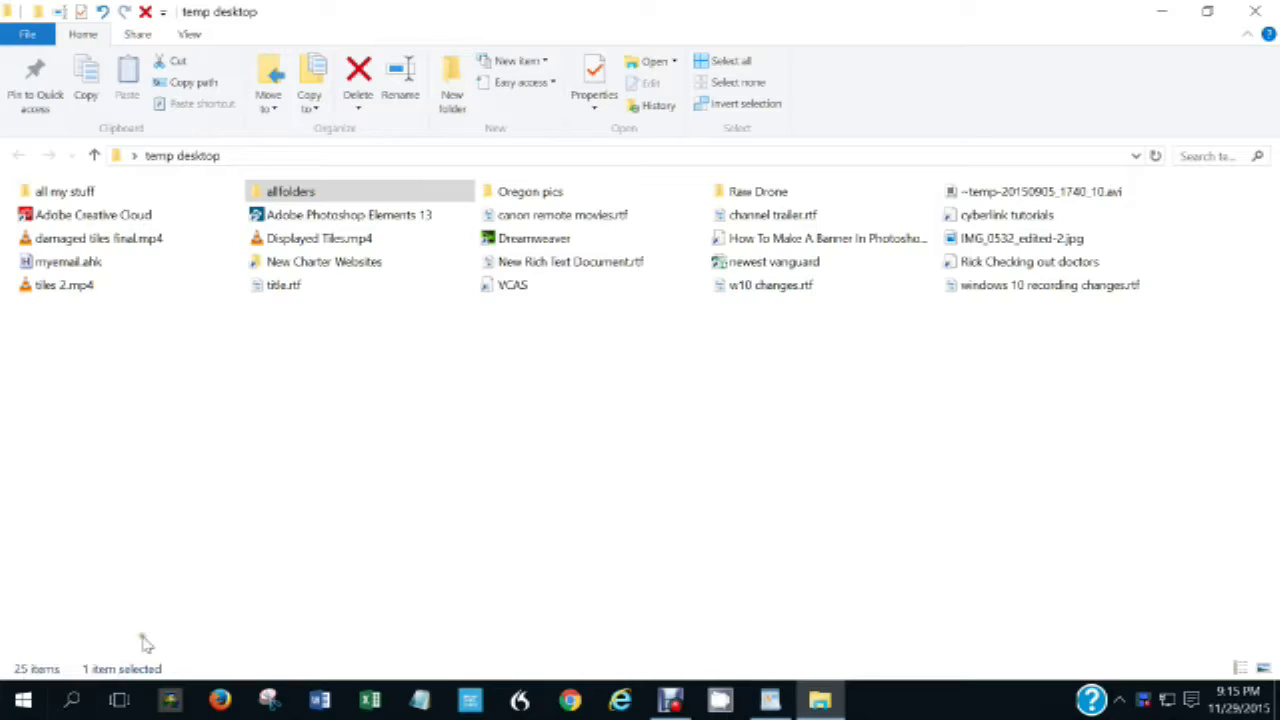
# Dismiss Windows search and the File menu, then show the ribbon's Share commands
pyautogui.click(72, 703)
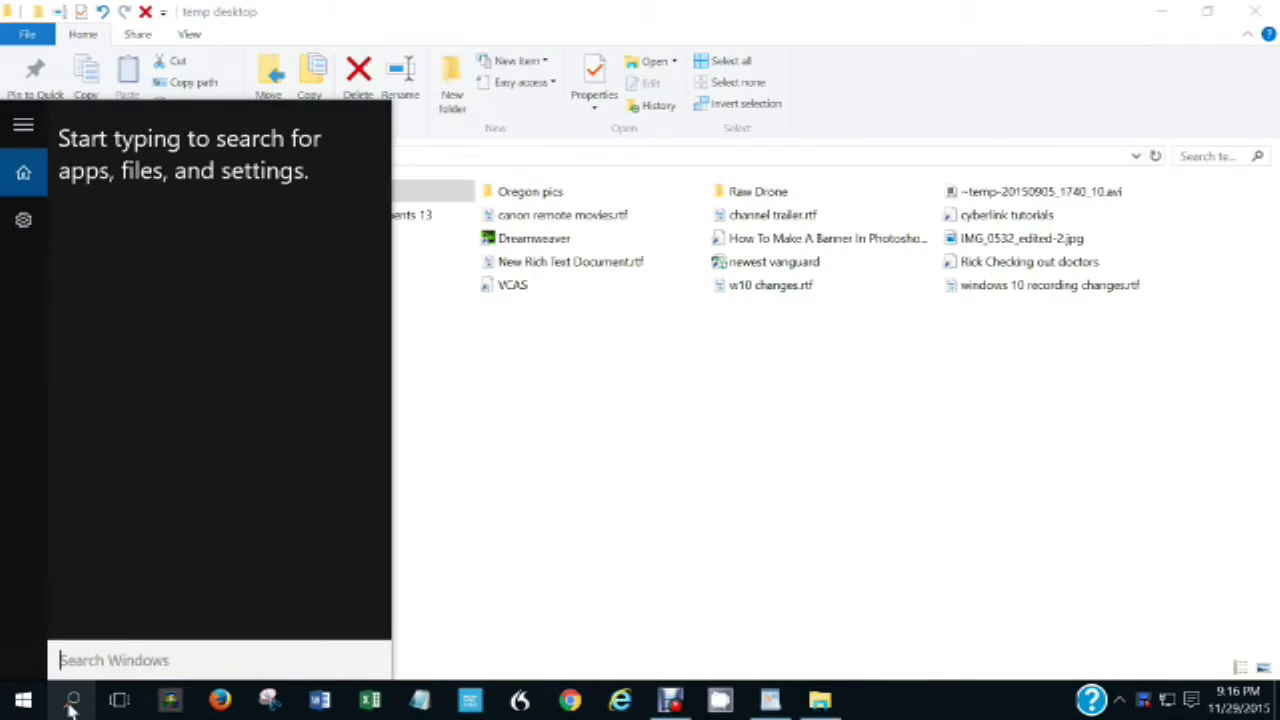
pyautogui.click(496, 521)
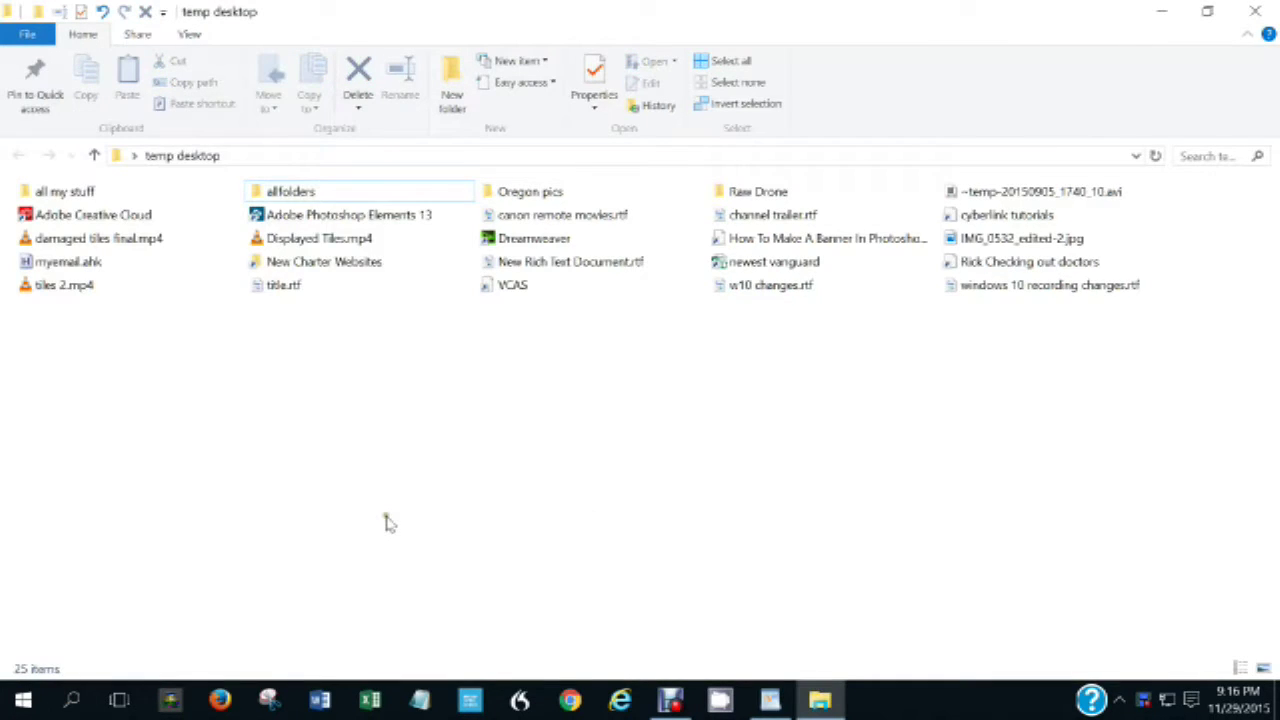
pyautogui.click(33, 37)
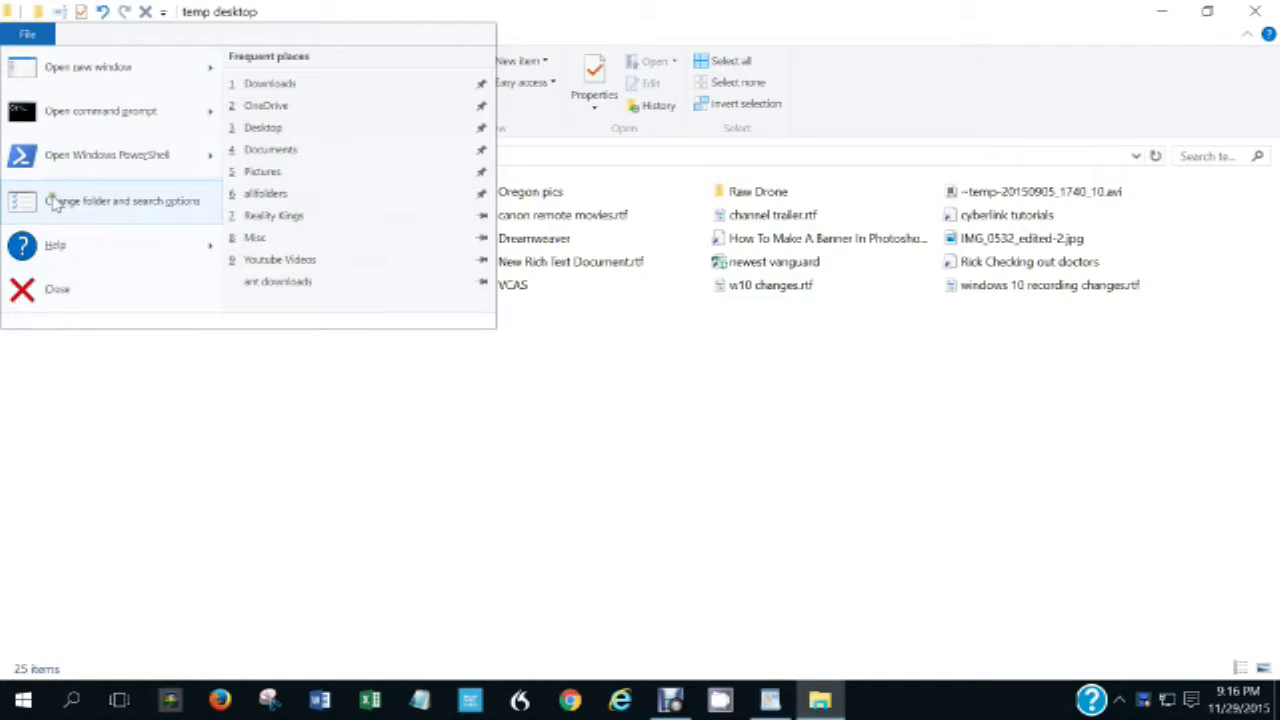
pyautogui.moveTo(42, 252)
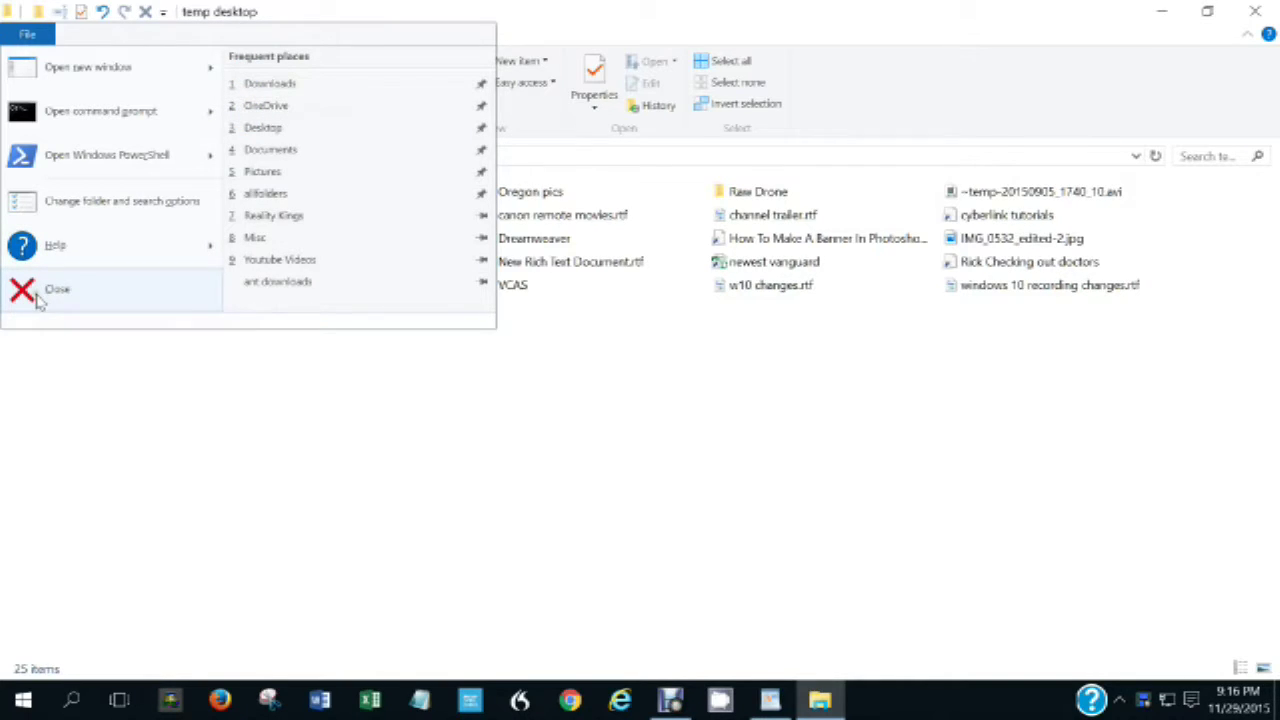
pyautogui.press('Escape')
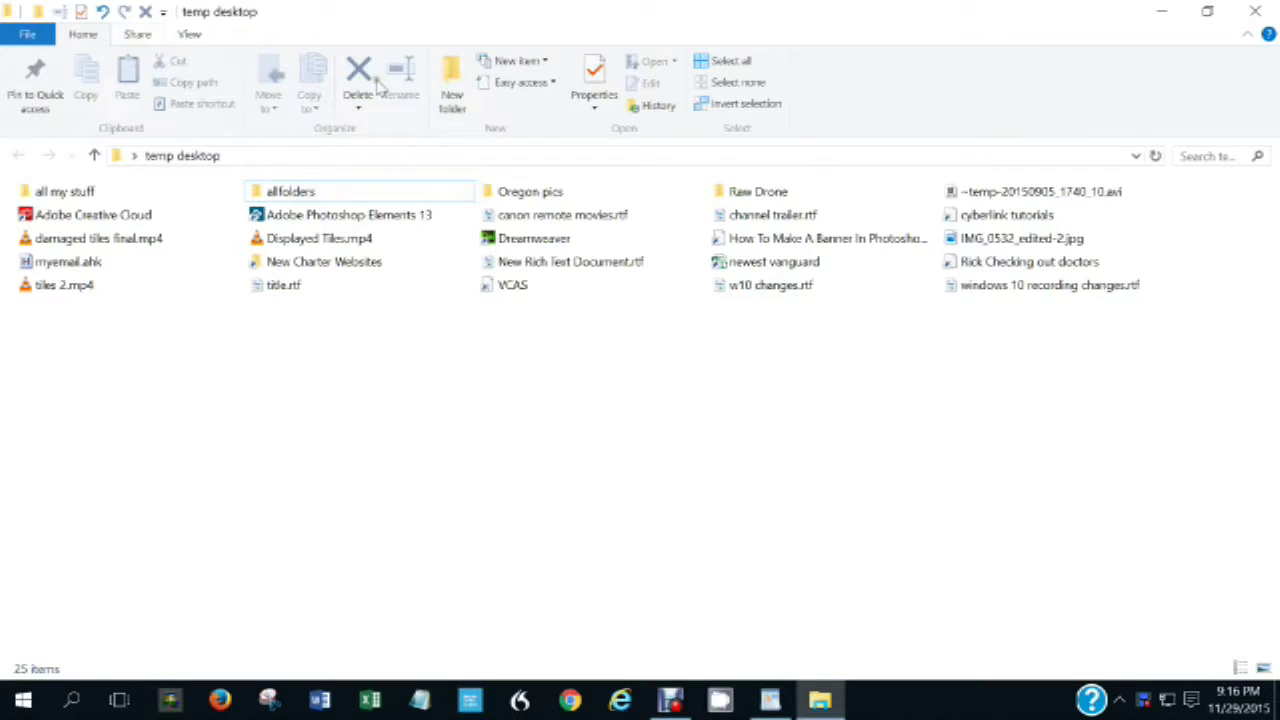
pyautogui.click(135, 34)
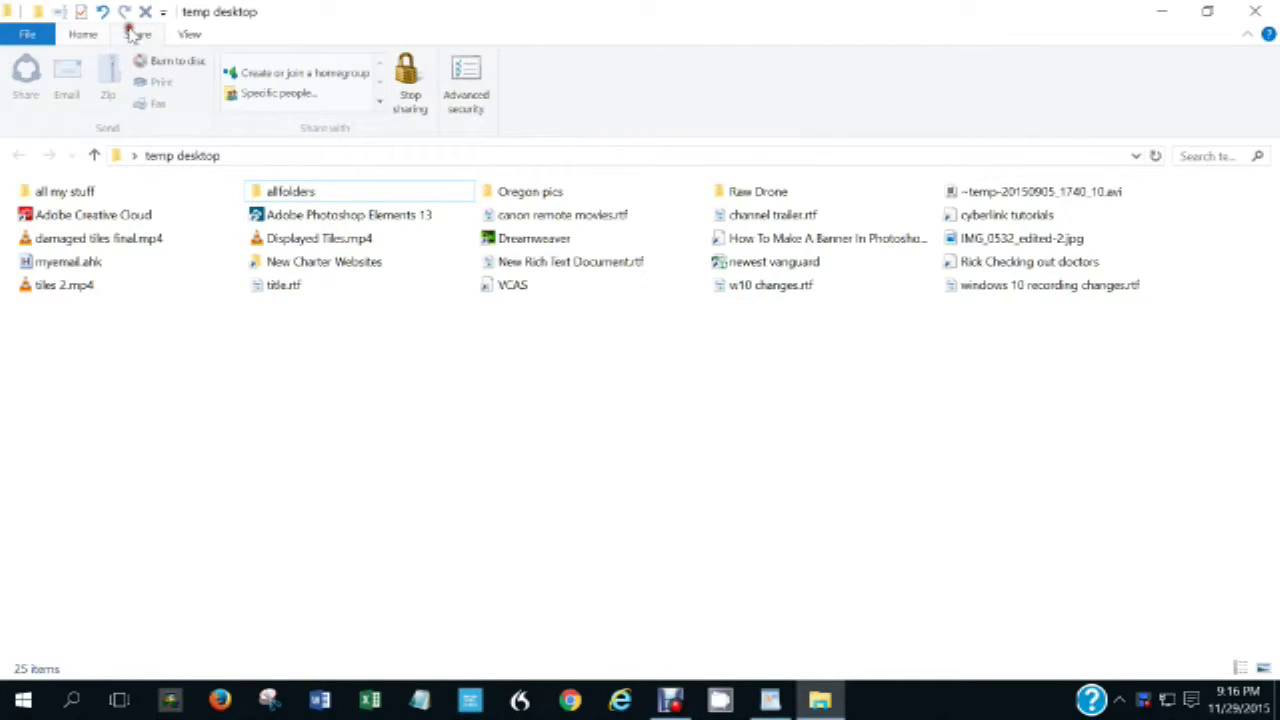
pyautogui.click(190, 35)
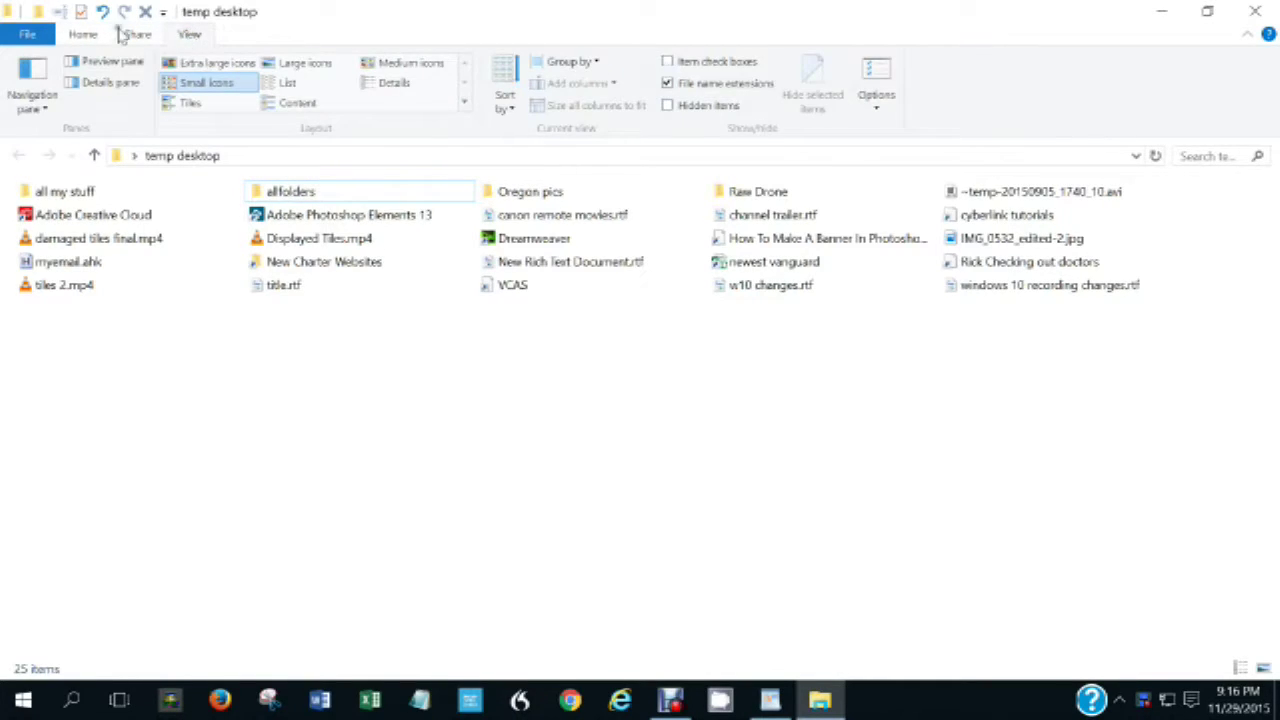
pyautogui.click(92, 34)
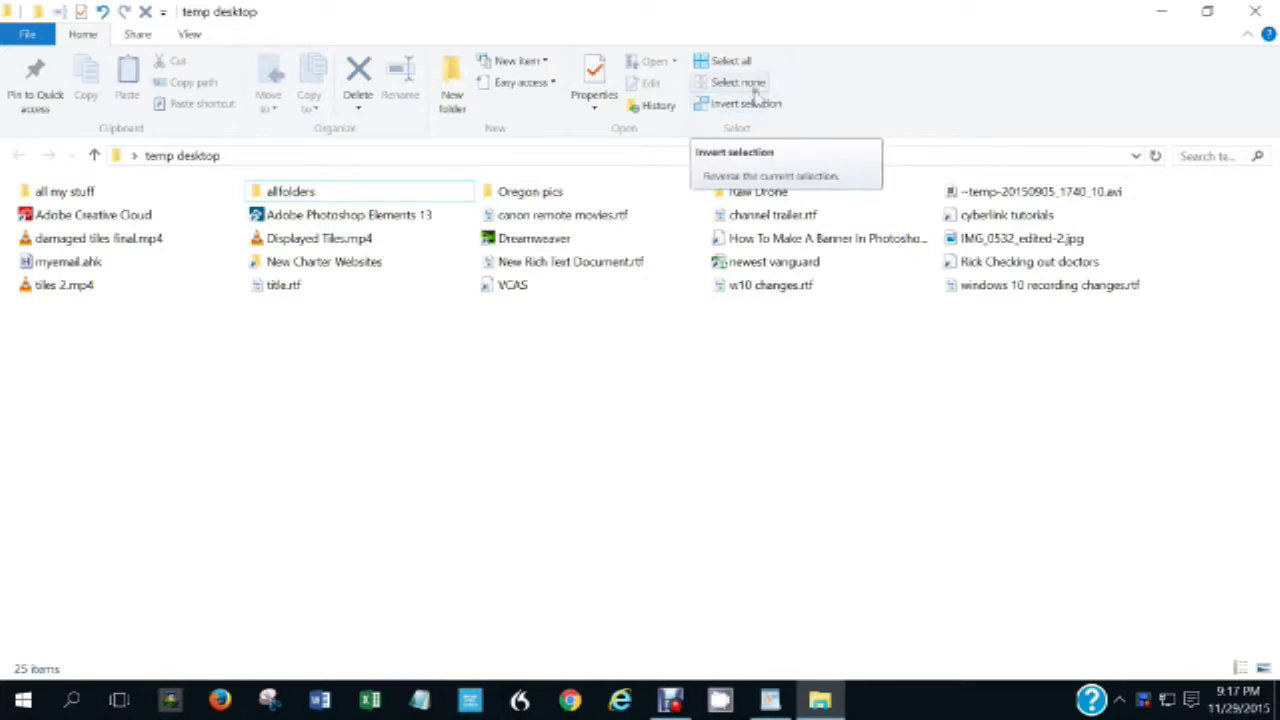
pyautogui.click(163, 12)
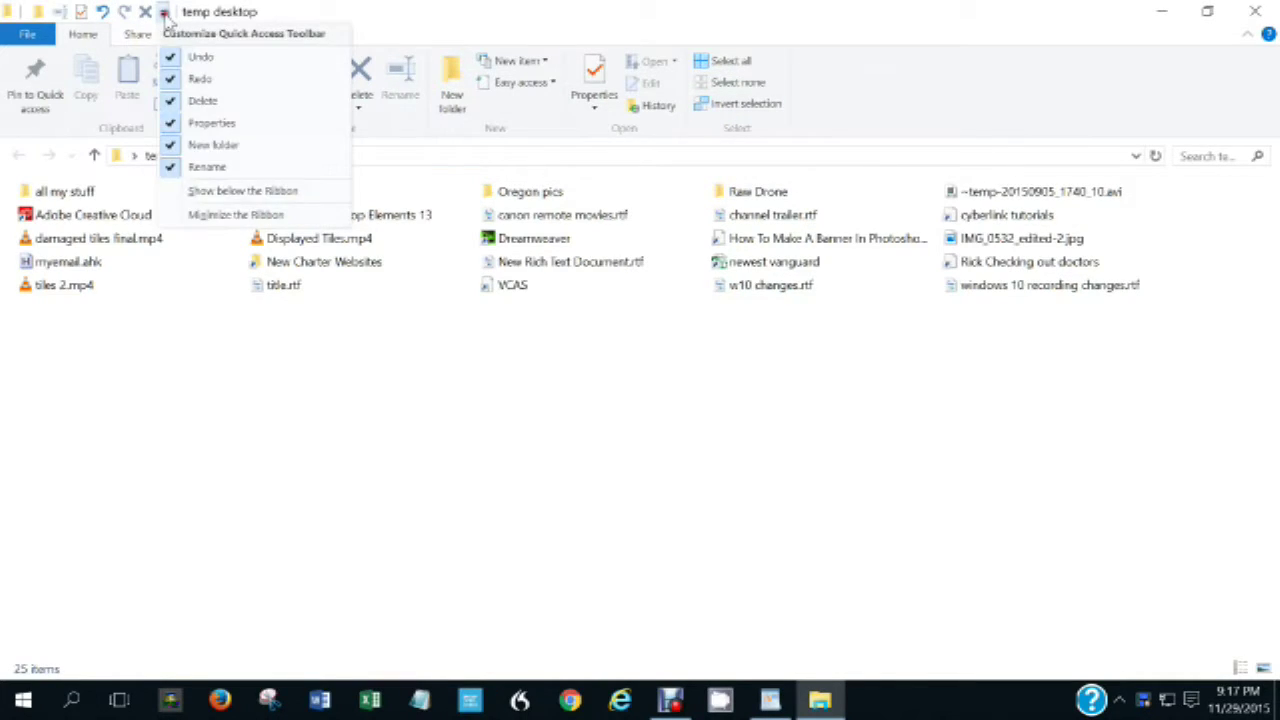
pyautogui.click(240, 216)
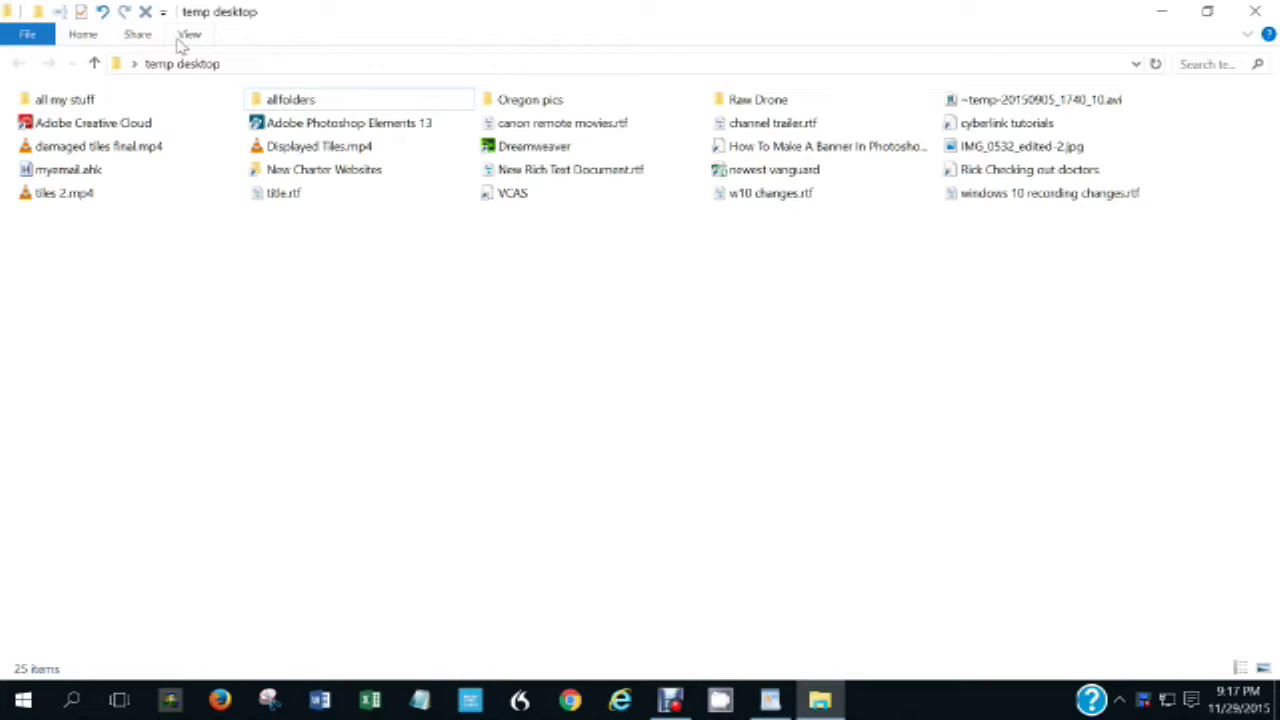
pyautogui.click(83, 34)
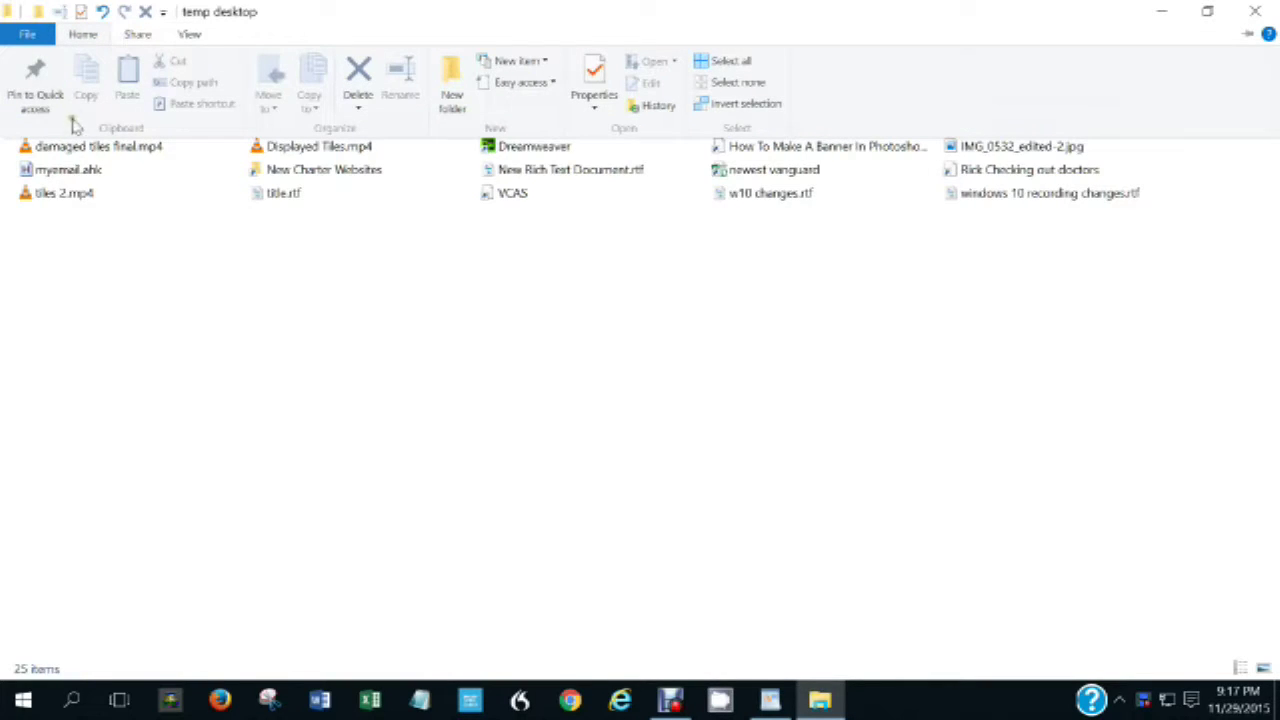
pyautogui.click(137, 34)
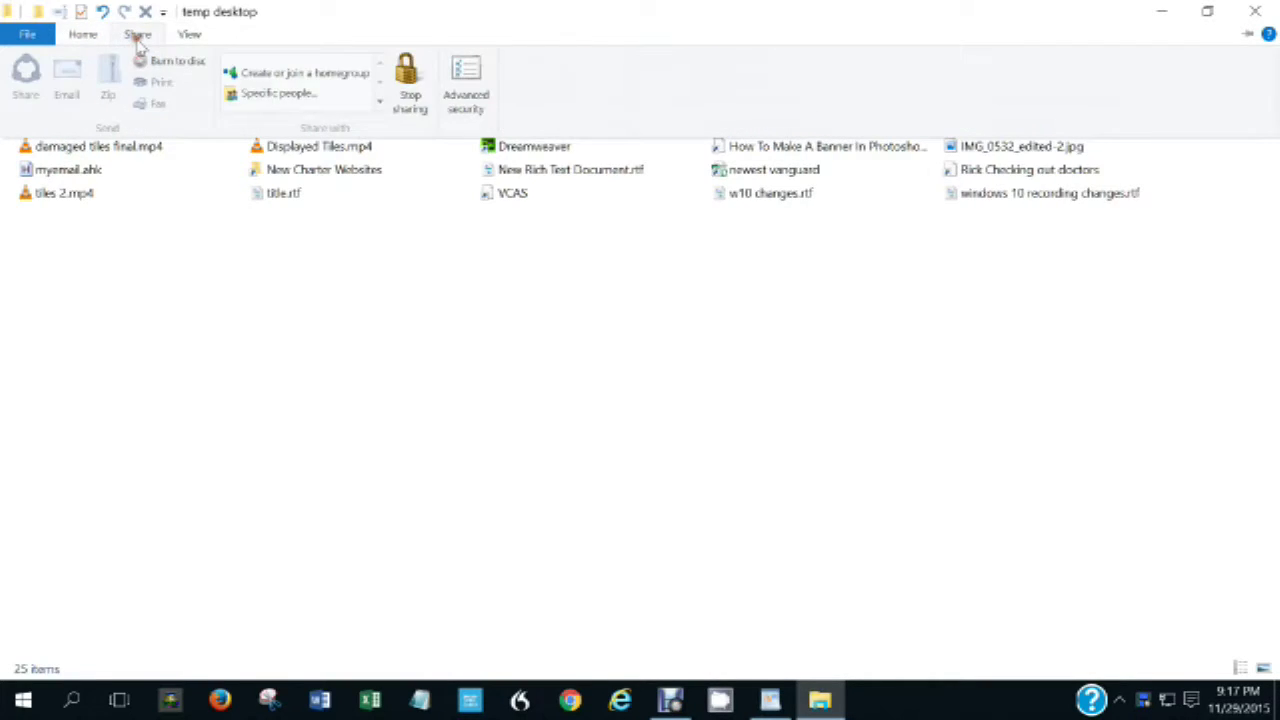
pyautogui.click(192, 36)
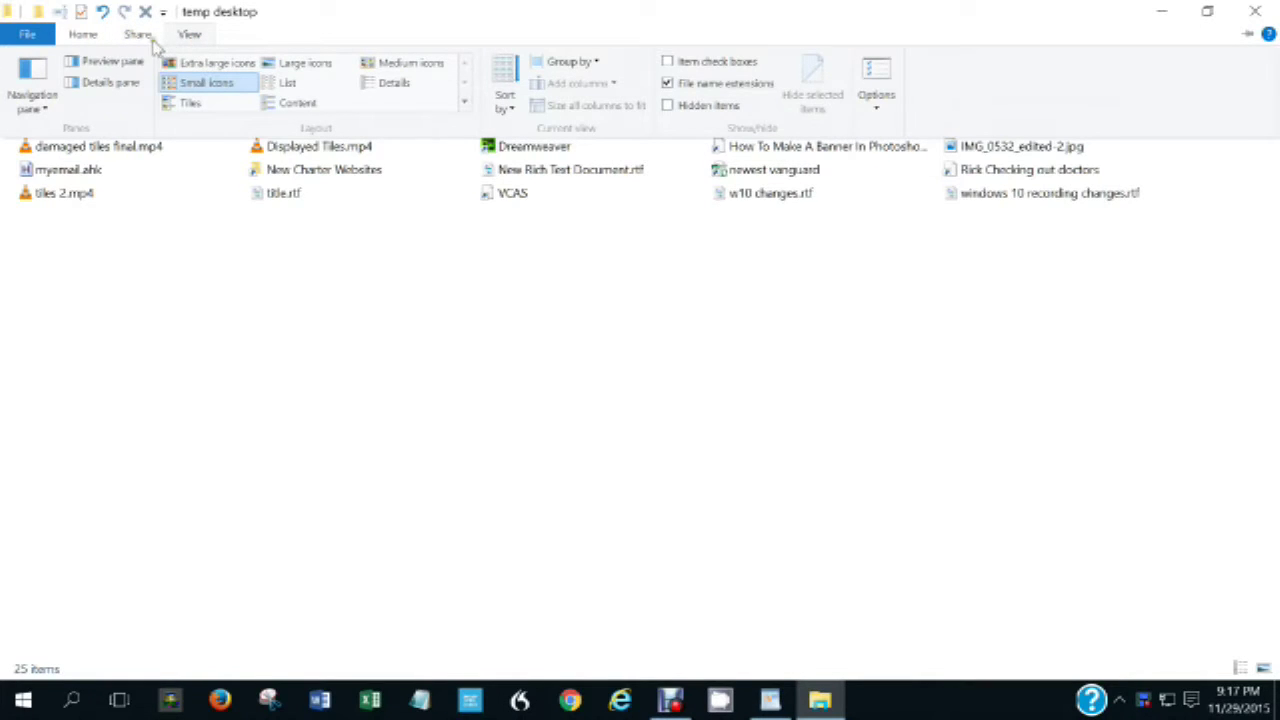
pyautogui.click(162, 12)
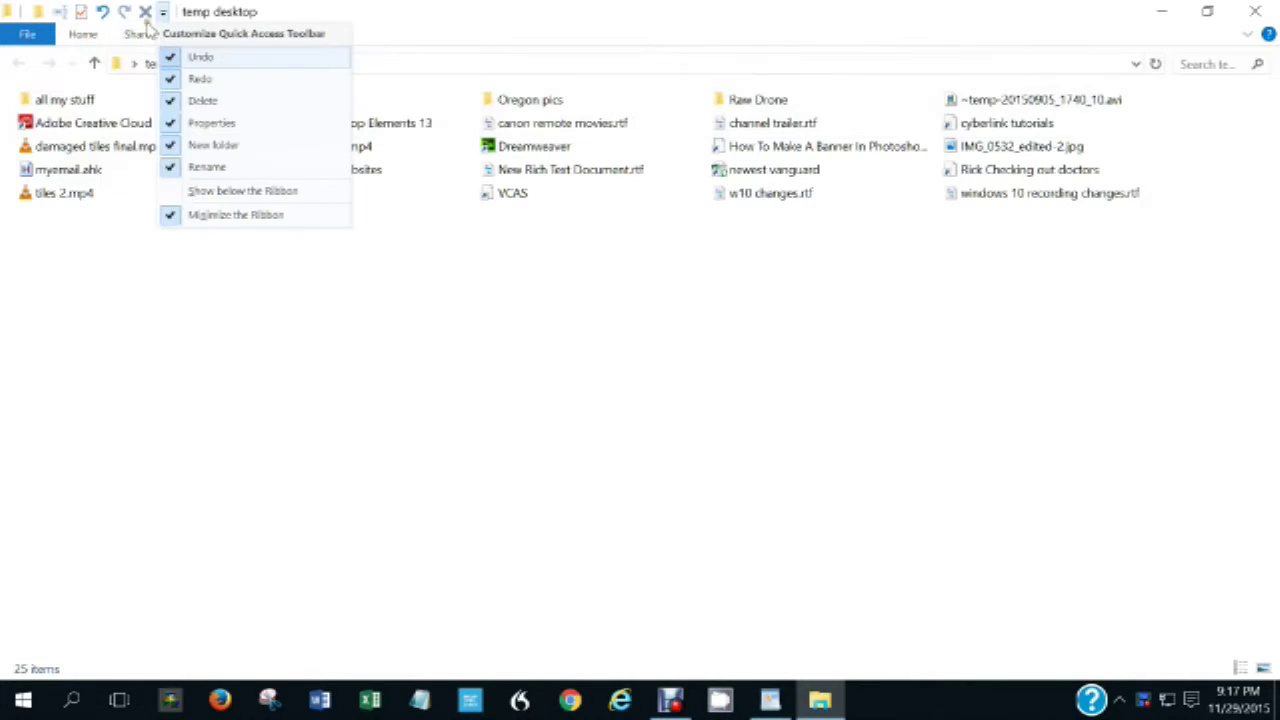
pyautogui.click(224, 216)
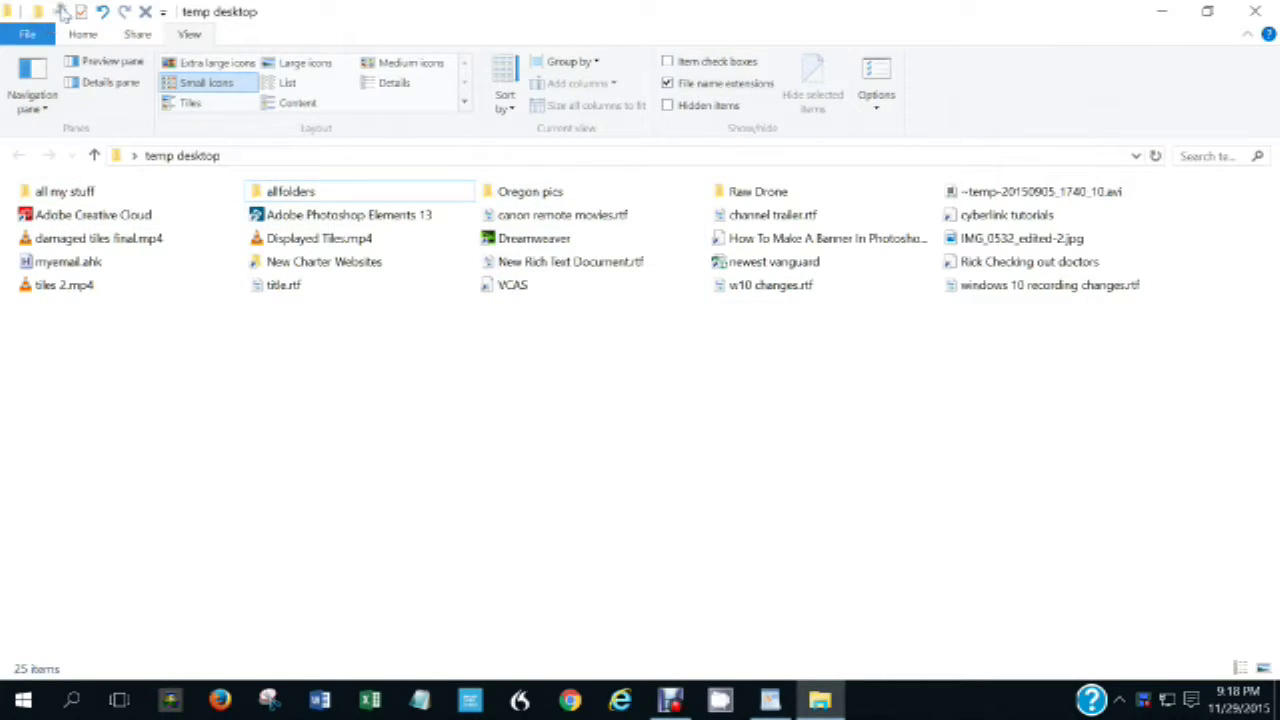
pyautogui.click(84, 36)
pyautogui.click(130, 38)
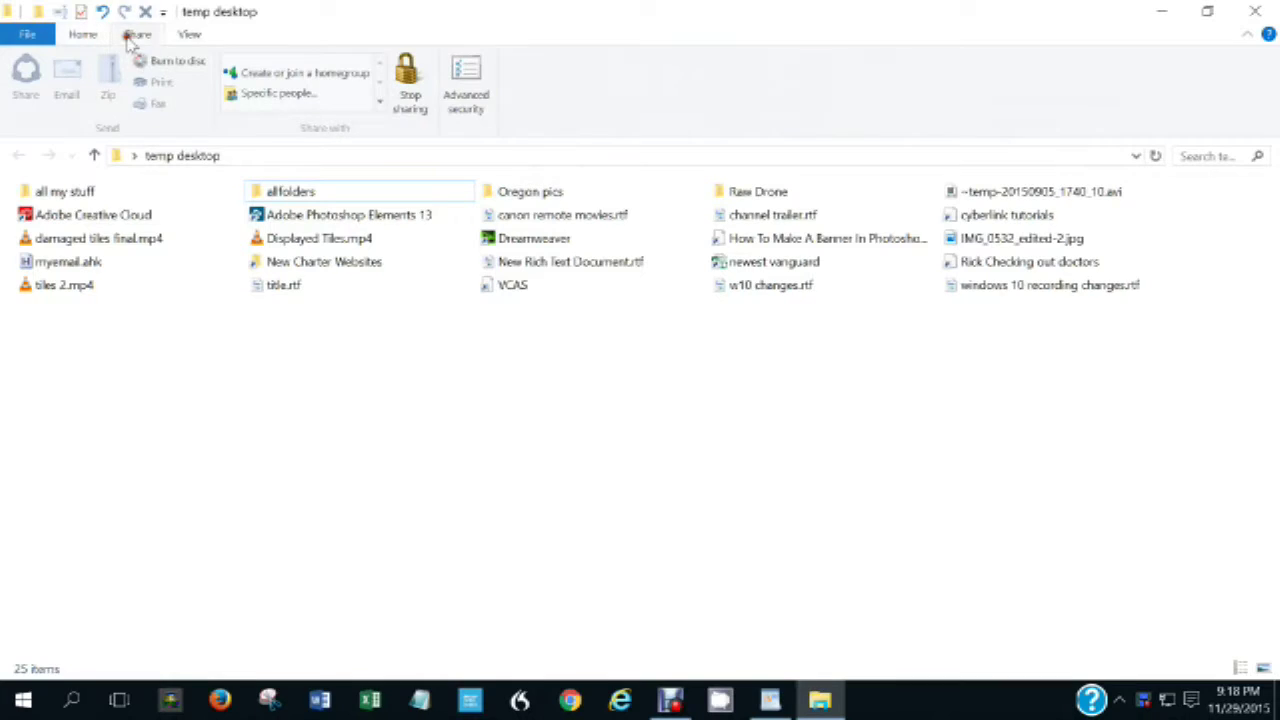
# Return the ribbon to the Home tab and select the Adobe Photoshop Elements 13 shortcut
pyautogui.click(189, 37)
pyautogui.click(82, 37)
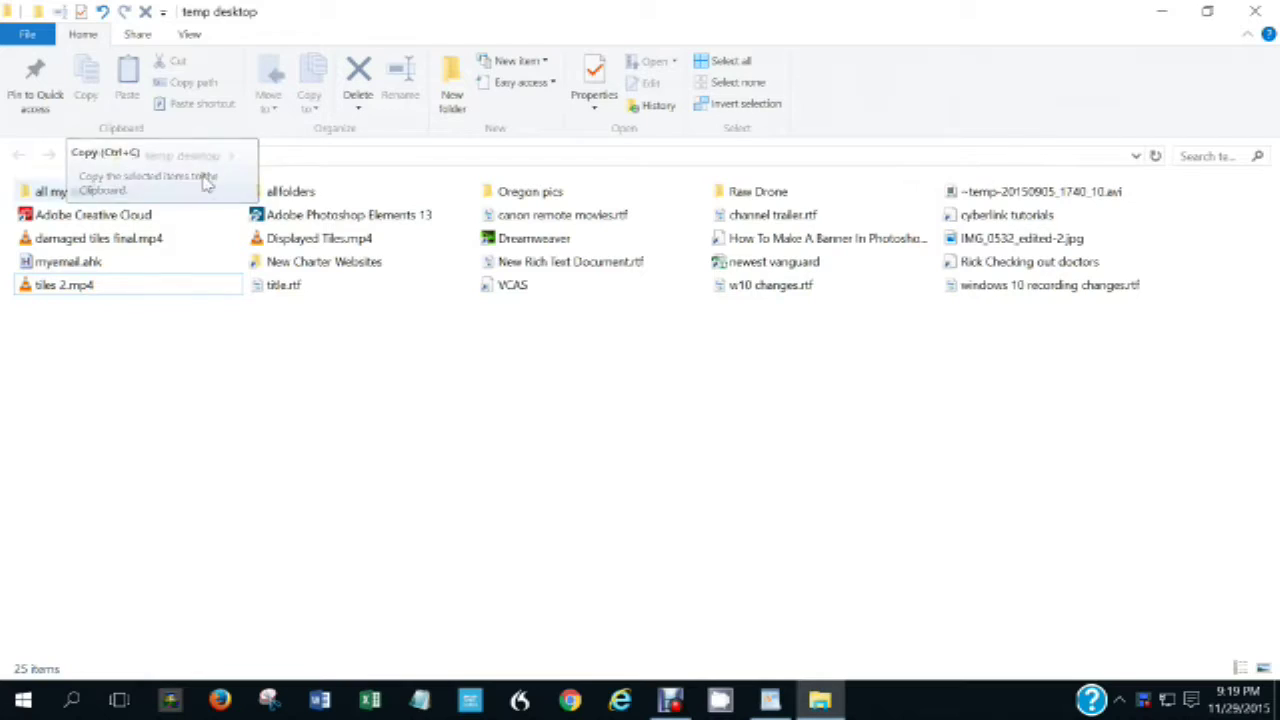
pyautogui.click(290, 218)
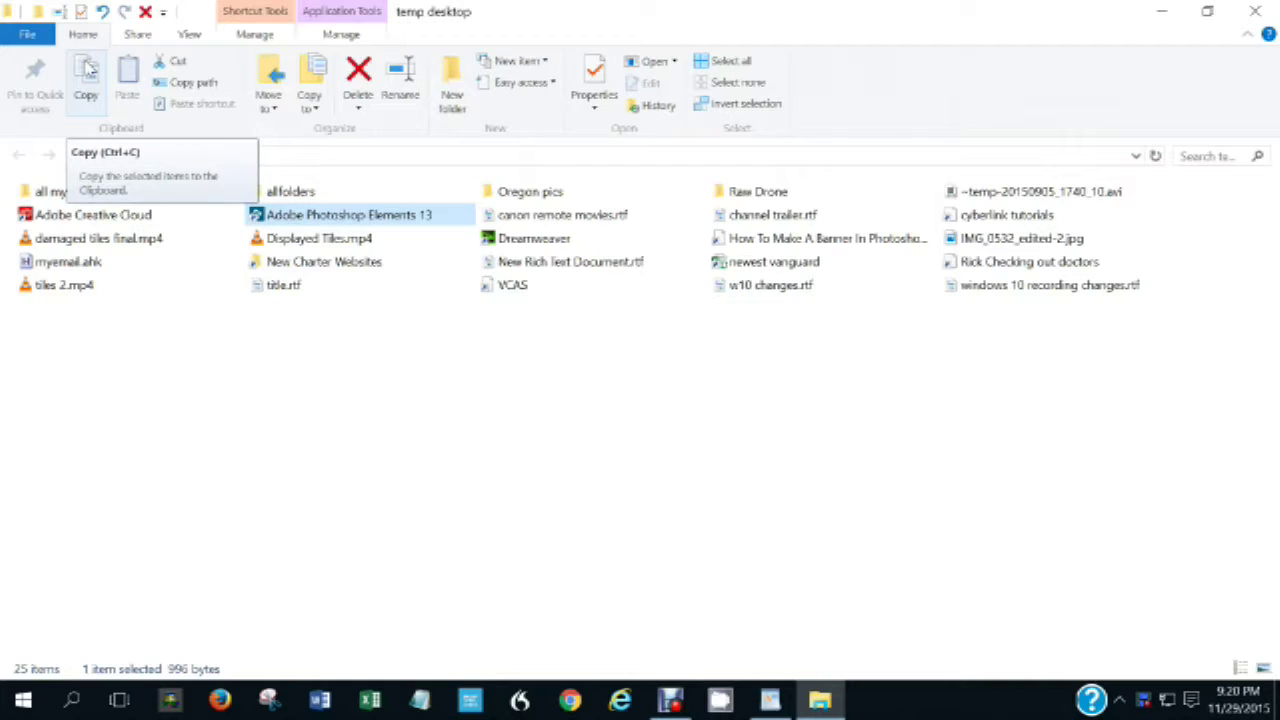
# Start renaming the Photoshop Elements shortcut, then bring up Displayed Tiles.mp4's context menu
pyautogui.rightClick(335, 220)
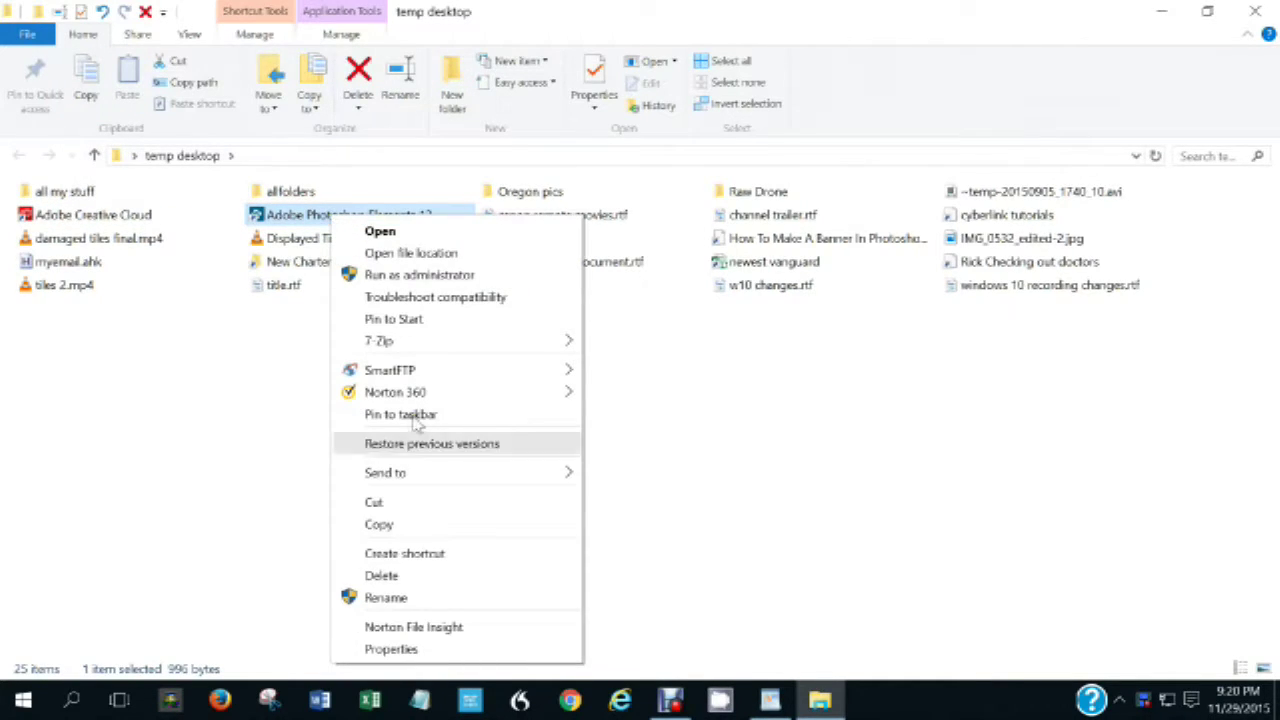
pyautogui.click(288, 216)
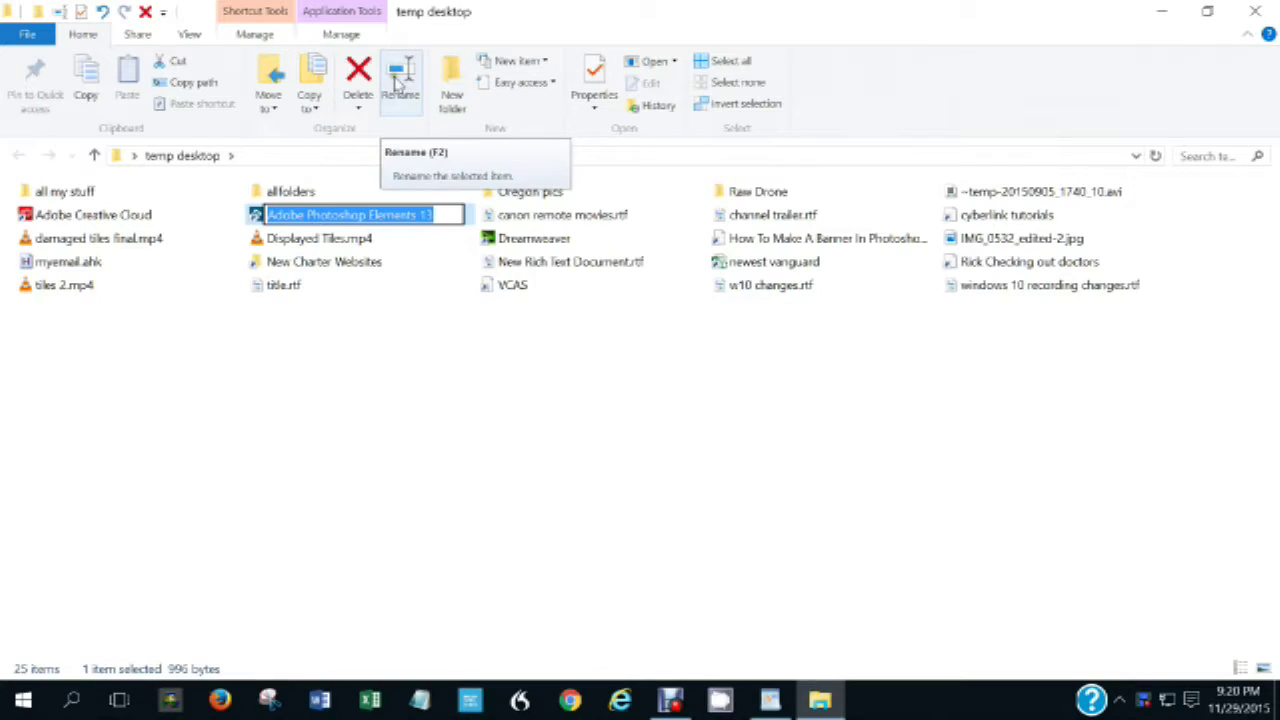
pyautogui.click(318, 238)
pyautogui.rightClick(317, 238)
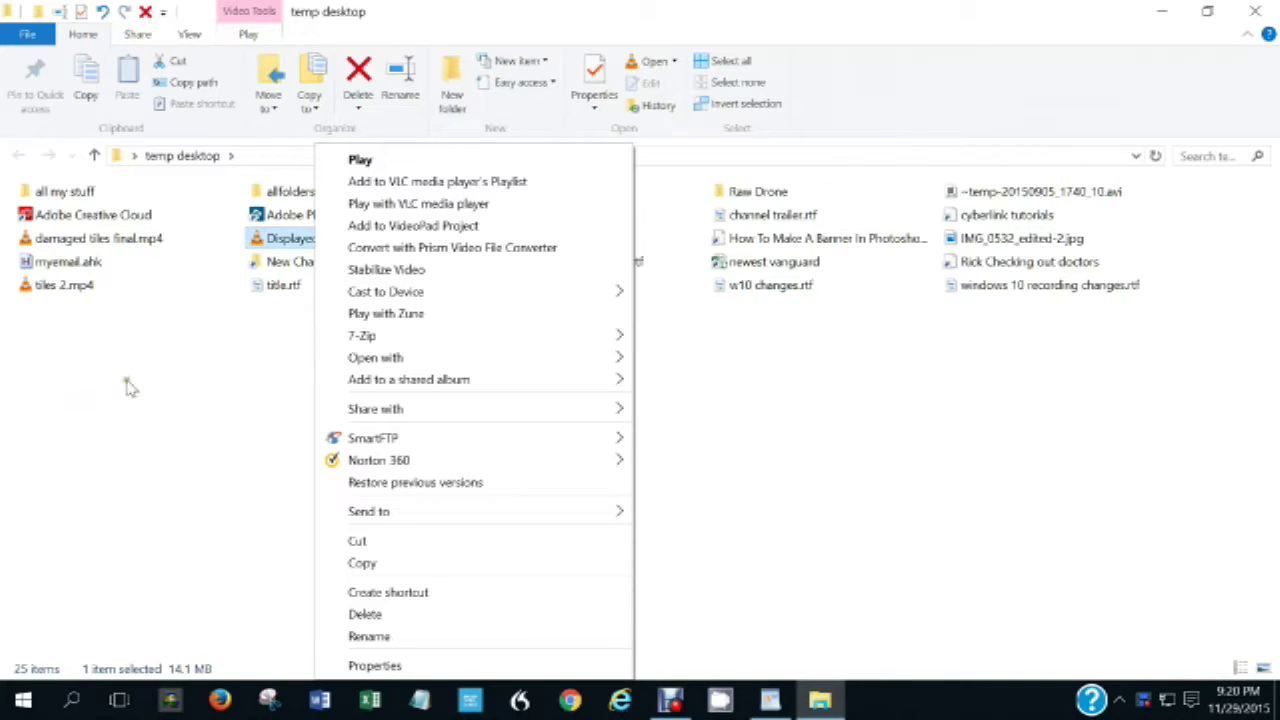
# Close the video's actions menu and peek at the folder's New submenu without creating anything
pyautogui.click(1124, 515)
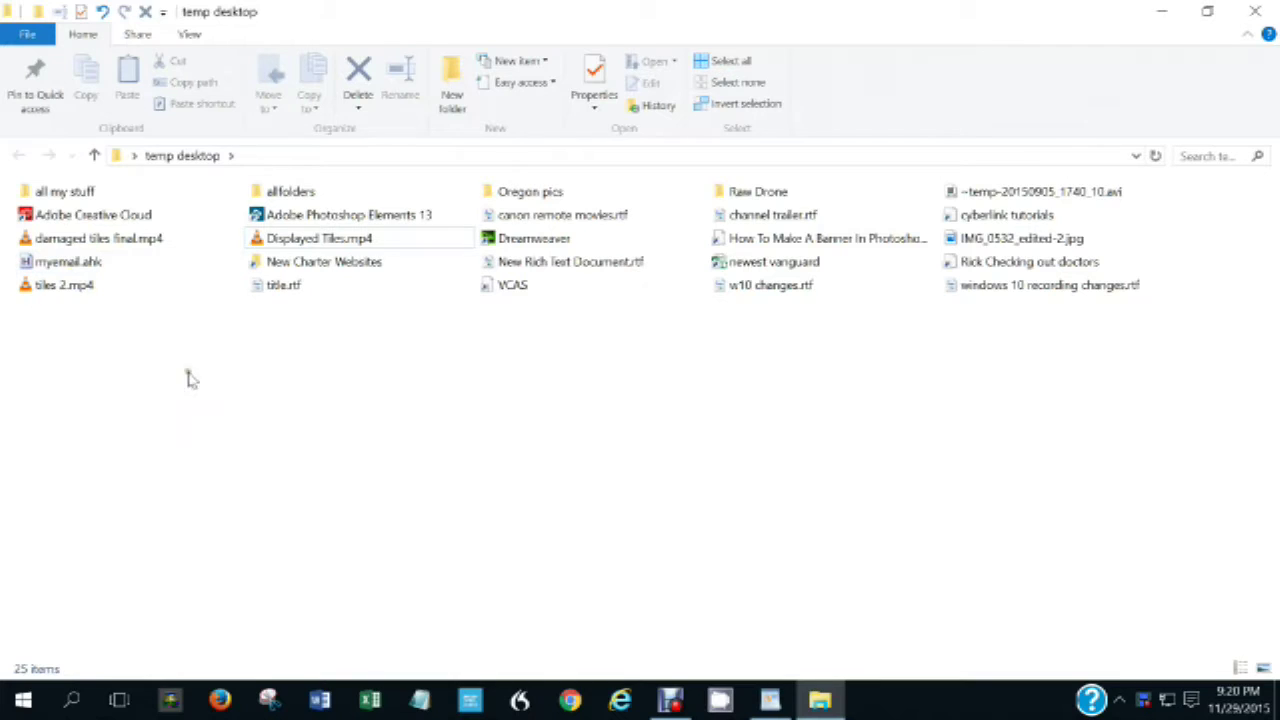
pyautogui.rightClick(376, 388)
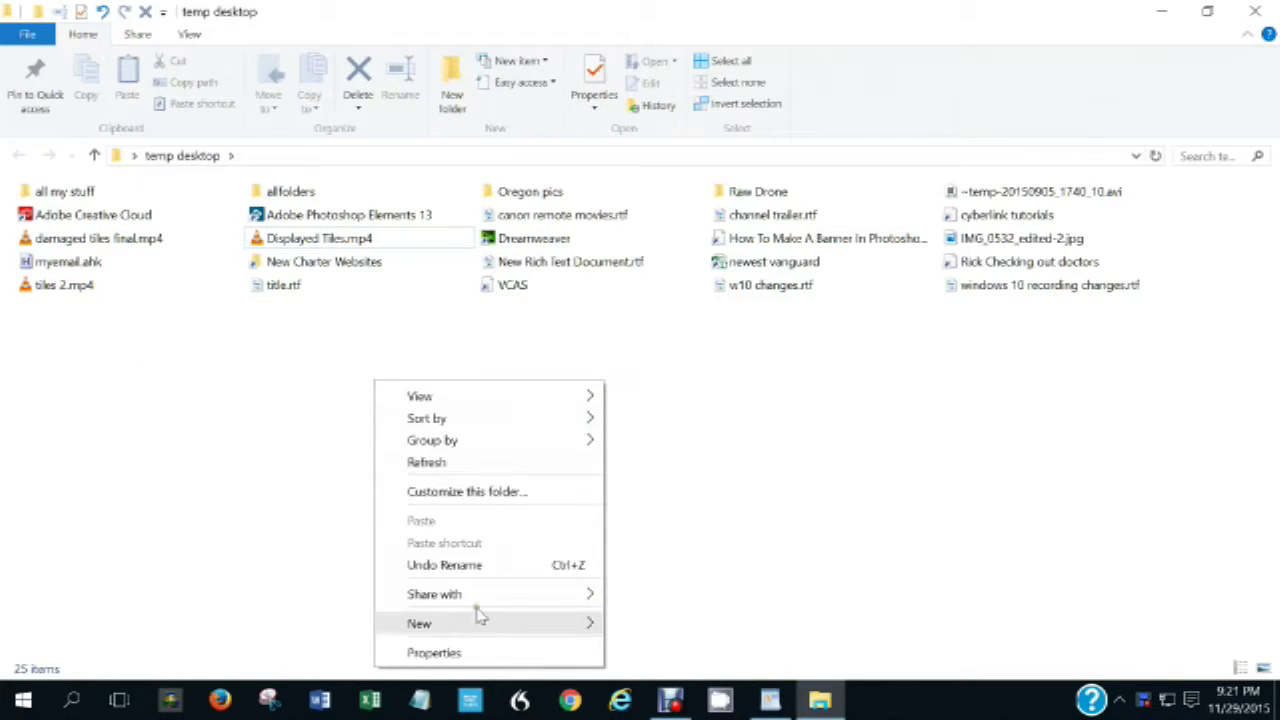
pyautogui.moveTo(471, 623)
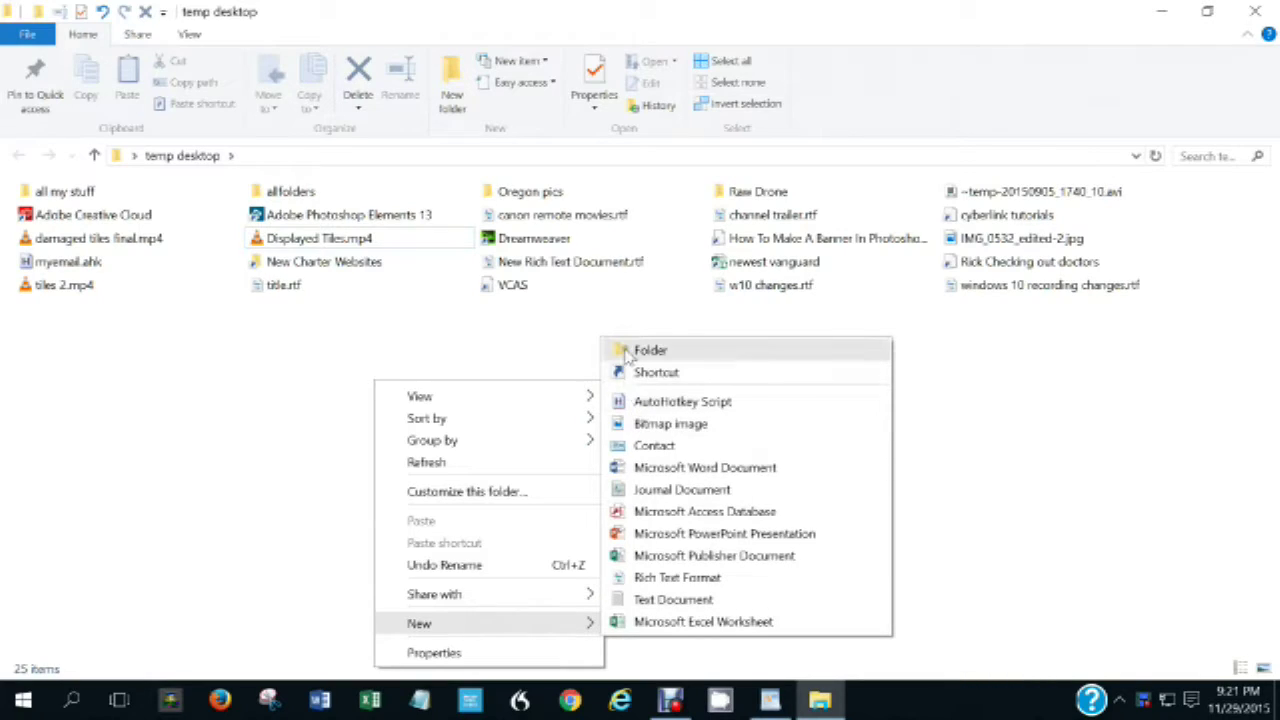
pyautogui.click(1220, 385)
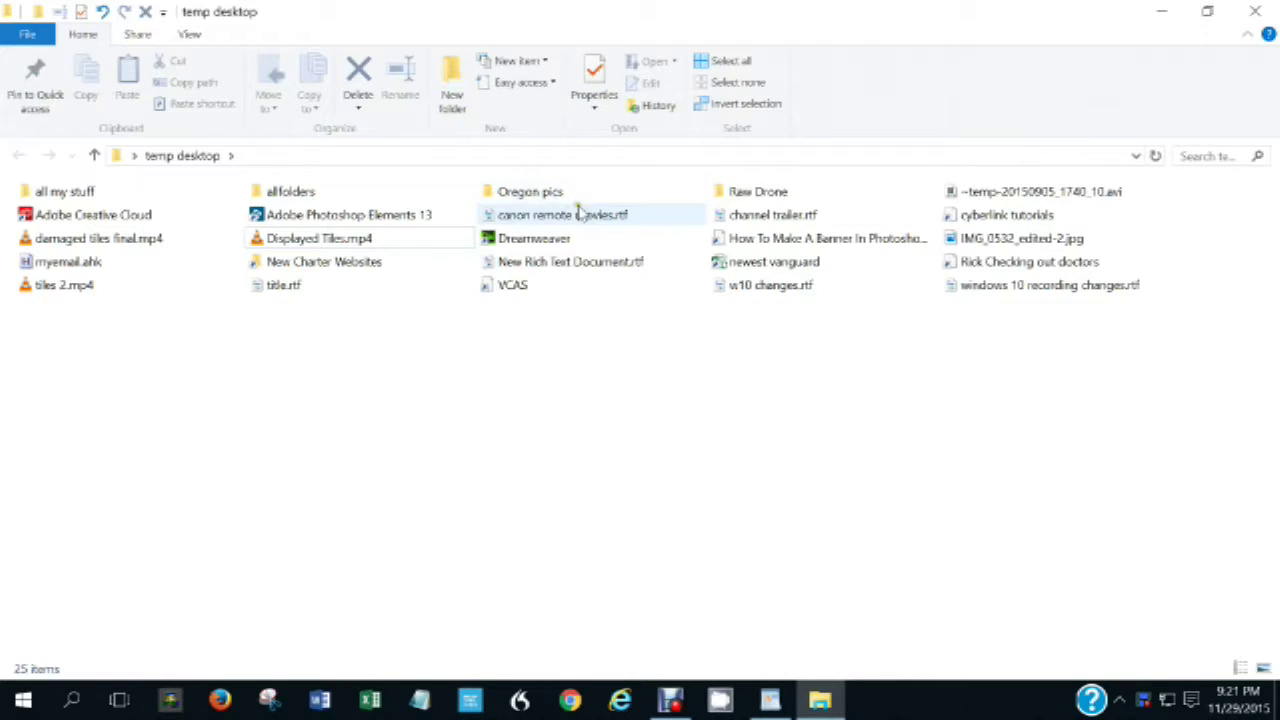
# Select the Oregon pics folder and view its context menu, then close it
pyautogui.click(507, 190)
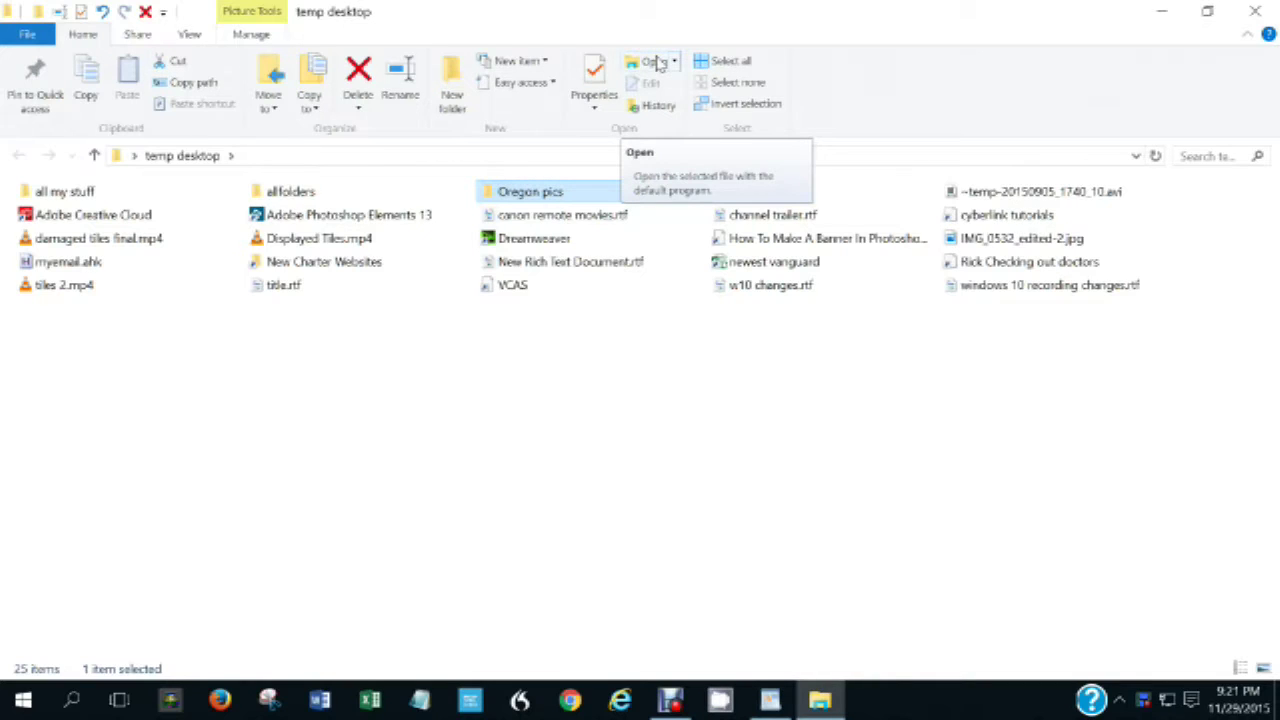
pyautogui.moveTo(505, 194)
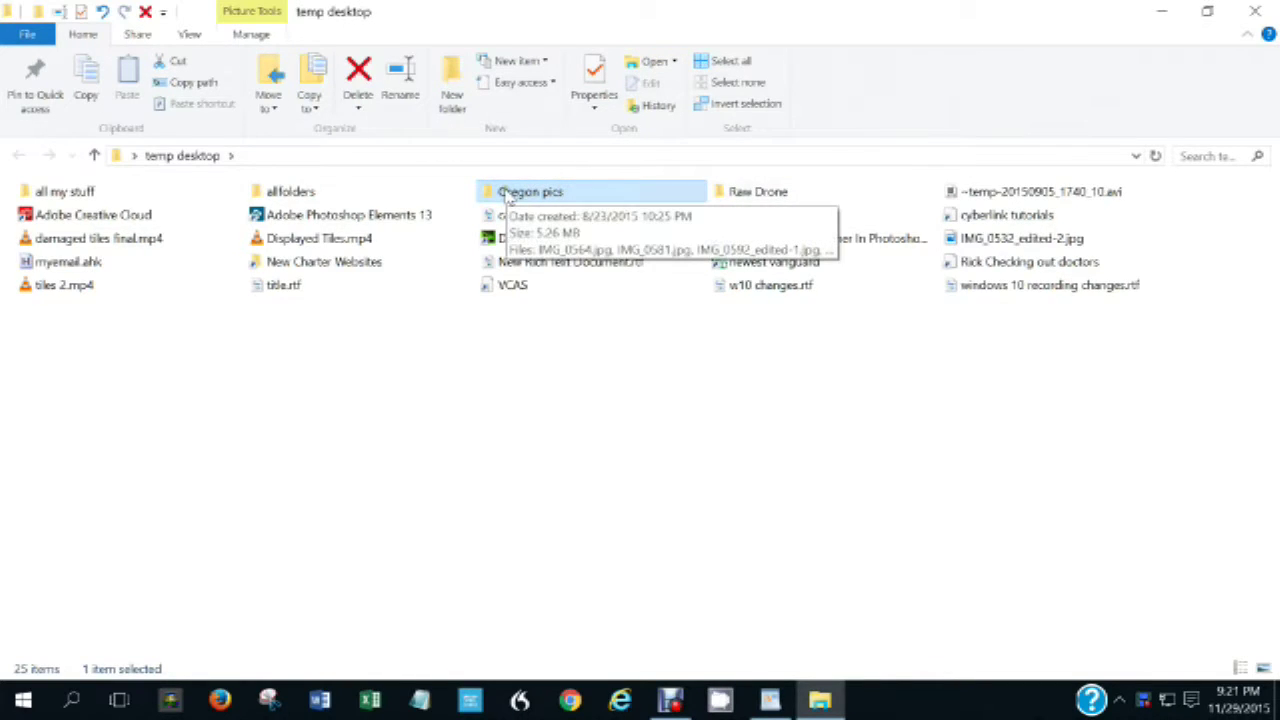
pyautogui.rightClick(506, 195)
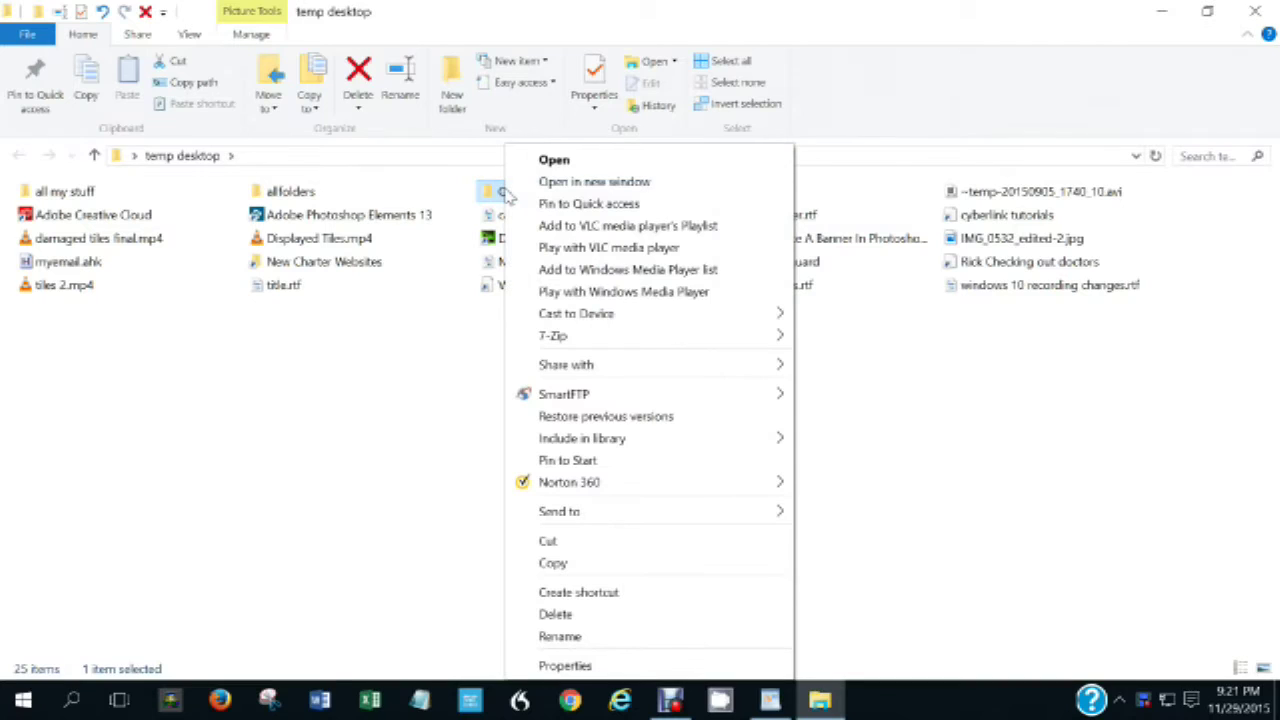
pyautogui.click(505, 195)
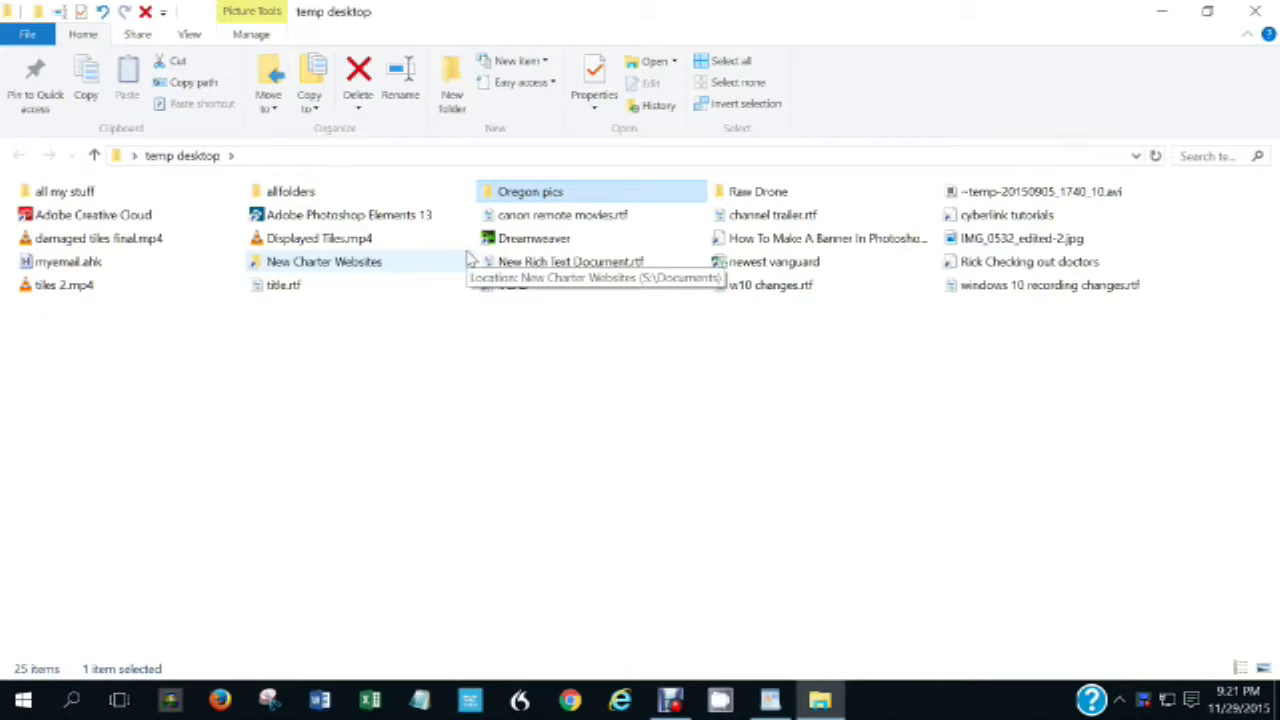
# Start opening title.rtf with another program, then dismiss the choose-an-app prompt without picking one
pyautogui.rightClick(281, 288)
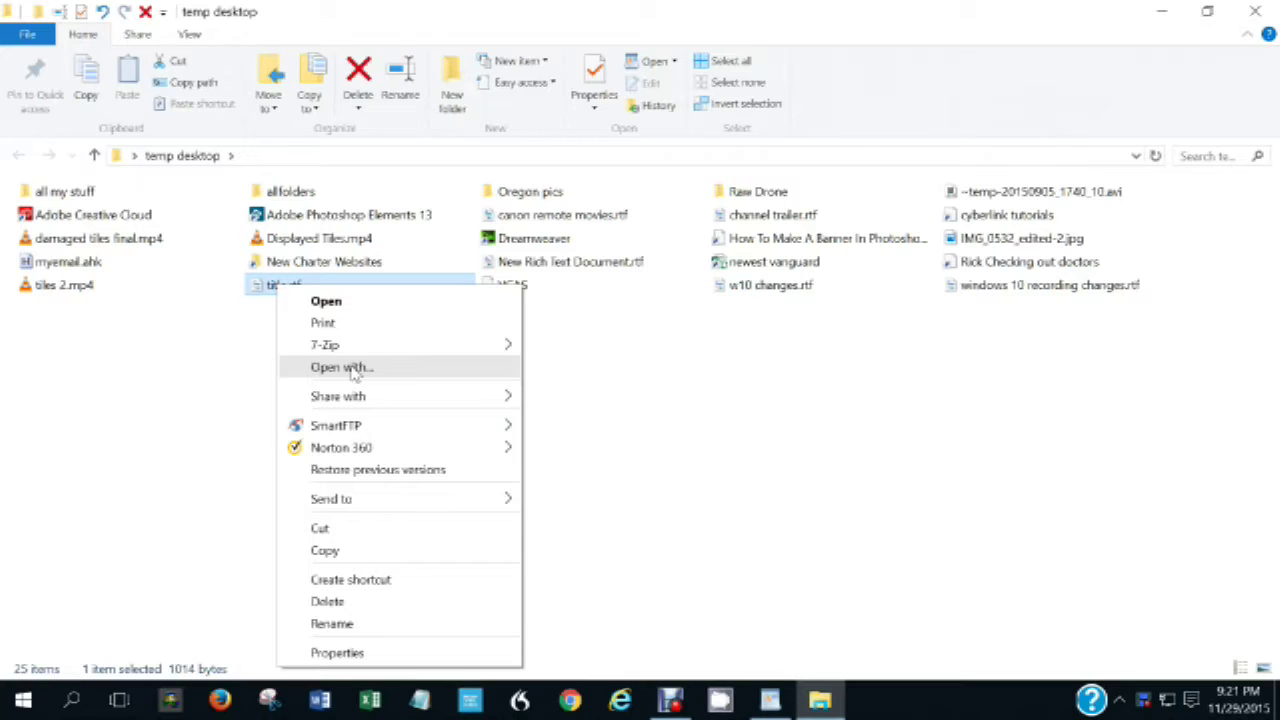
pyautogui.click(366, 368)
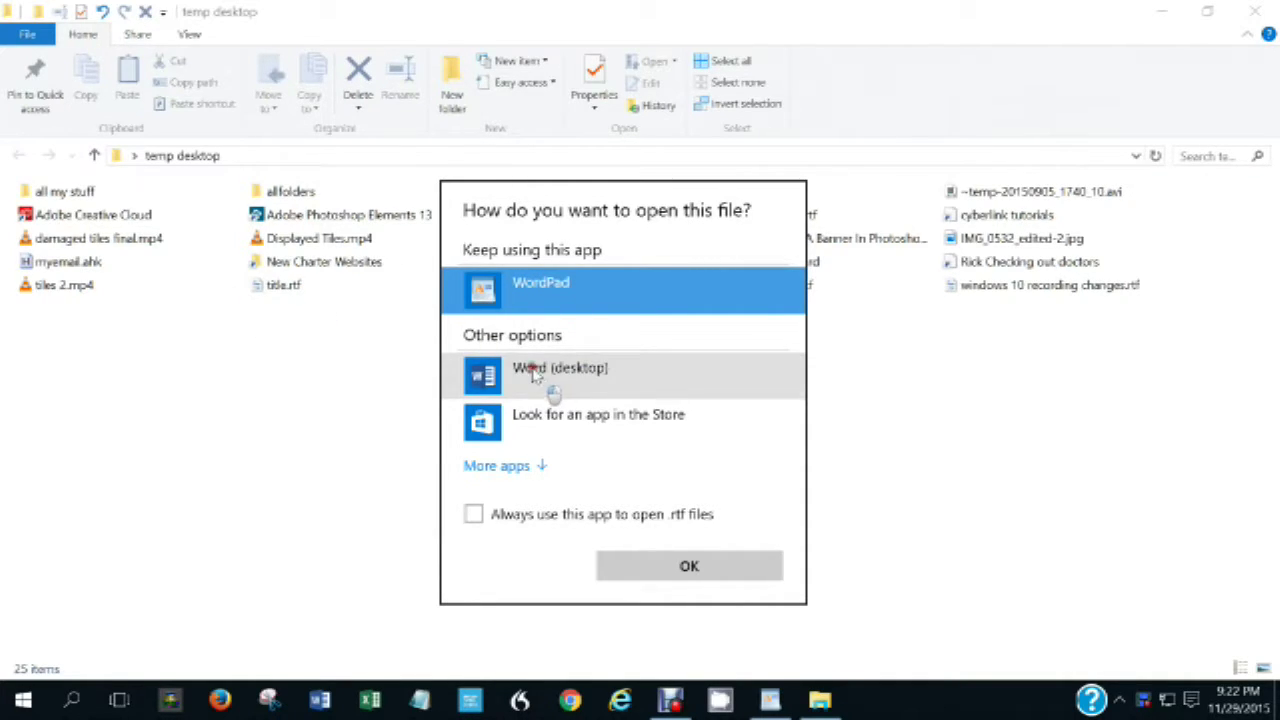
pyautogui.press('Escape')
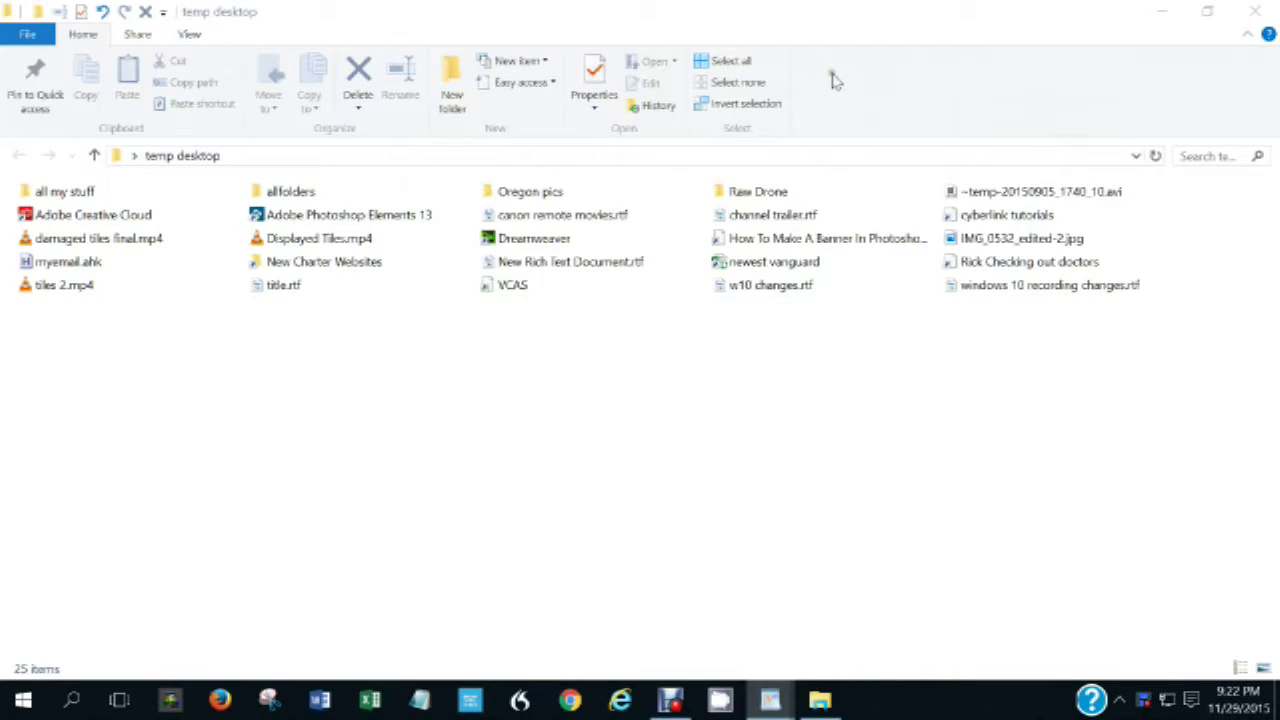
pyautogui.click(727, 64)
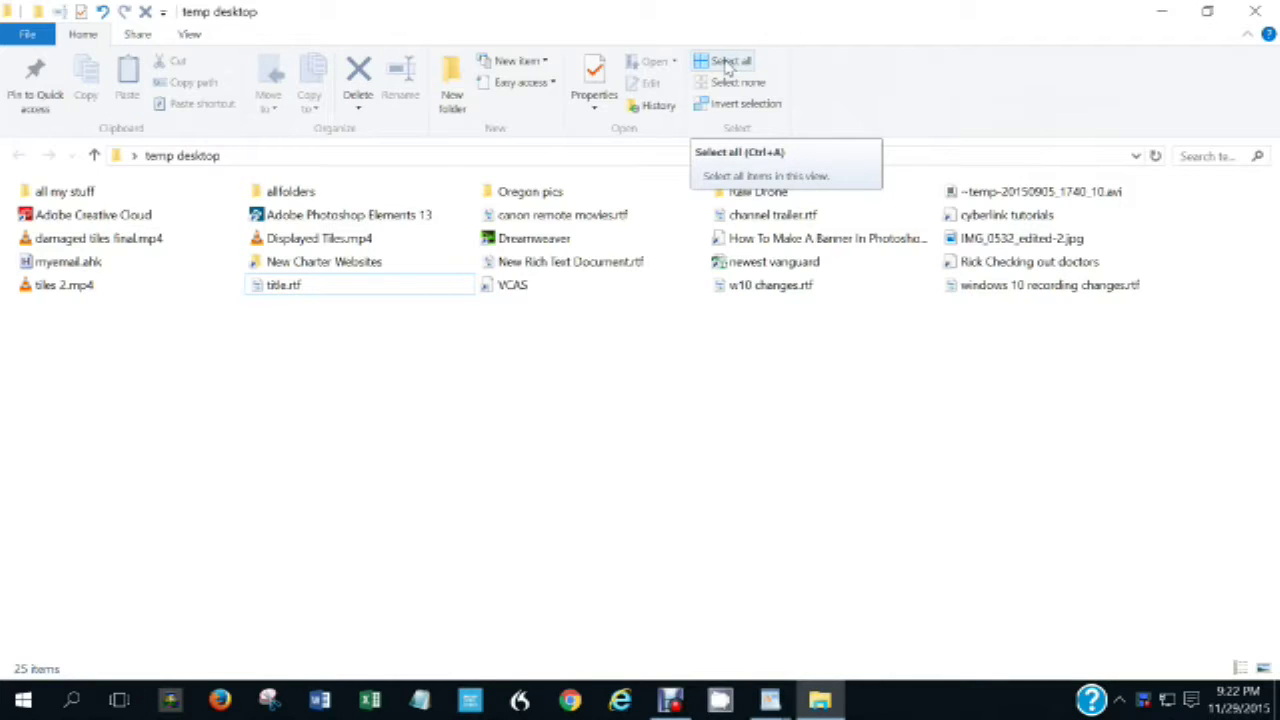
pyautogui.click(725, 65)
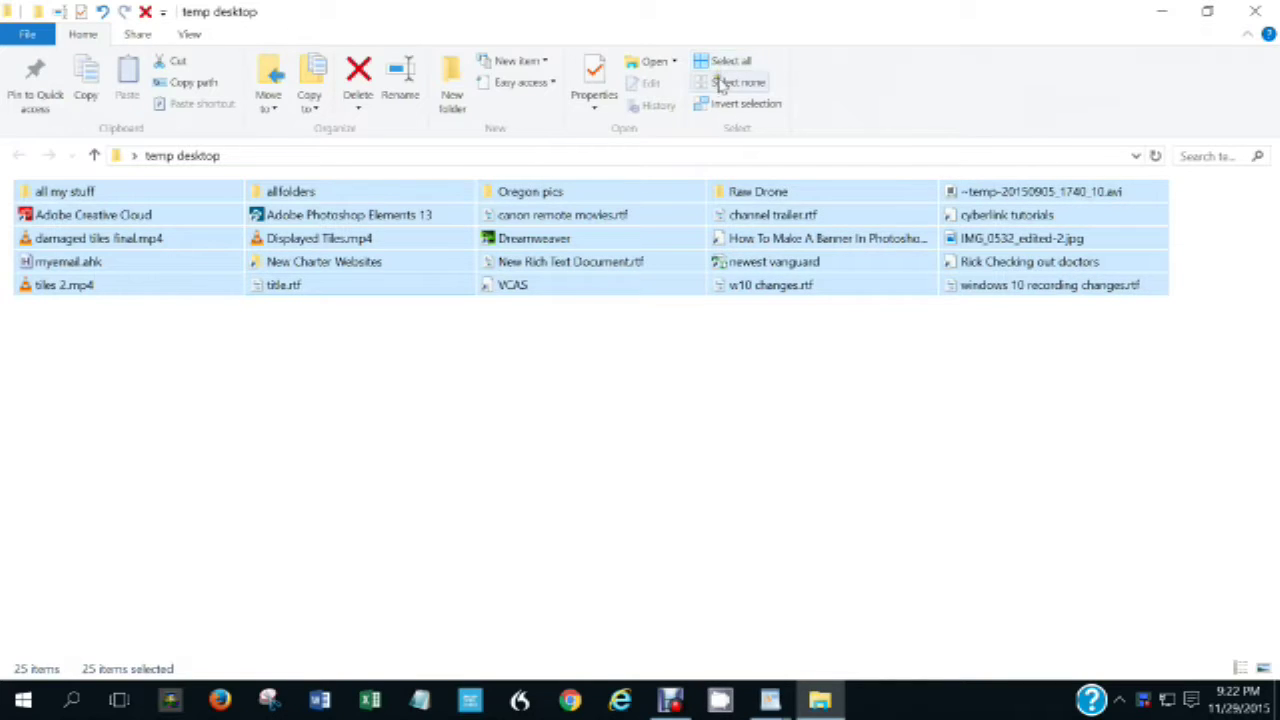
pyautogui.click(722, 86)
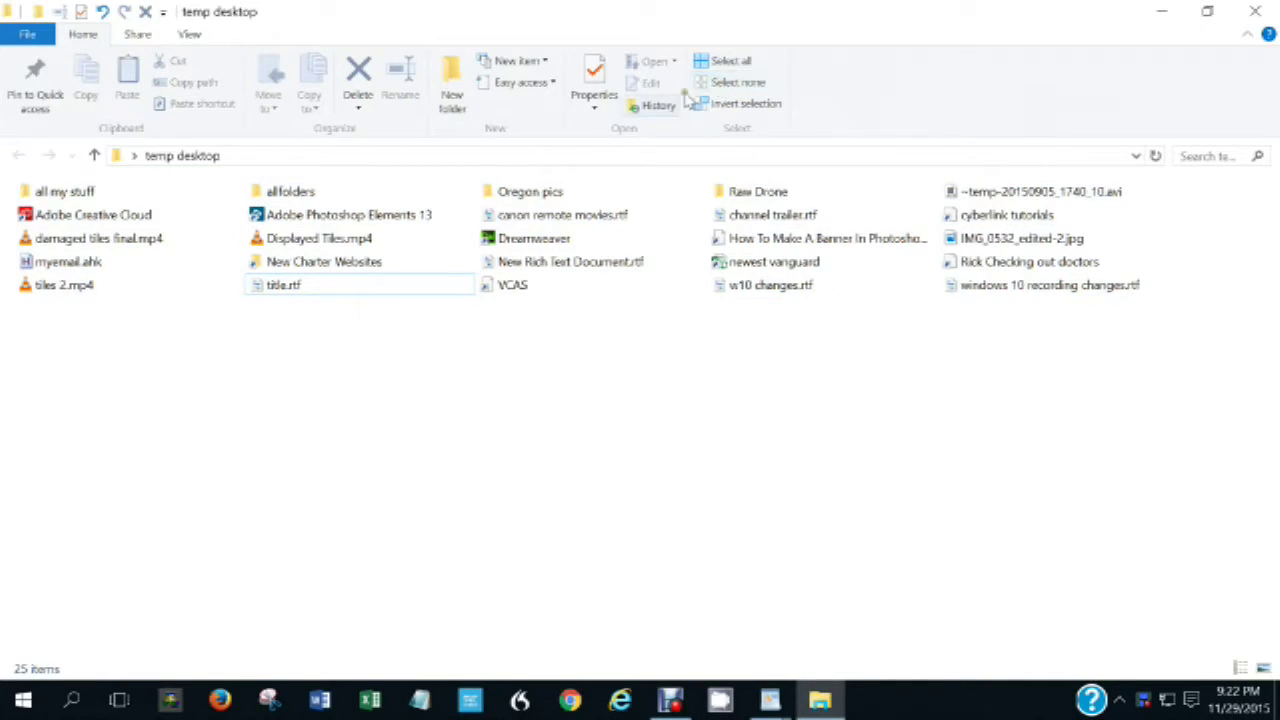
pyautogui.click(551, 217)
pyautogui.keyDown('ctrl'); pyautogui.click(763, 243); pyautogui.keyUp('ctrl')
pyautogui.keyDown('ctrl'); pyautogui.click(995, 262); pyautogui.keyUp('ctrl')
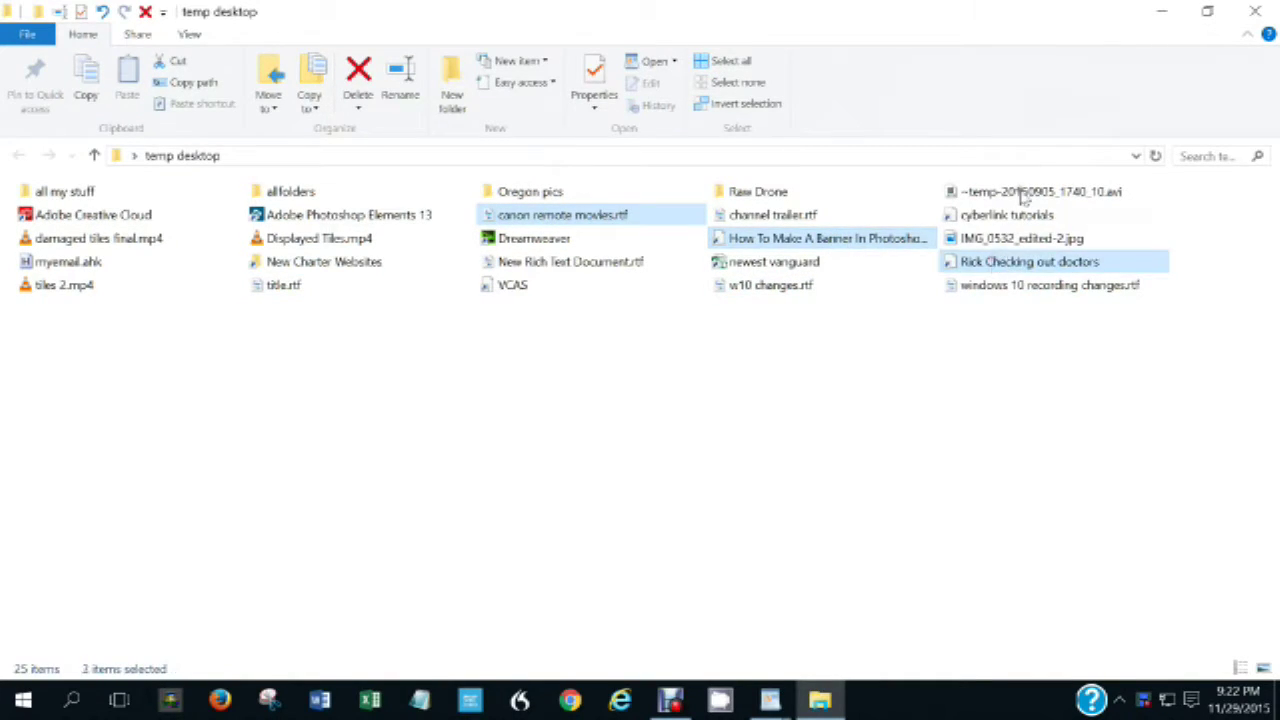
pyautogui.click(735, 84)
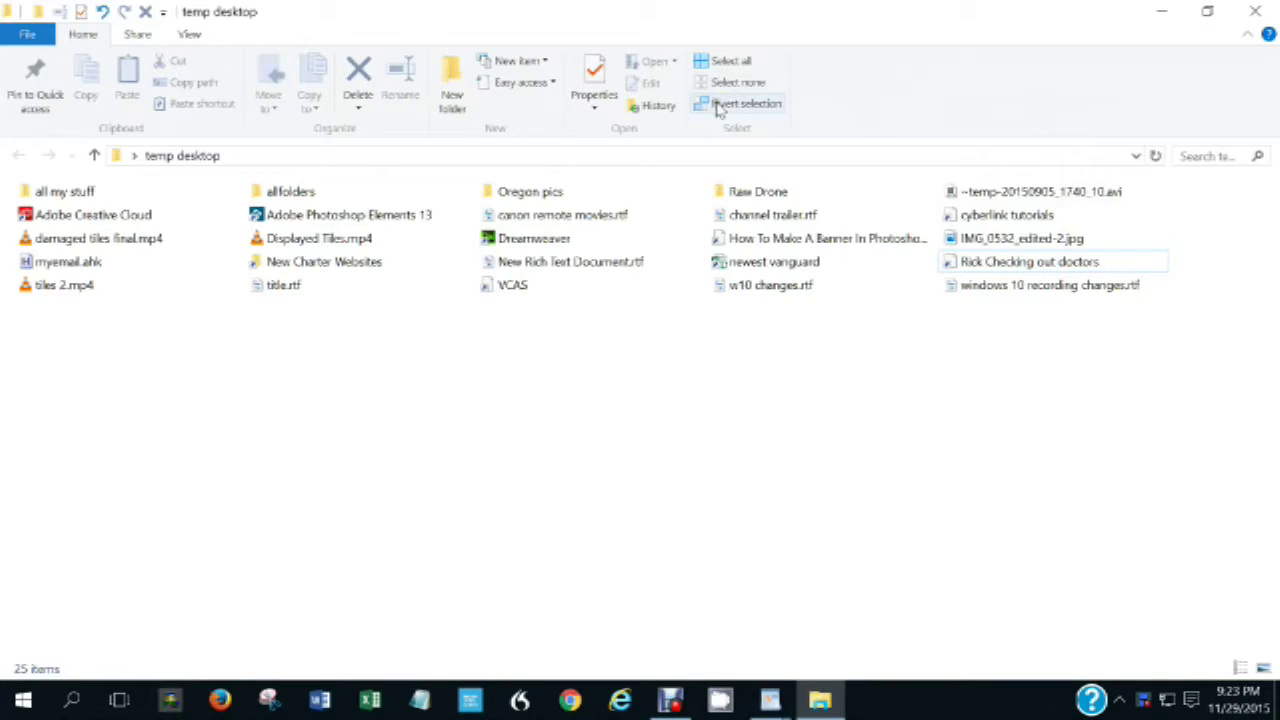
pyautogui.click(754, 215)
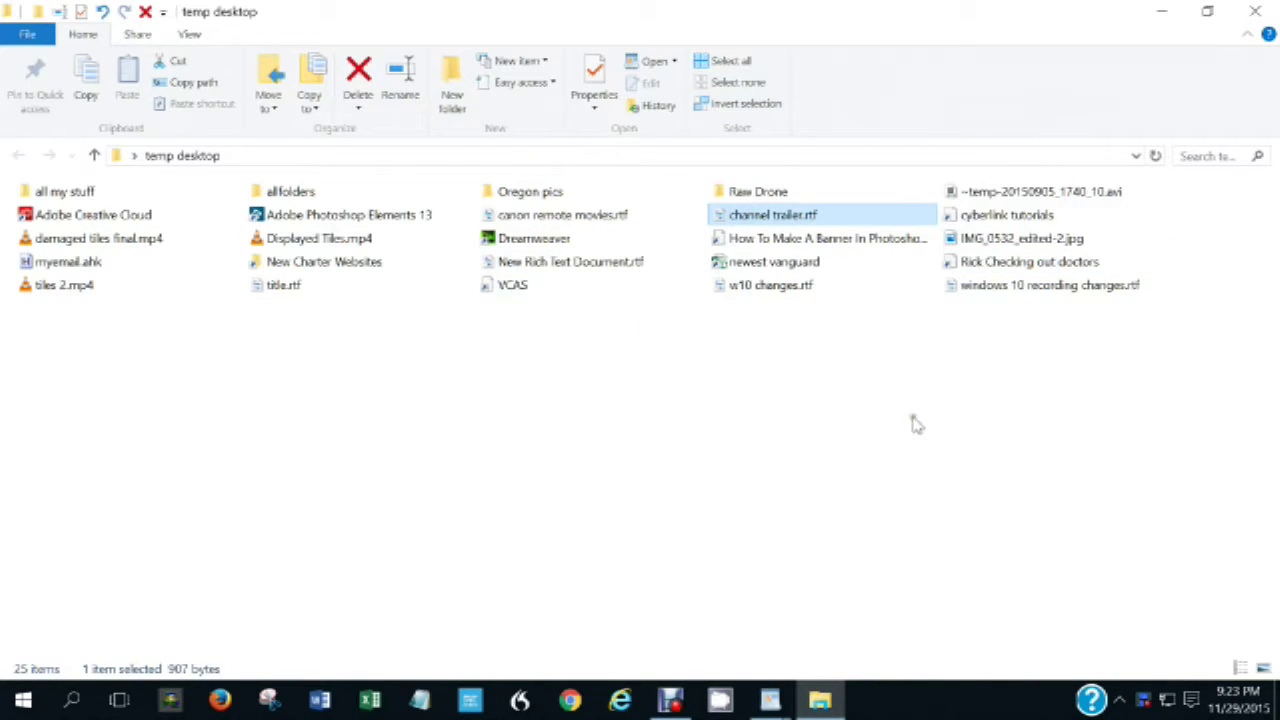
pyautogui.click(722, 106)
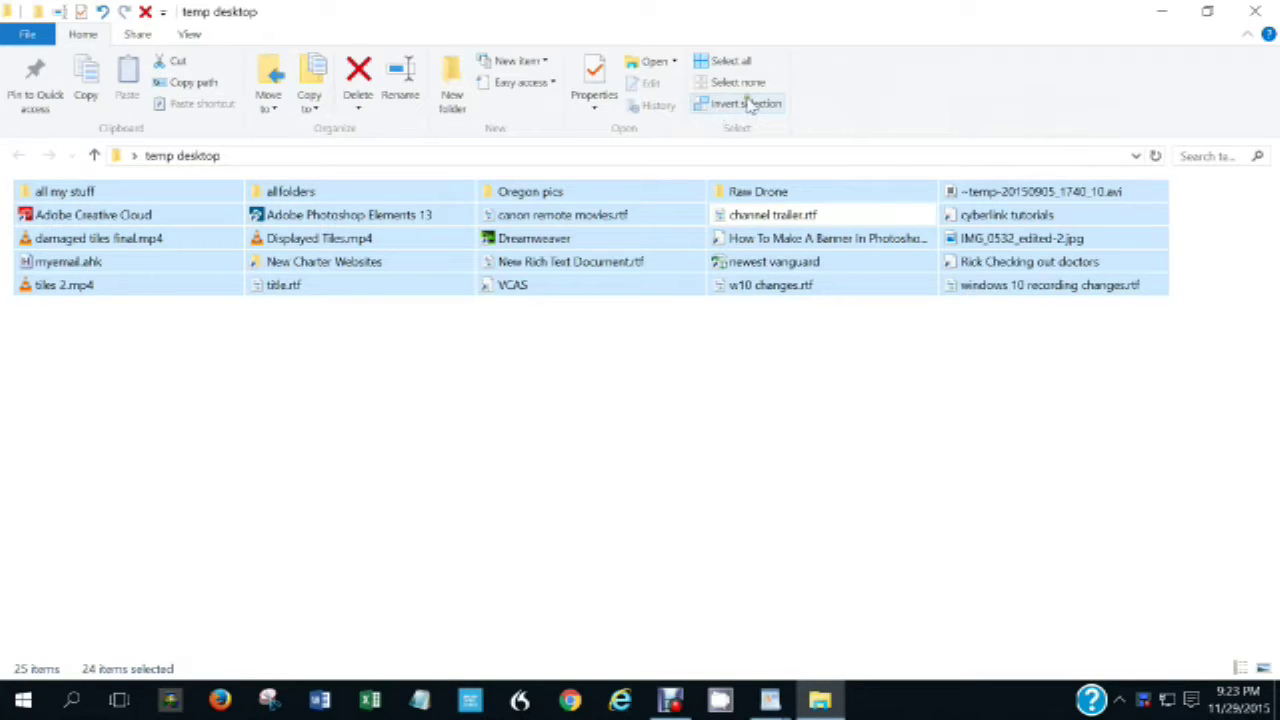
pyautogui.click(745, 104)
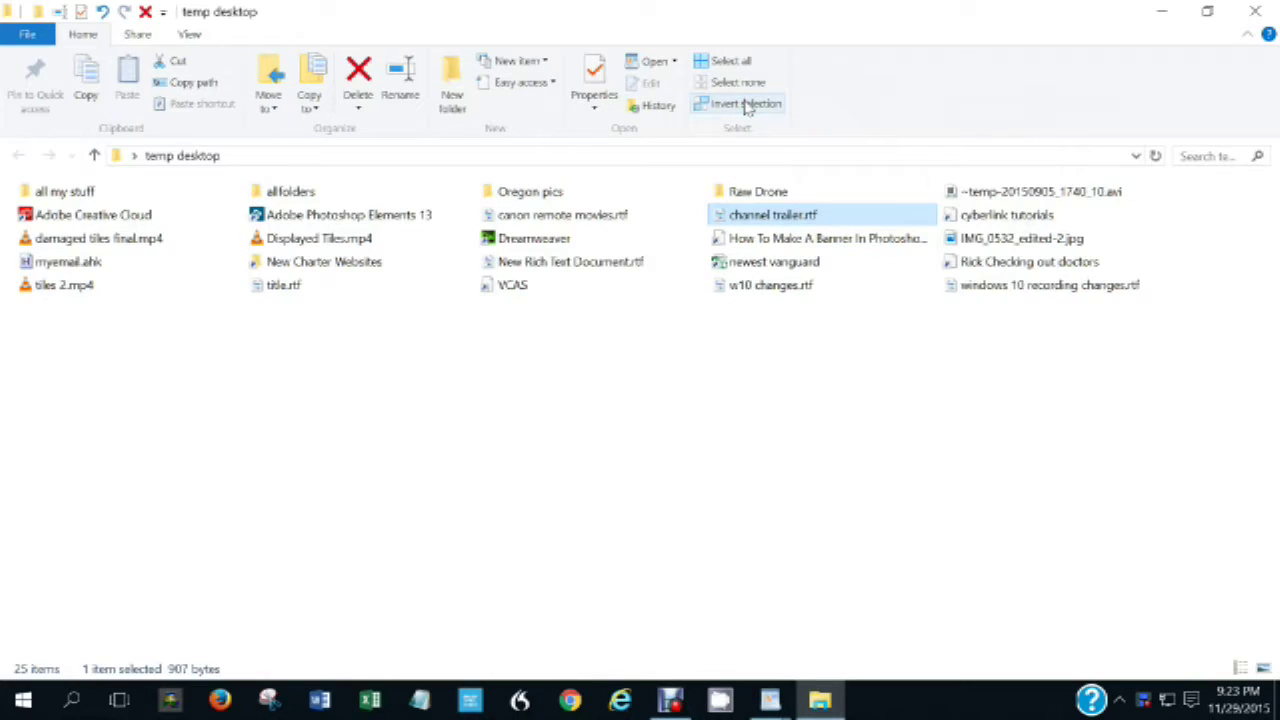
pyautogui.click(745, 104)
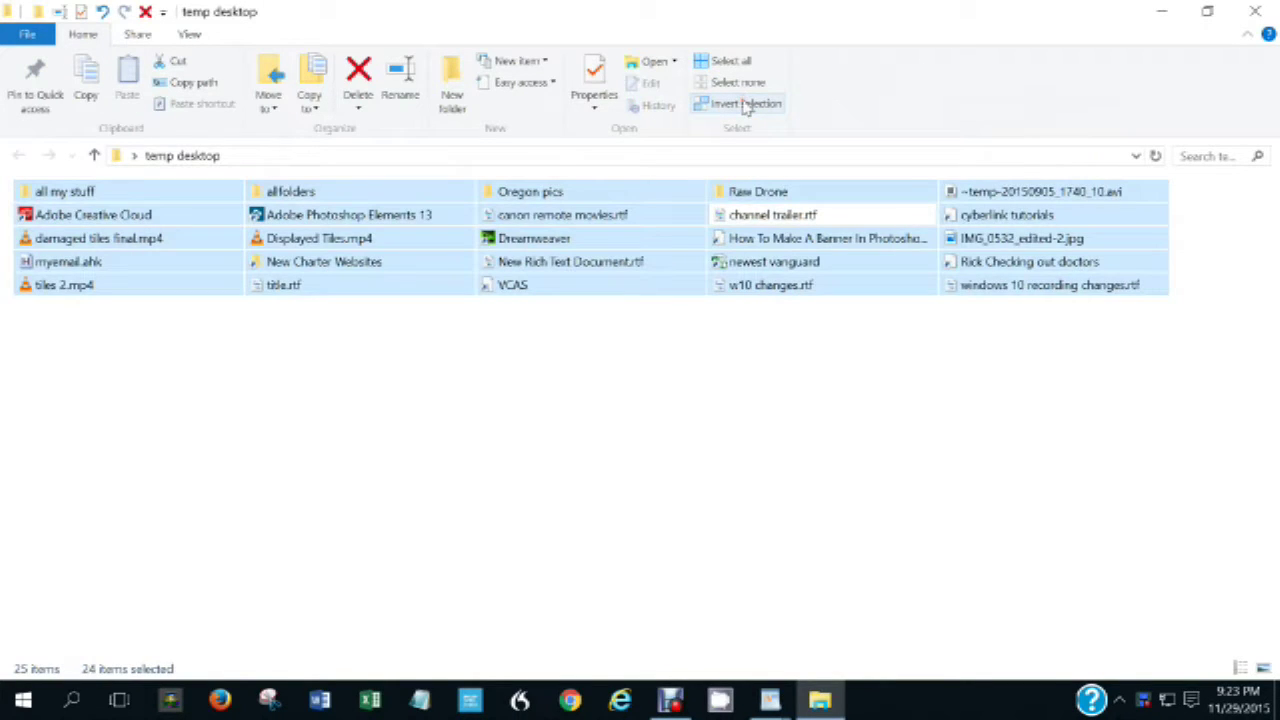
pyautogui.click(745, 104)
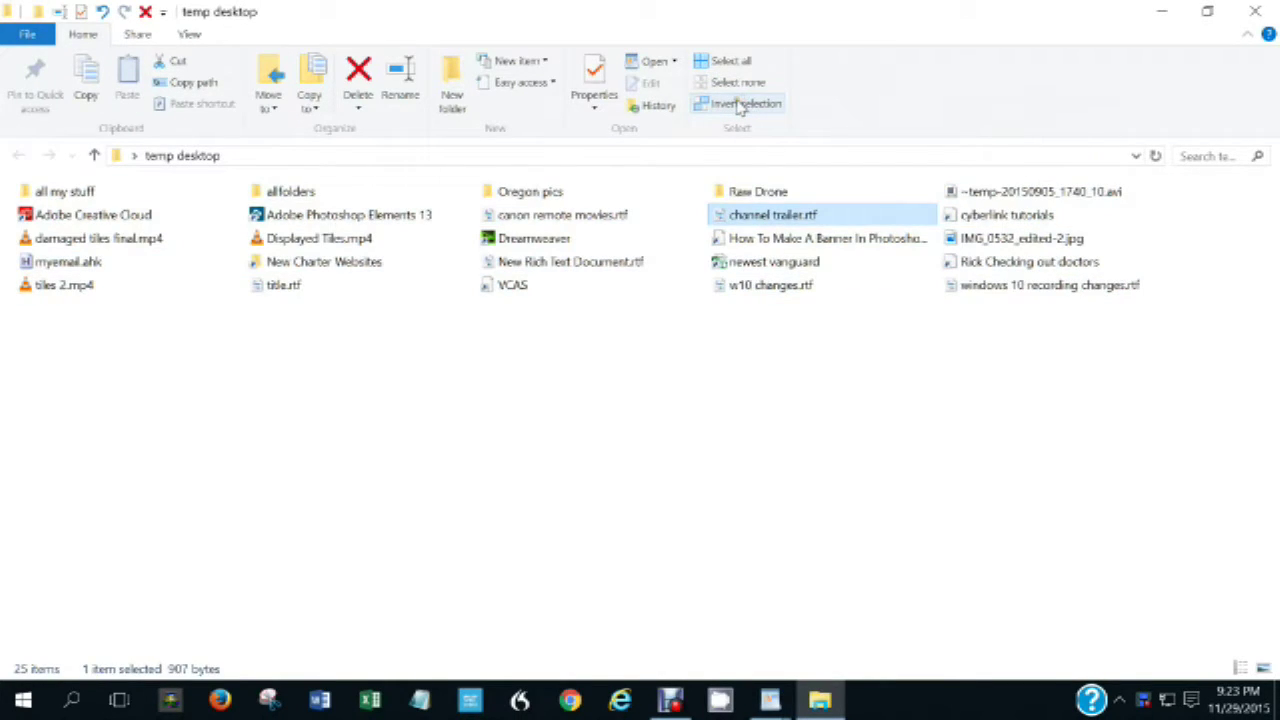
pyautogui.click(737, 82)
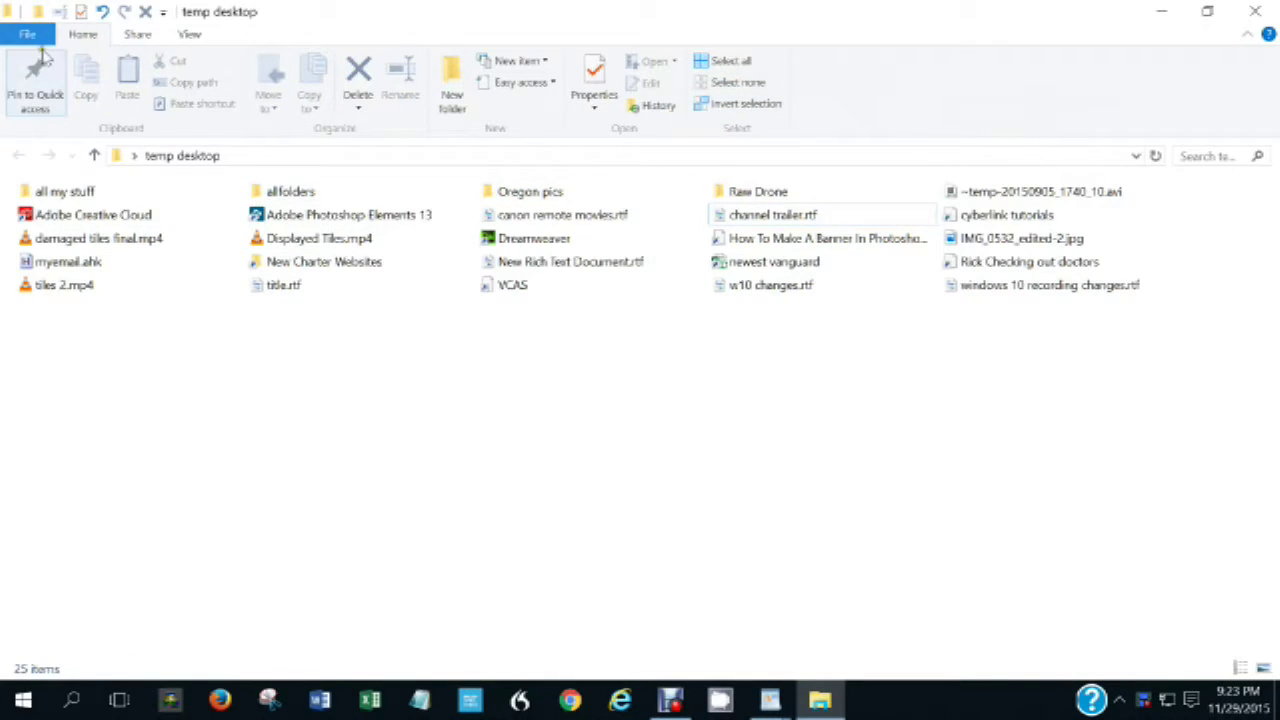
# Look over the Share tab's sharing options, then switch to the View tab's layout options
pyautogui.click(137, 36)
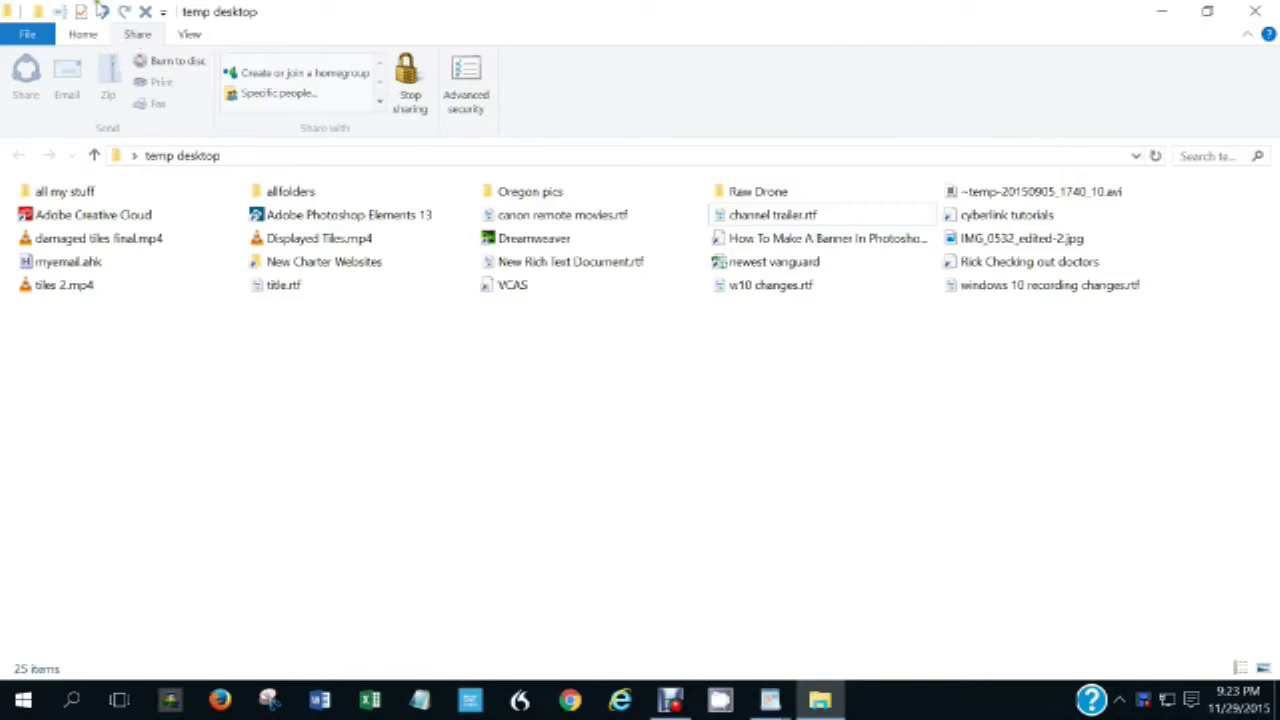
pyautogui.click(190, 35)
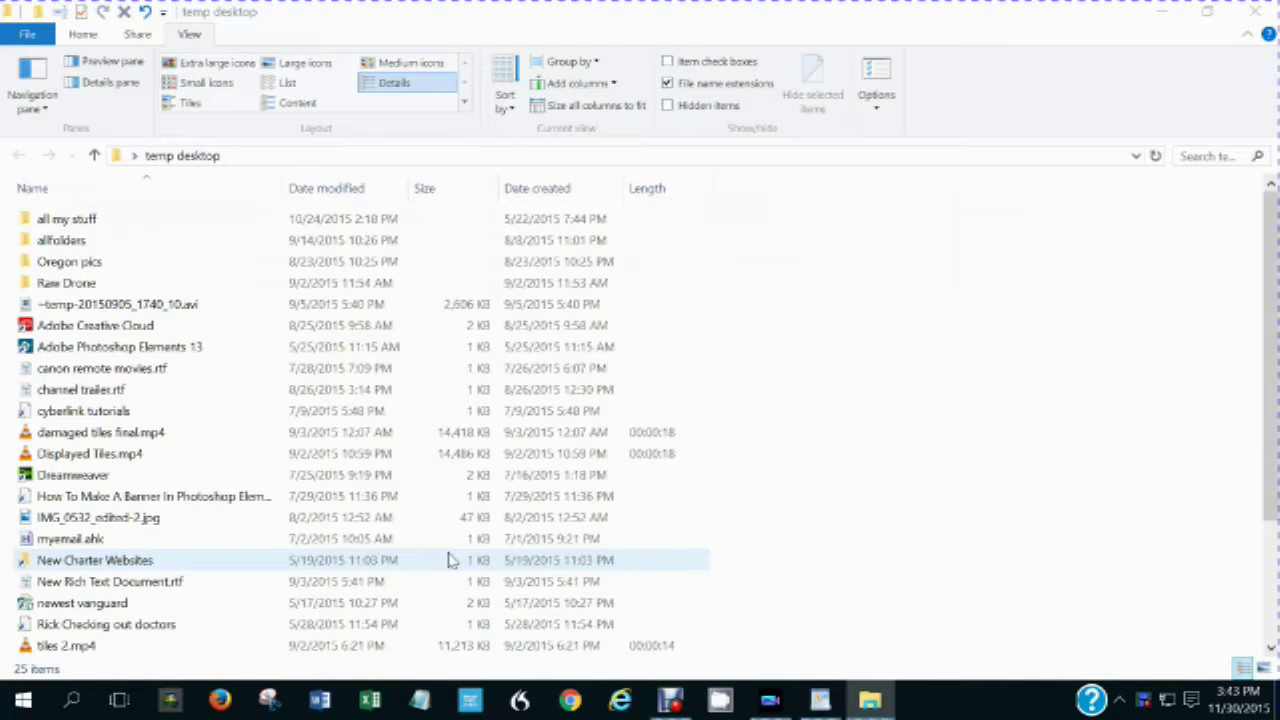
pyautogui.click(322, 9)
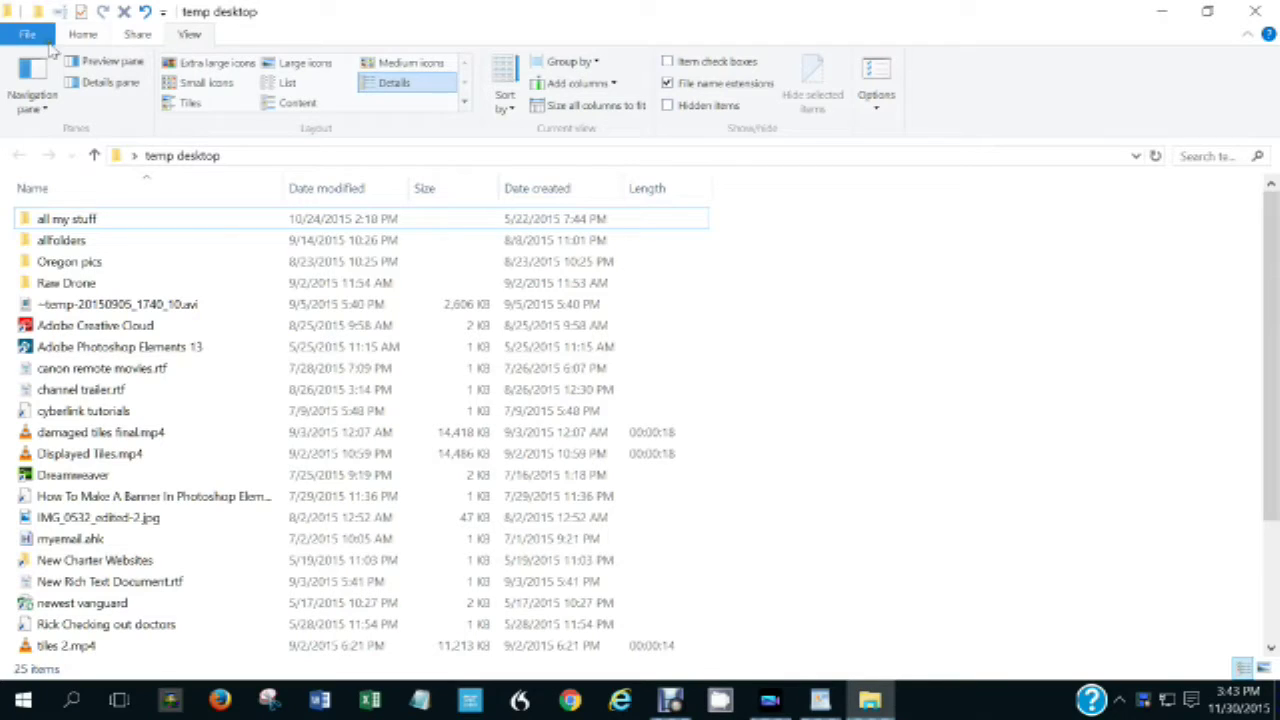
pyautogui.click(28, 72)
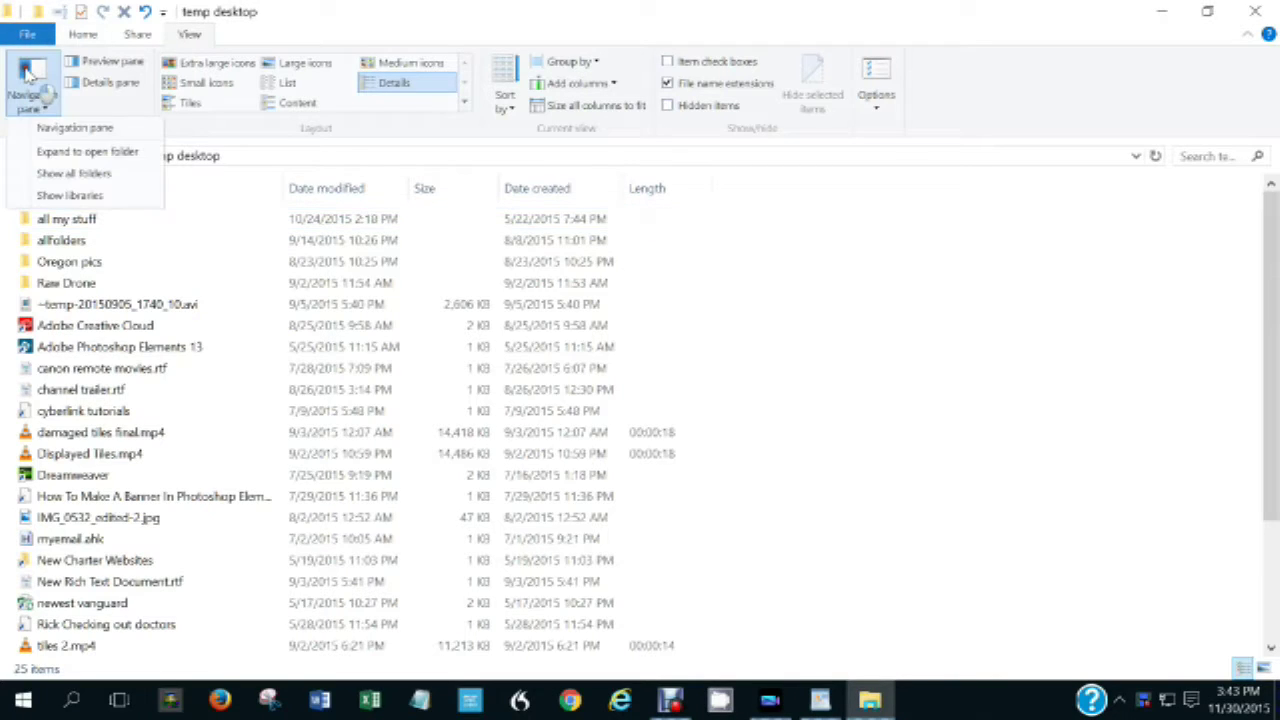
pyautogui.click(76, 127)
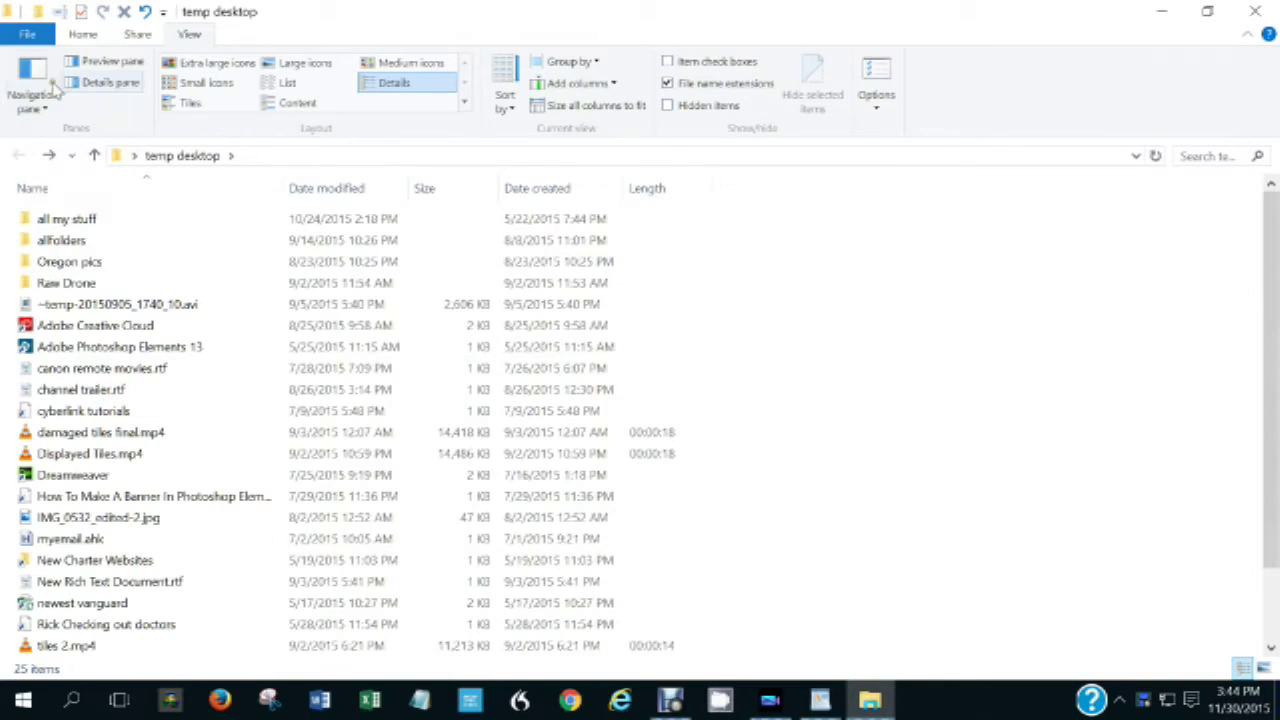
pyautogui.click(103, 62)
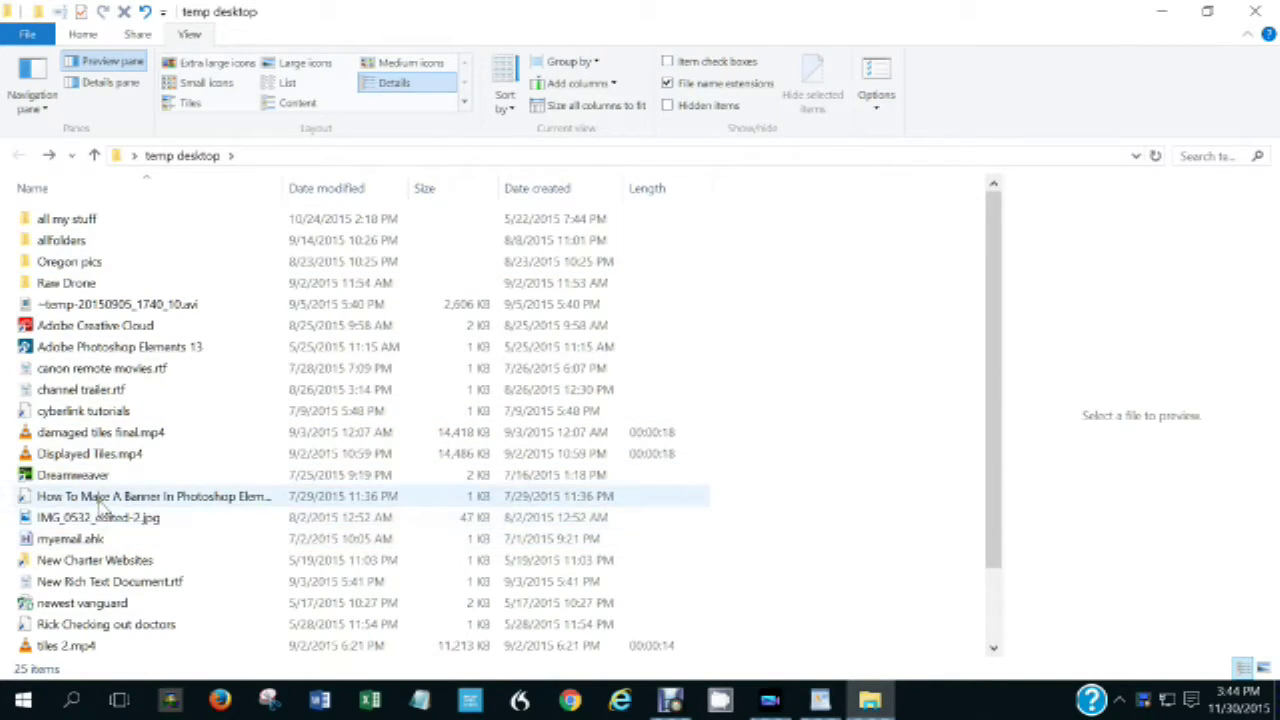
pyautogui.click(104, 393)
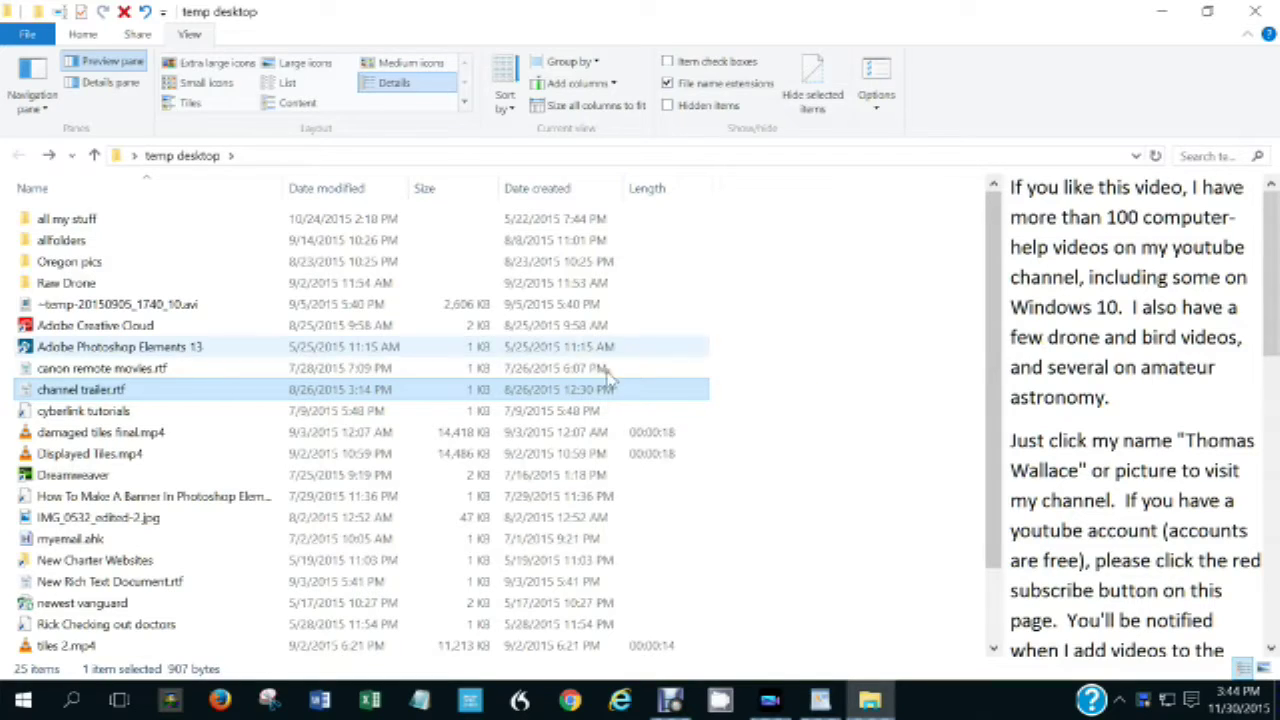
pyautogui.click(121, 441)
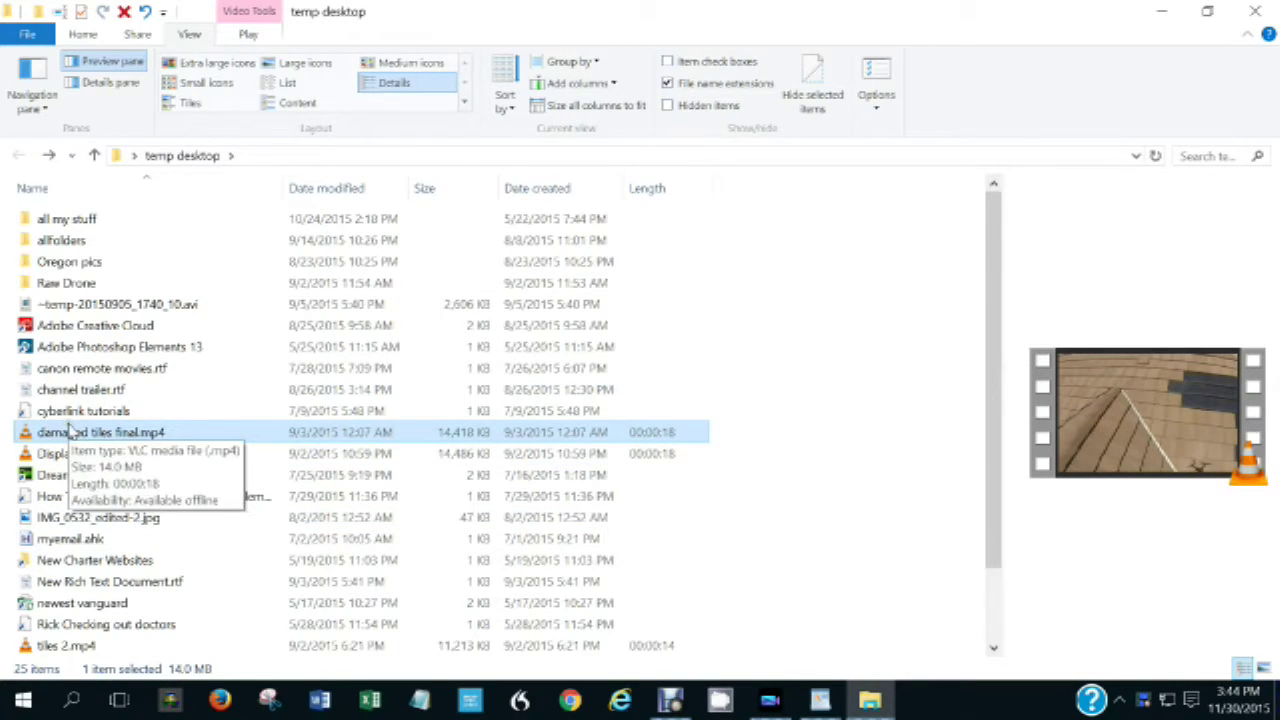
pyautogui.press('End')
pyautogui.click(96, 58)
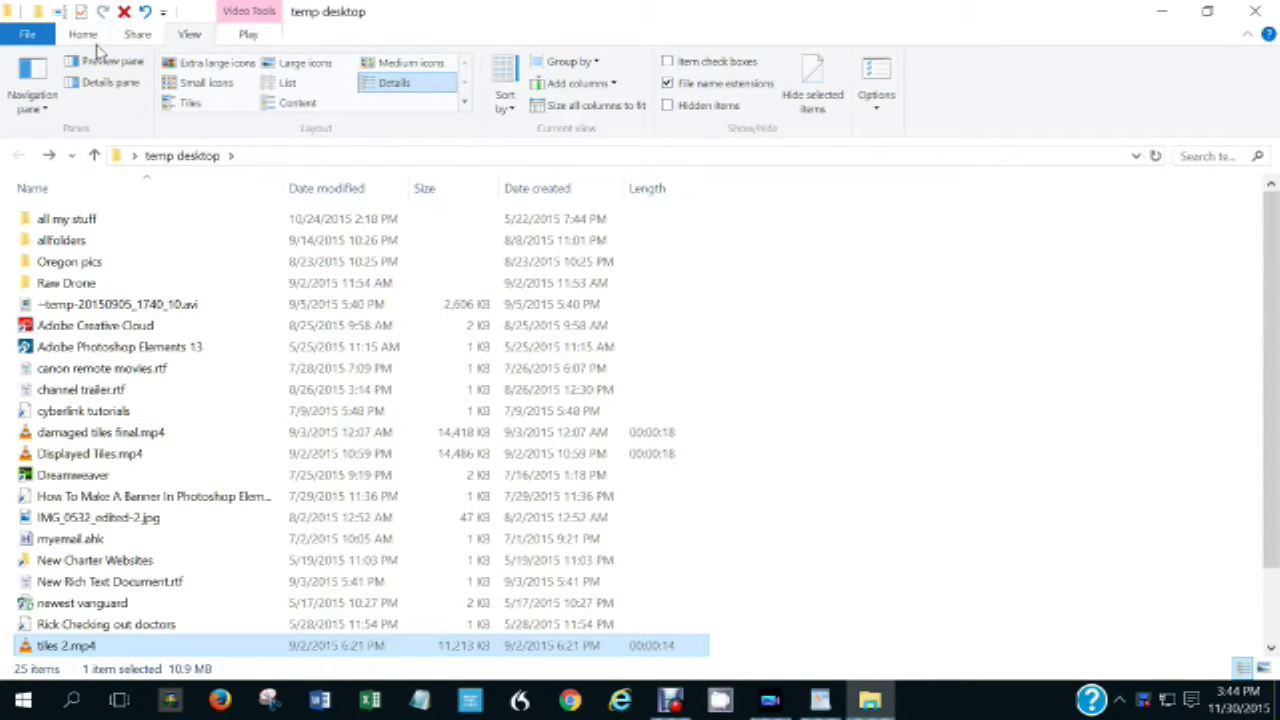
pyautogui.click(88, 84)
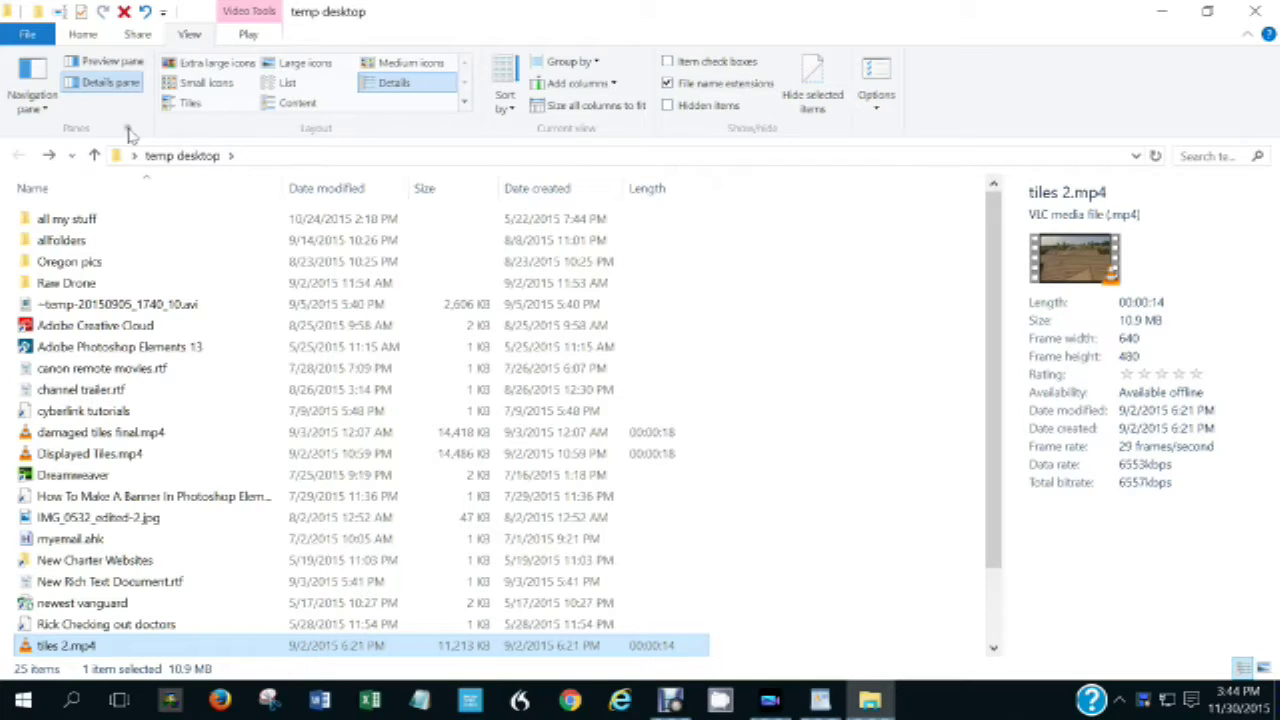
# Inspect the all my stuff folder, channel trailer.rtf and IMG_0532_edited-2.jpg in the details pane
pyautogui.click(90, 218)
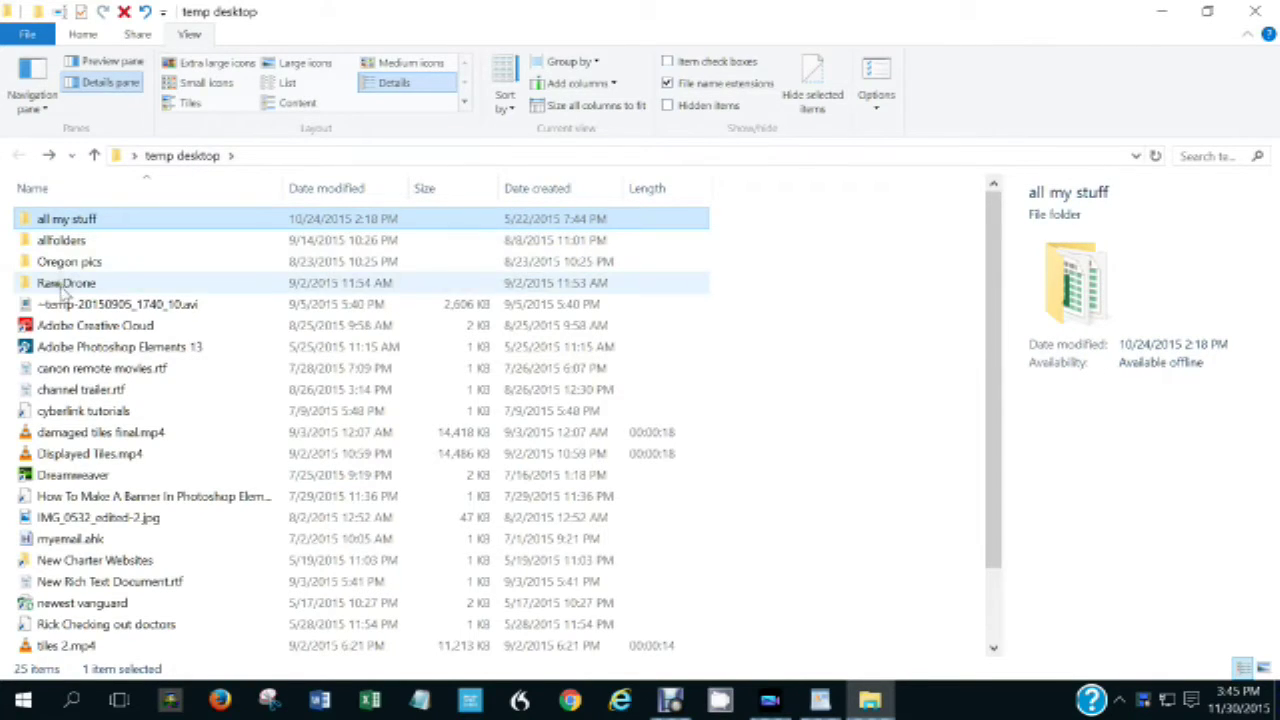
pyautogui.click(94, 395)
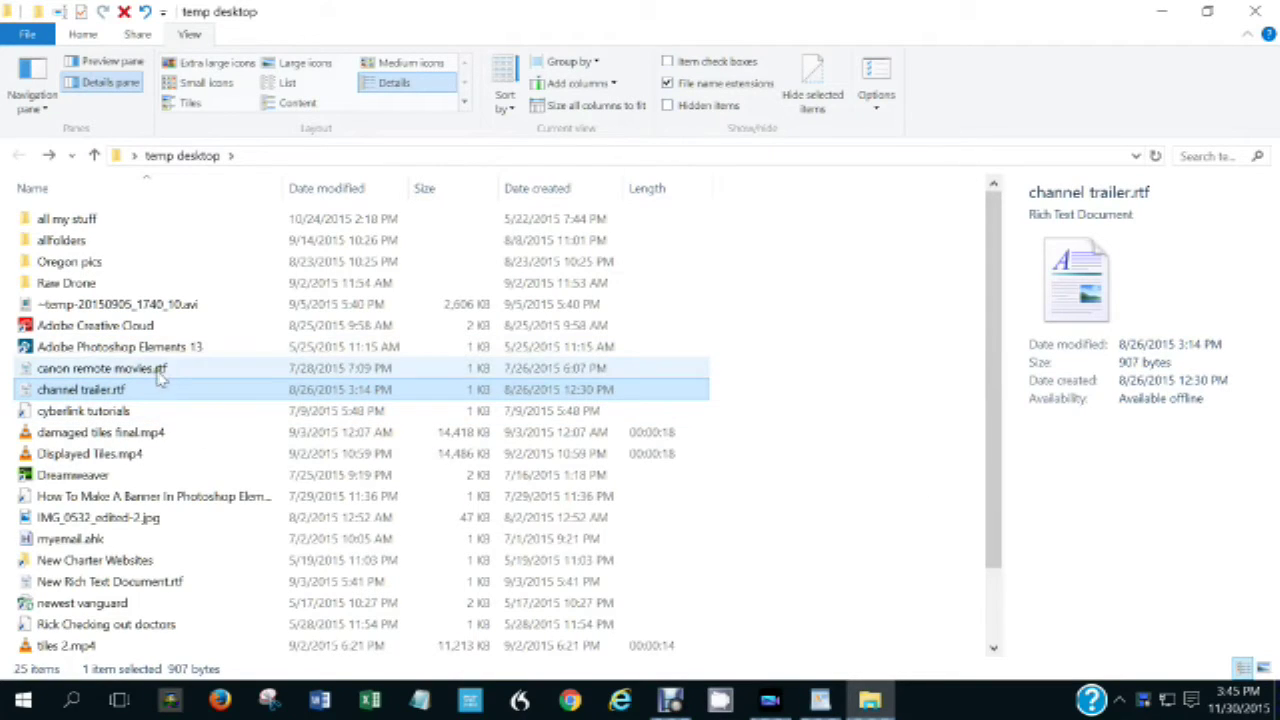
pyautogui.click(128, 529)
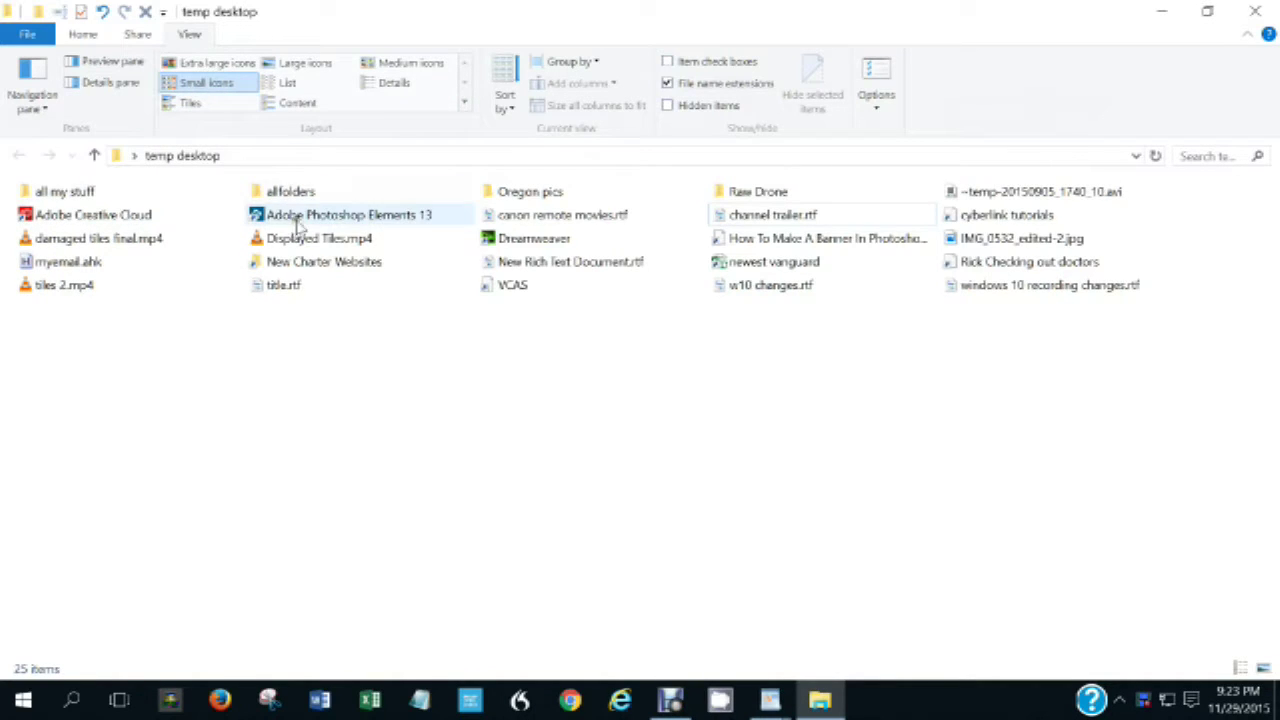
# Try Extra large icons, Small icons and List layouts, ending in Details view
pyautogui.click(195, 63)
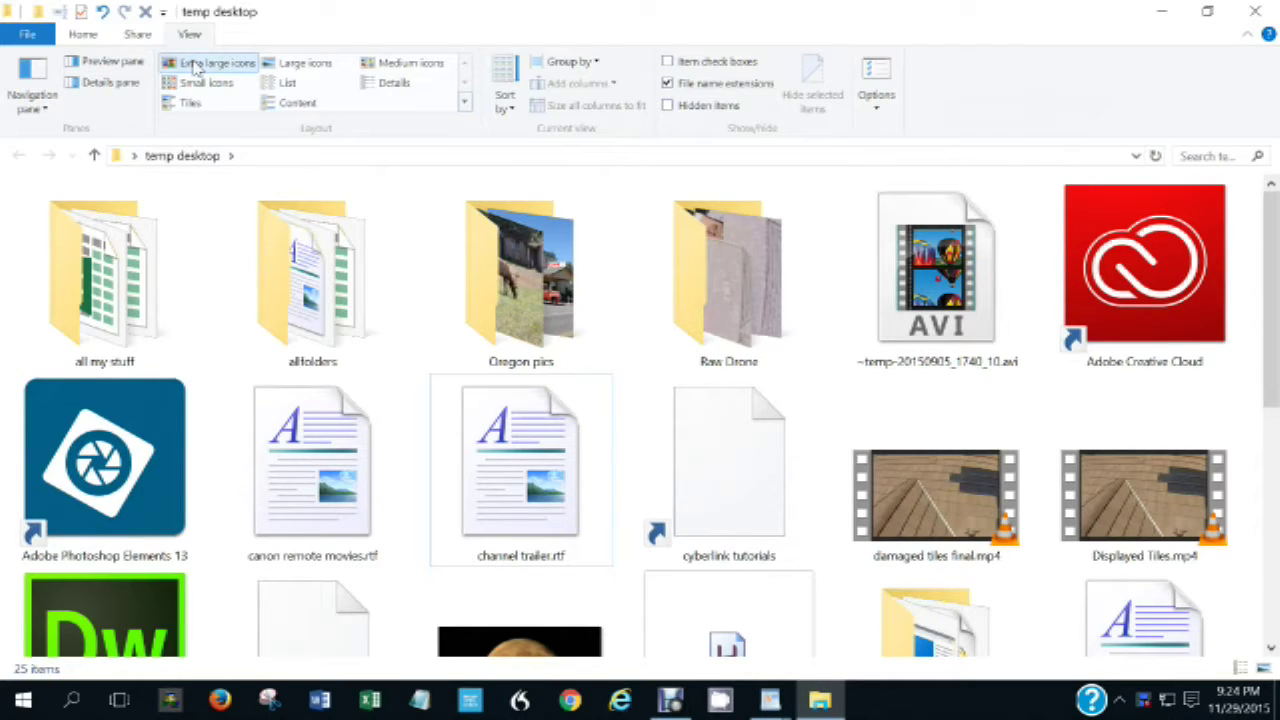
pyautogui.click(199, 86)
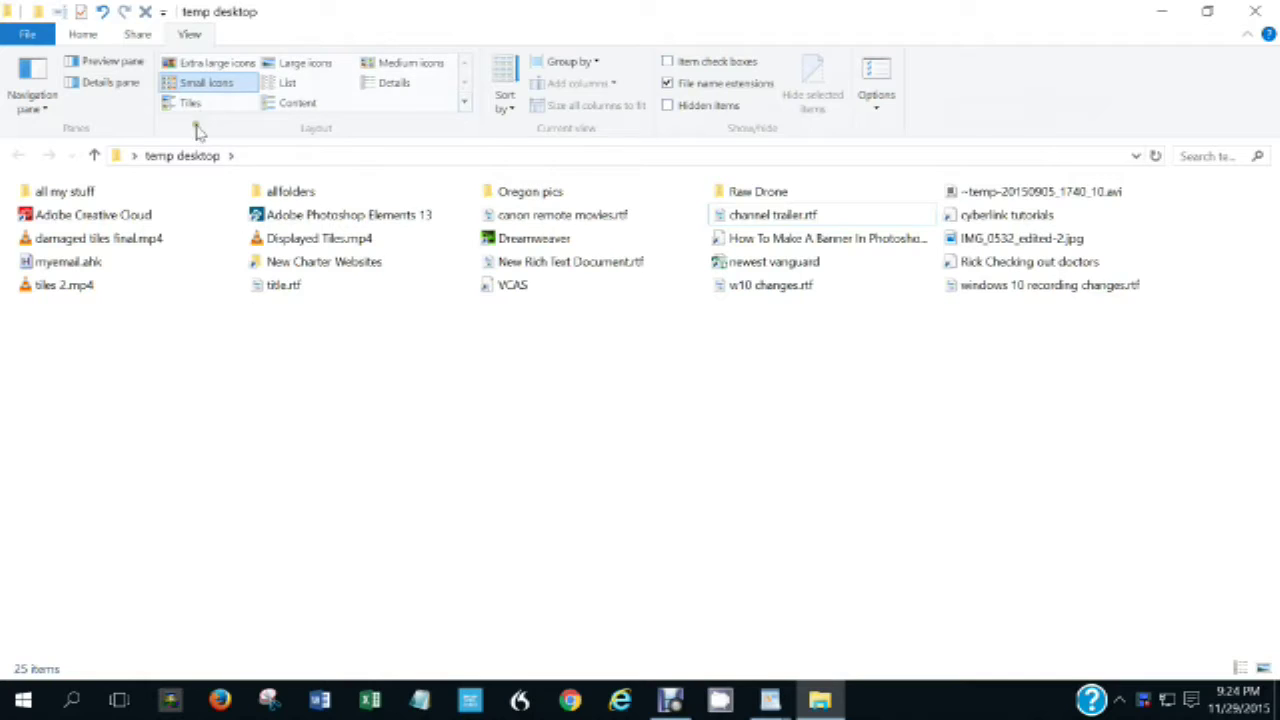
pyautogui.click(290, 86)
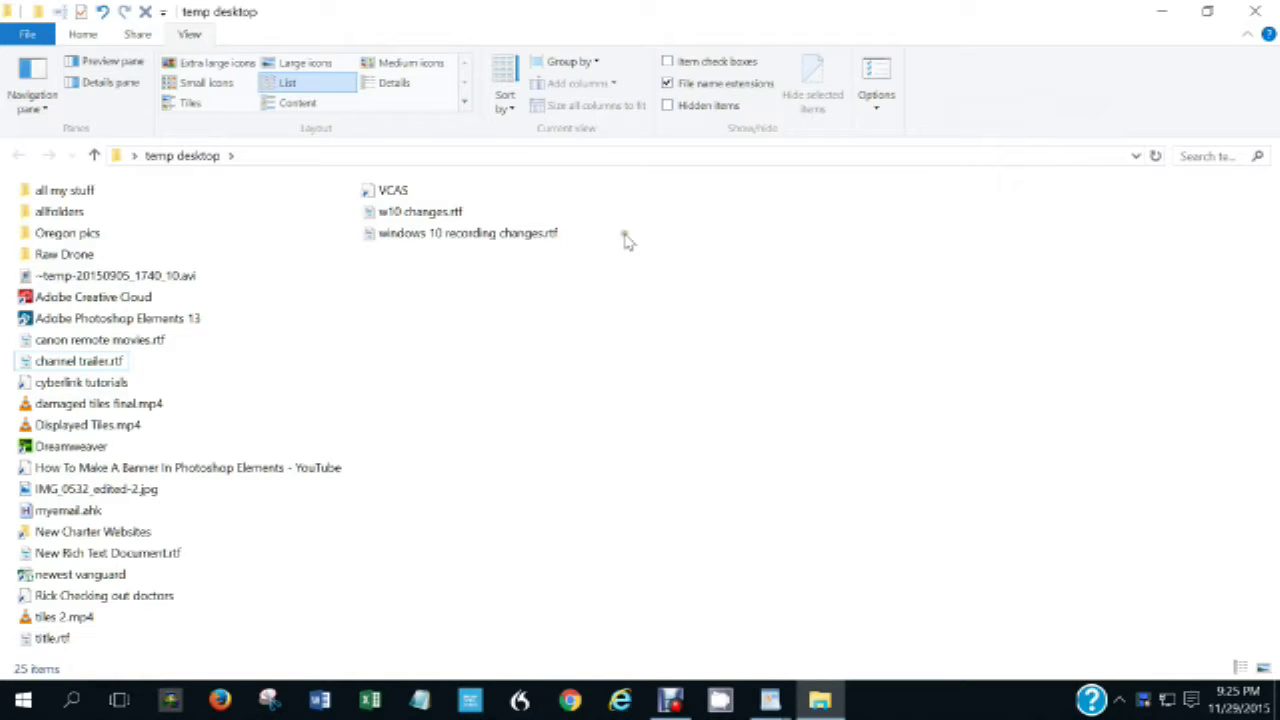
pyautogui.click(394, 86)
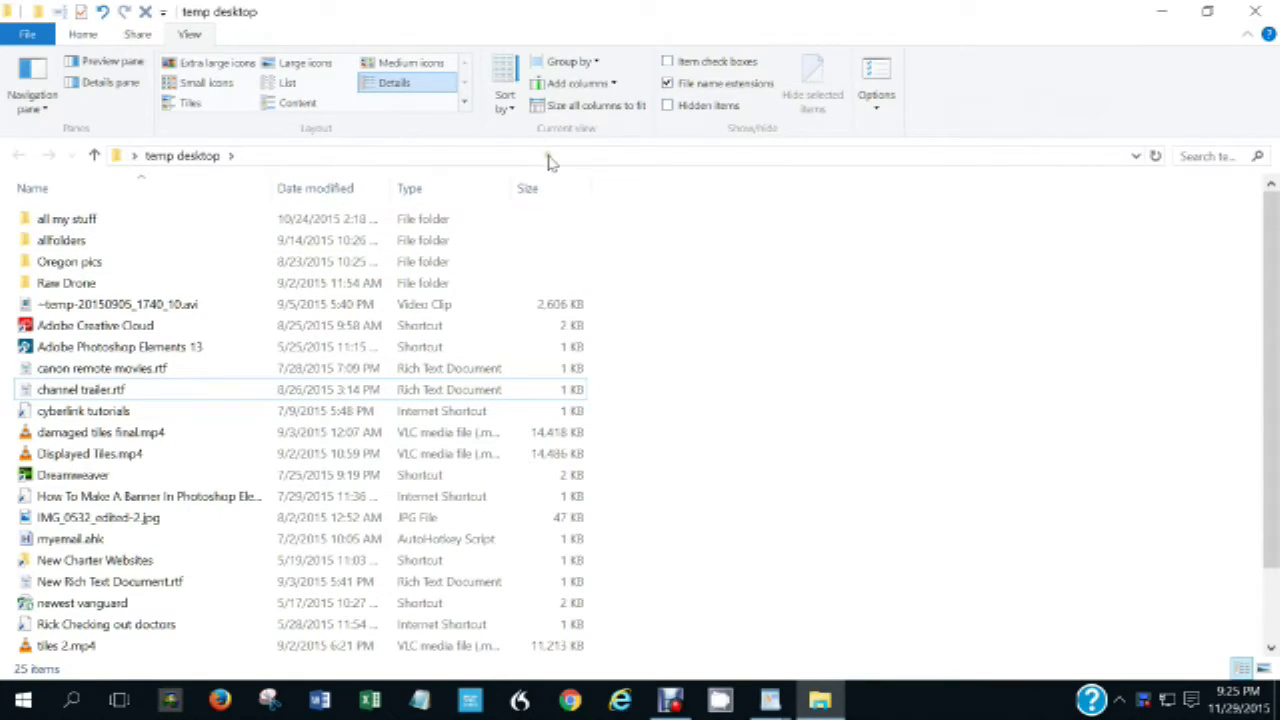
# Reverse and restore the Name sort, then sort by Date modified, toggling its order
pyautogui.click(35, 190)
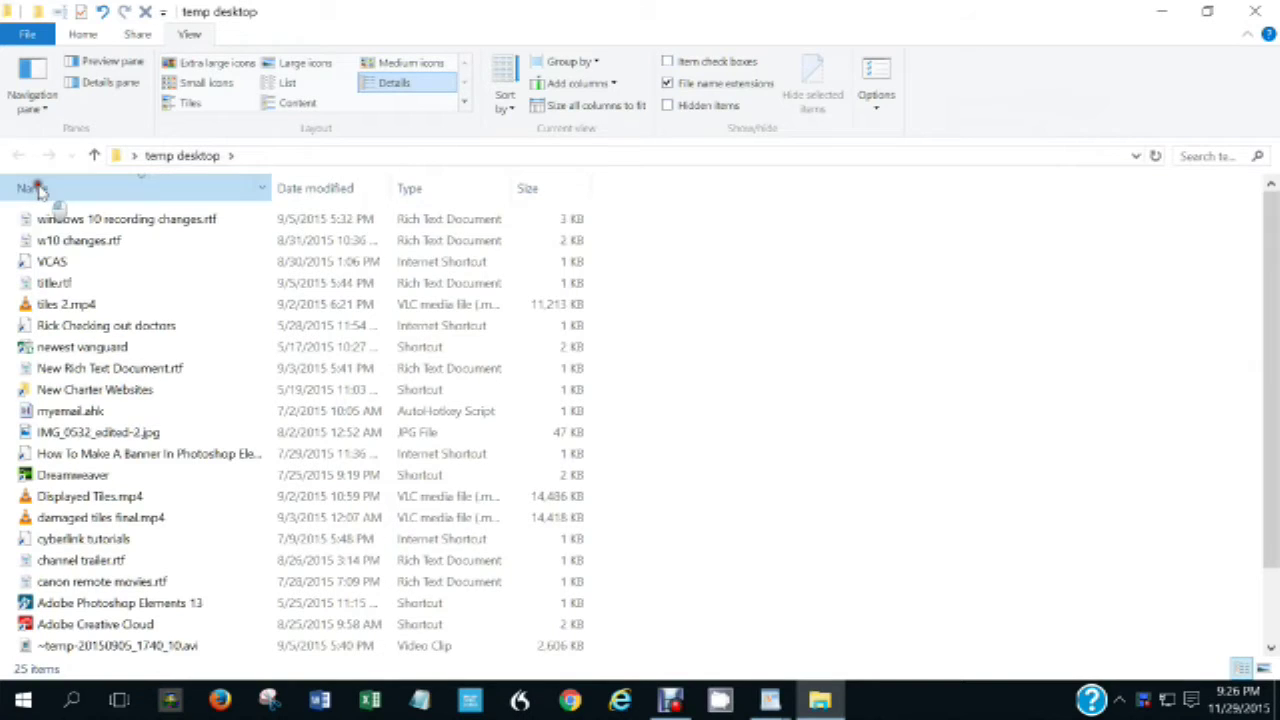
pyautogui.click(35, 188)
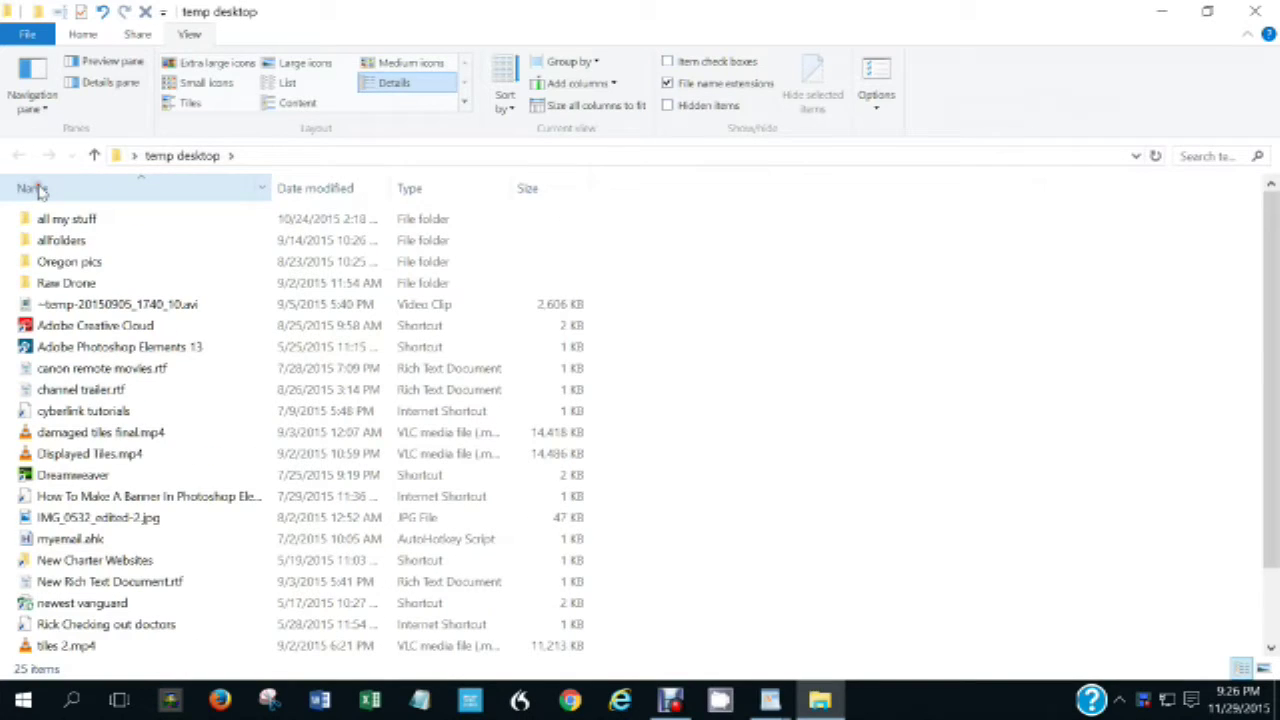
pyautogui.click(315, 190)
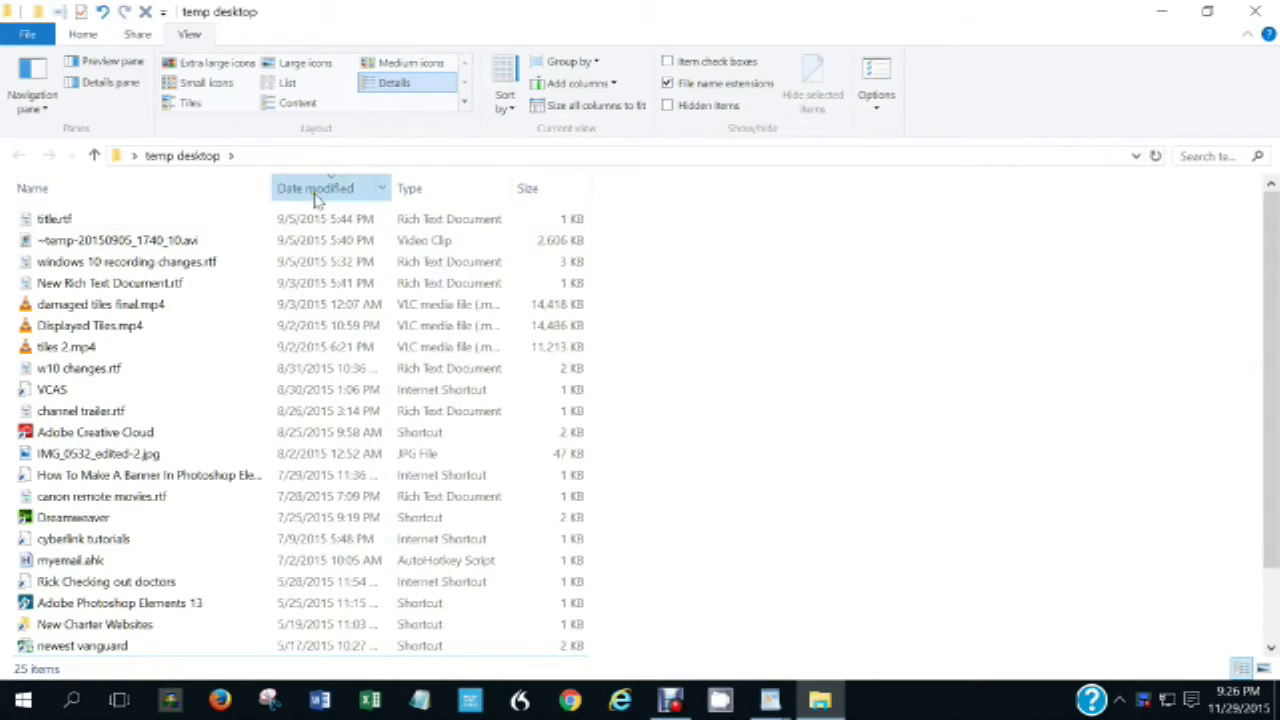
pyautogui.click(315, 190)
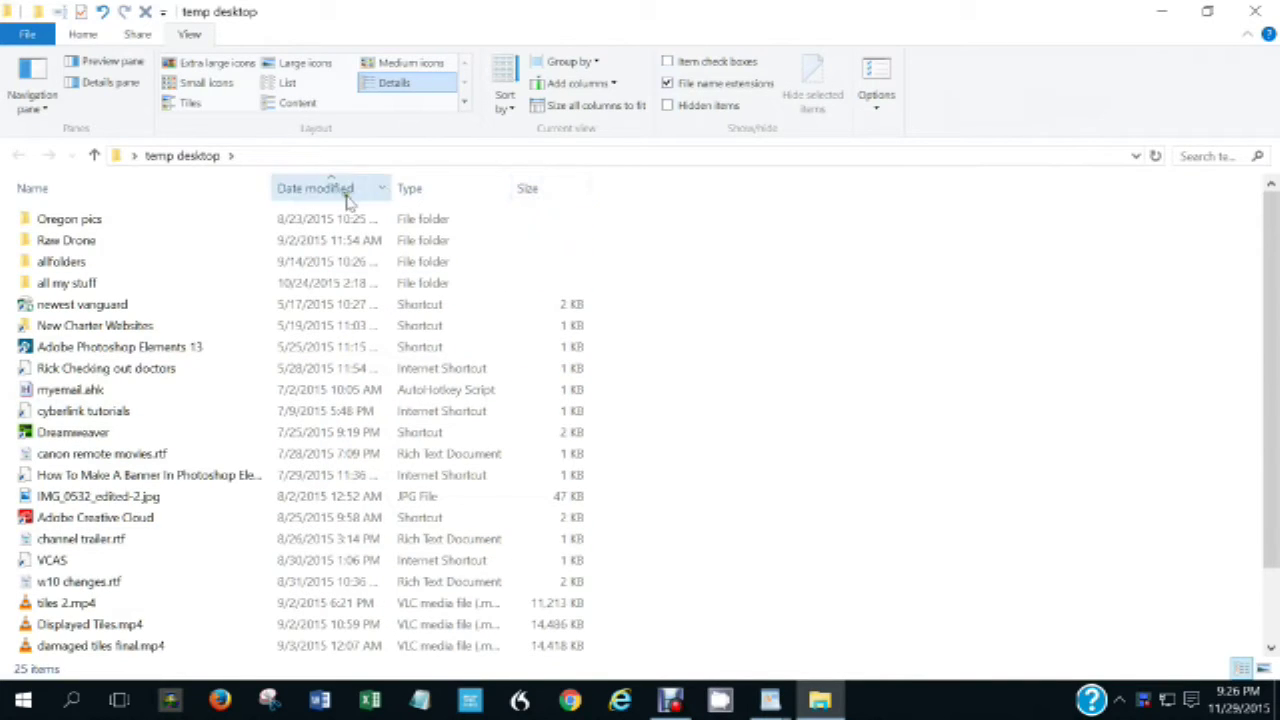
# Add a Date created column from Add columns, then open Choose columns for the full list
pyautogui.click(604, 86)
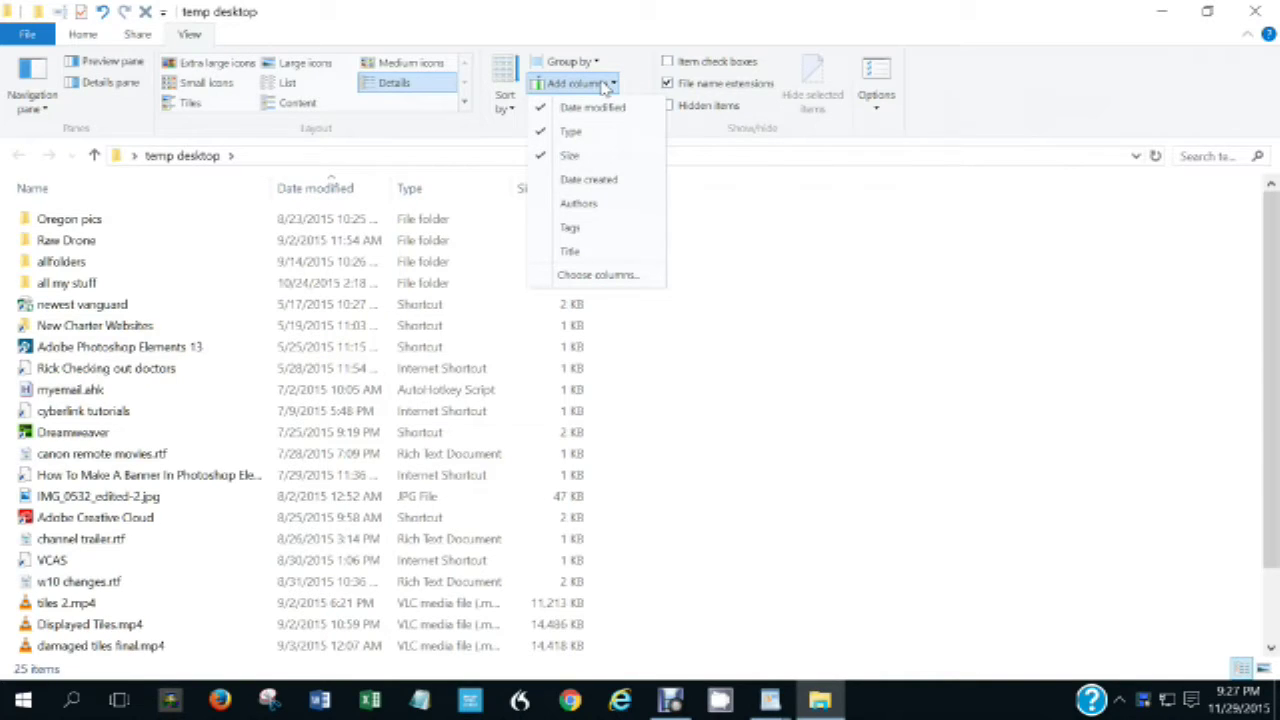
pyautogui.click(585, 180)
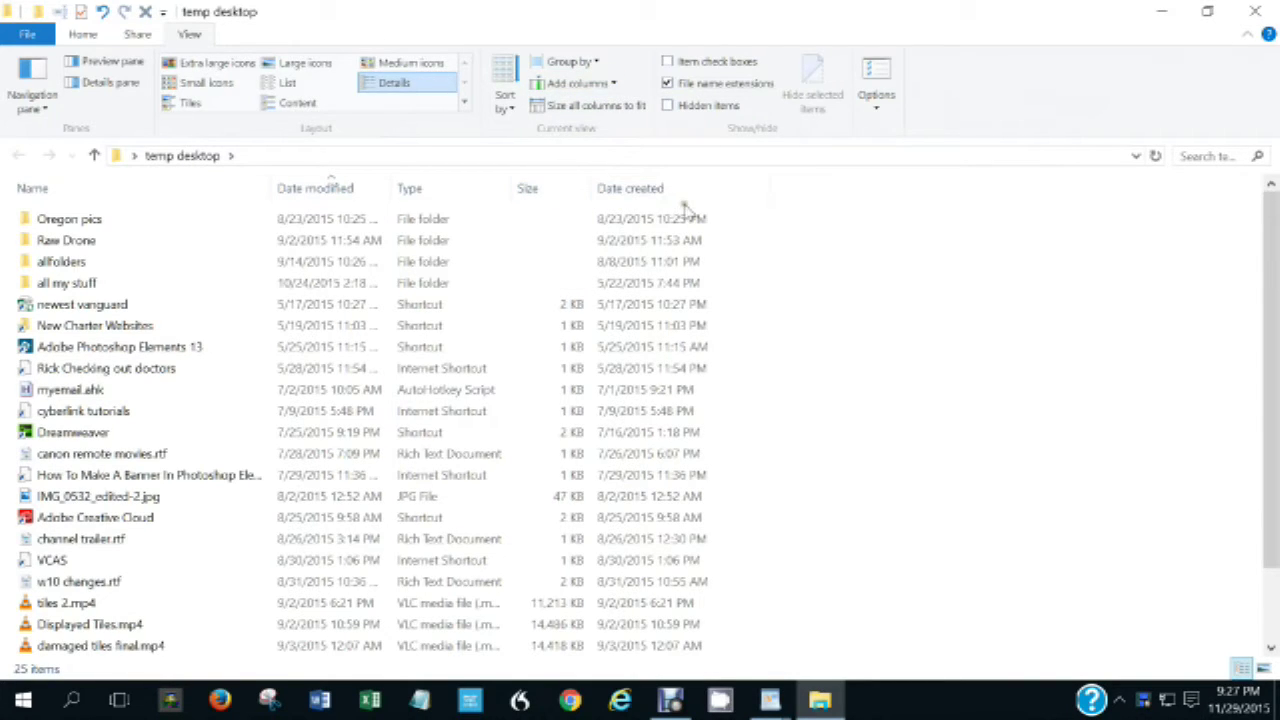
pyautogui.click(616, 84)
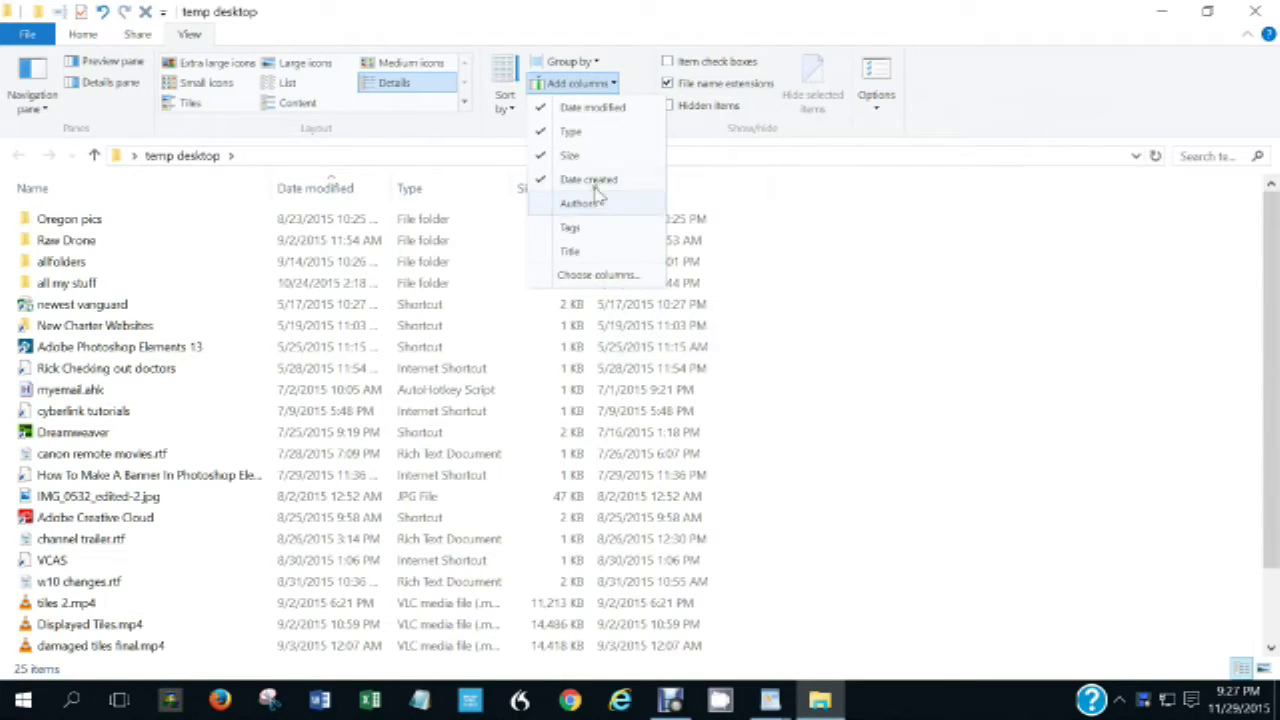
pyautogui.click(592, 276)
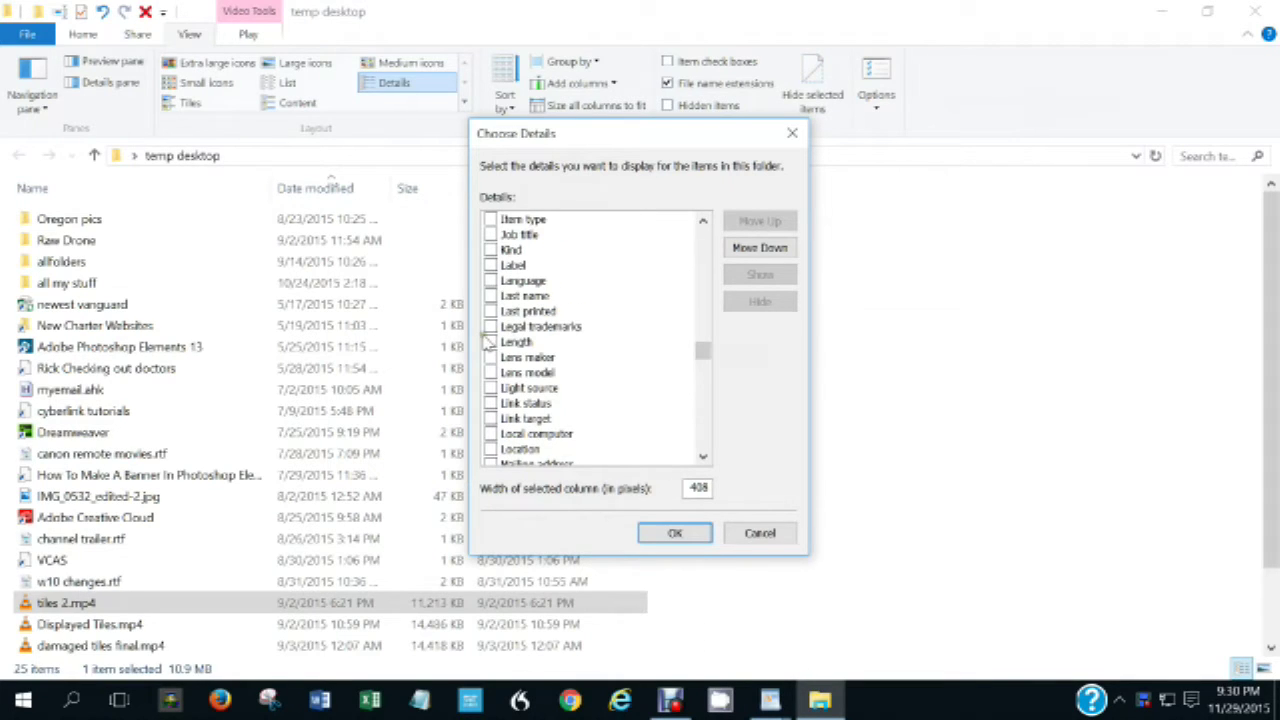
# Apply the column choices, removing Type and adding the Length column
pyautogui.press('Return')
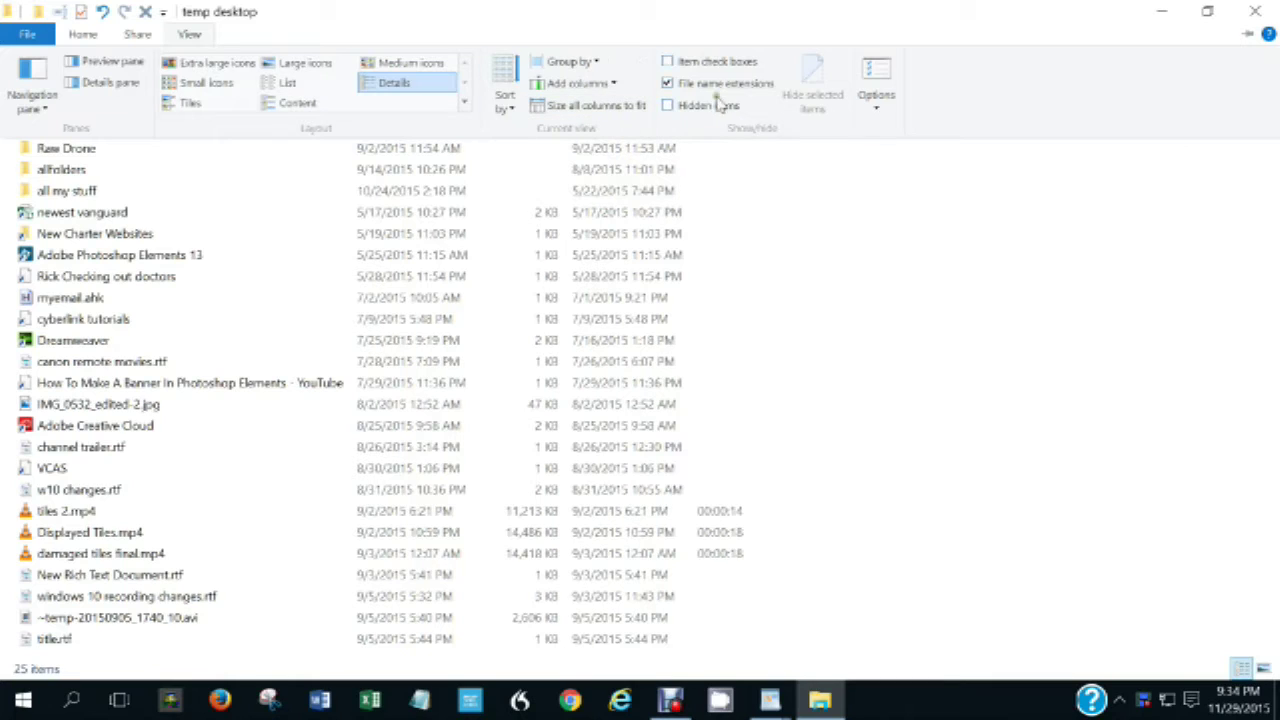
# Narrow the Date created and Date modified columns, size all columns to fit, and open the Quick Access Toolbar menu
pyautogui.click(986, 292)
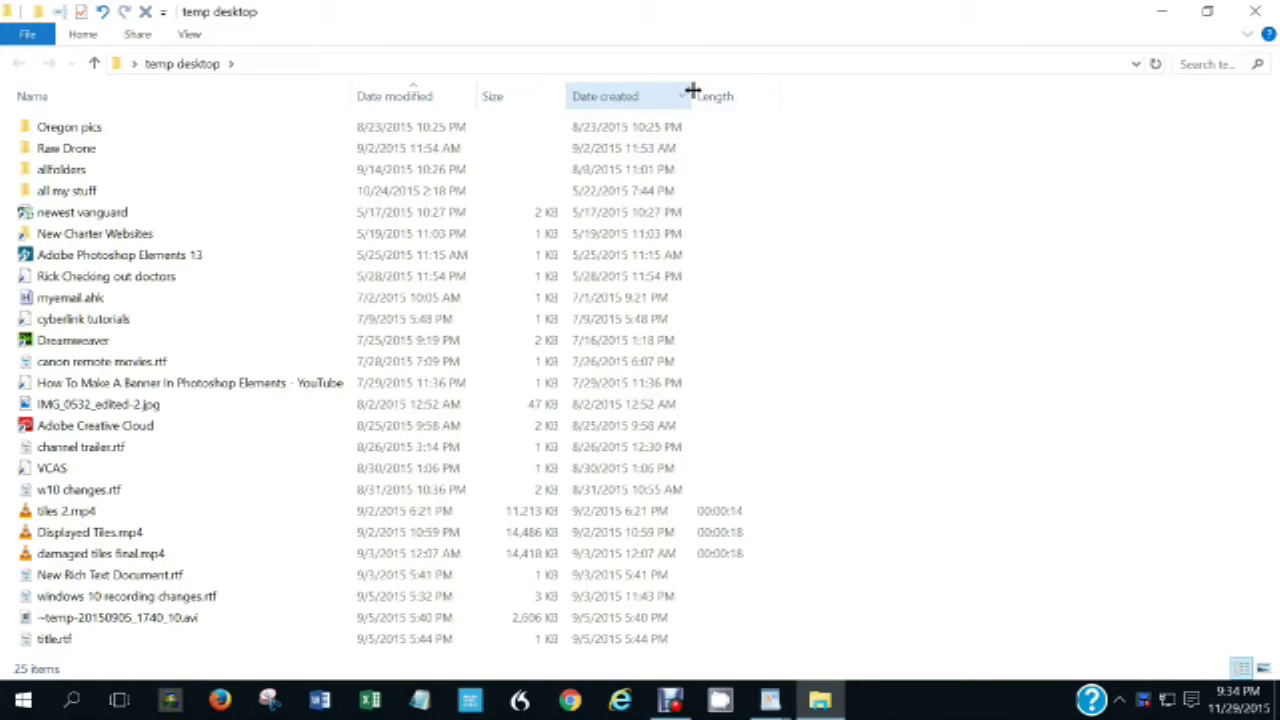
pyautogui.moveTo(692, 92)
pyautogui.mouseDown()
pyautogui.moveTo(670, 93)
pyautogui.moveTo(682, 93)
pyautogui.mouseUp()
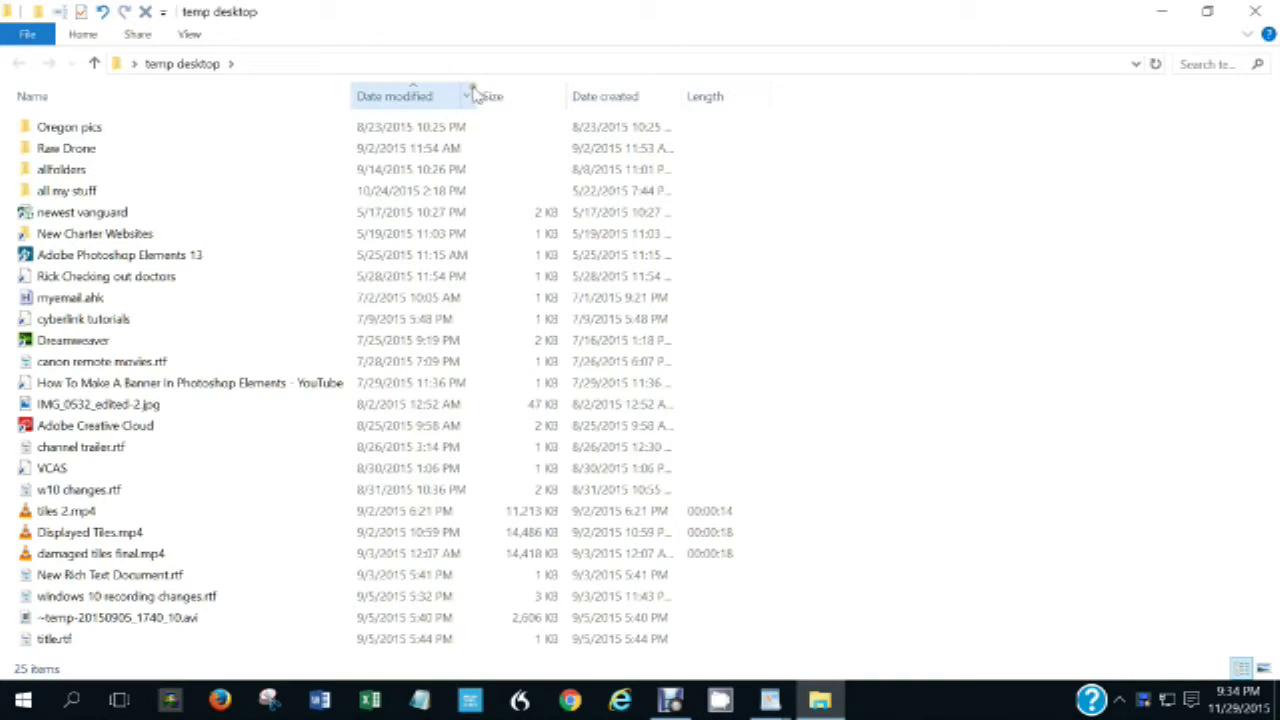
pyautogui.moveTo(474, 94); pyautogui.dragTo(454, 86)
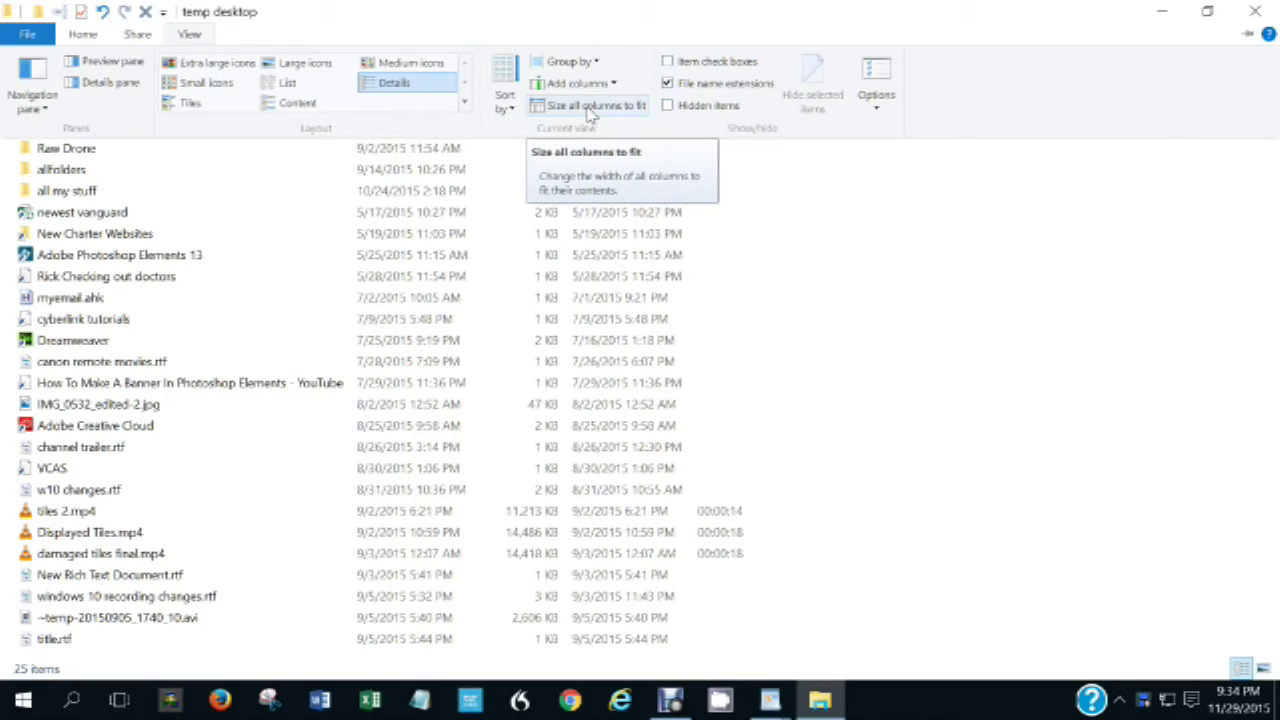
pyautogui.click(590, 107)
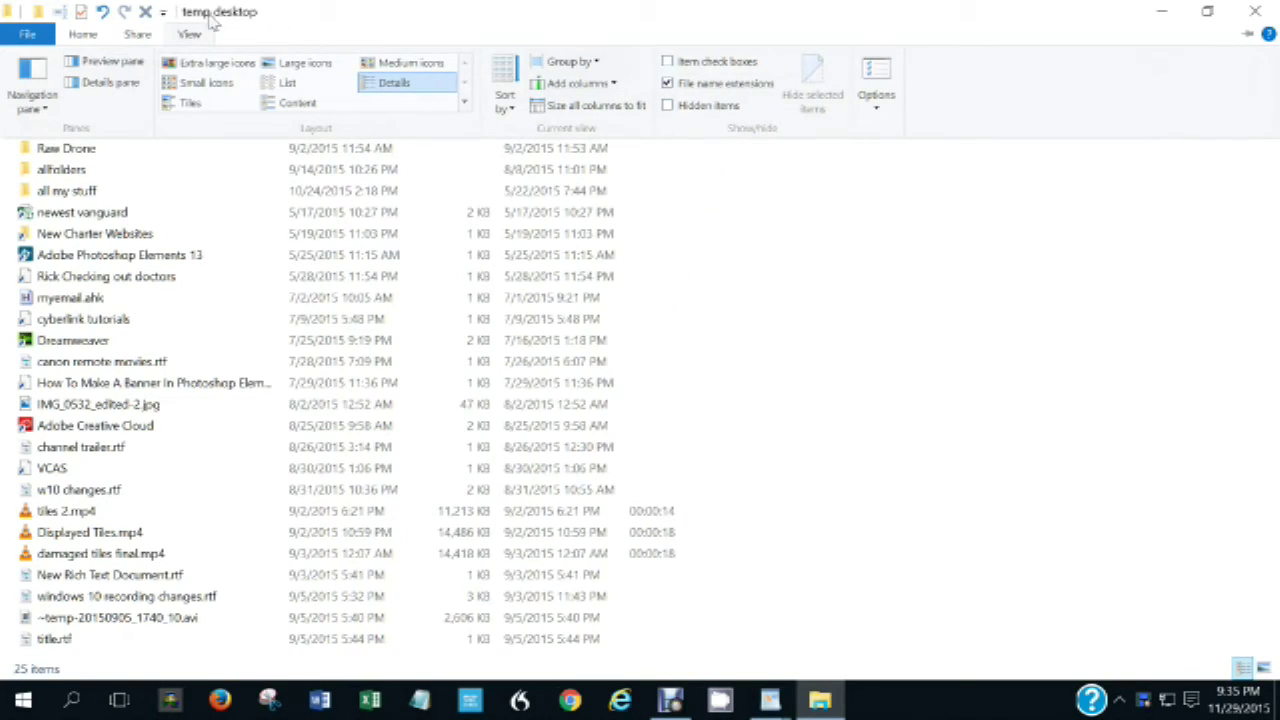
pyautogui.click(163, 12)
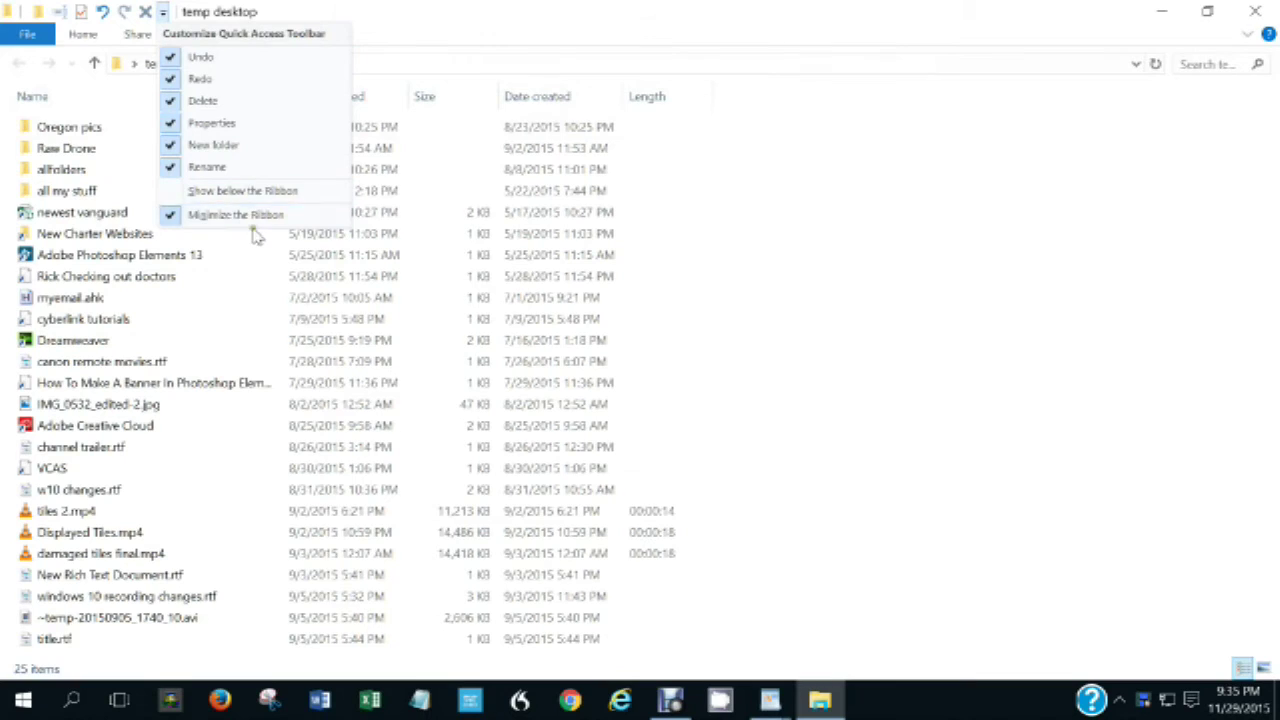
# Keep the ribbon expanded, switch to Large icons then back to Details, and open the File menu
pyautogui.click(243, 216)
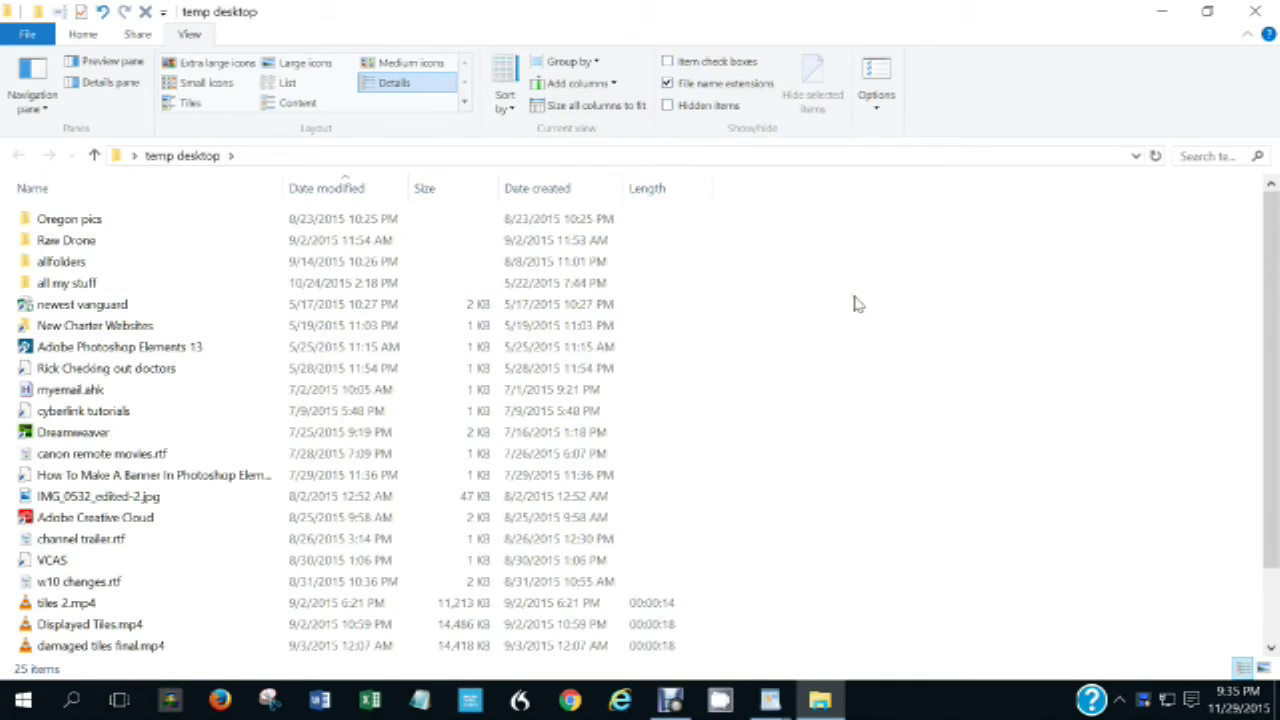
pyautogui.click(329, 65)
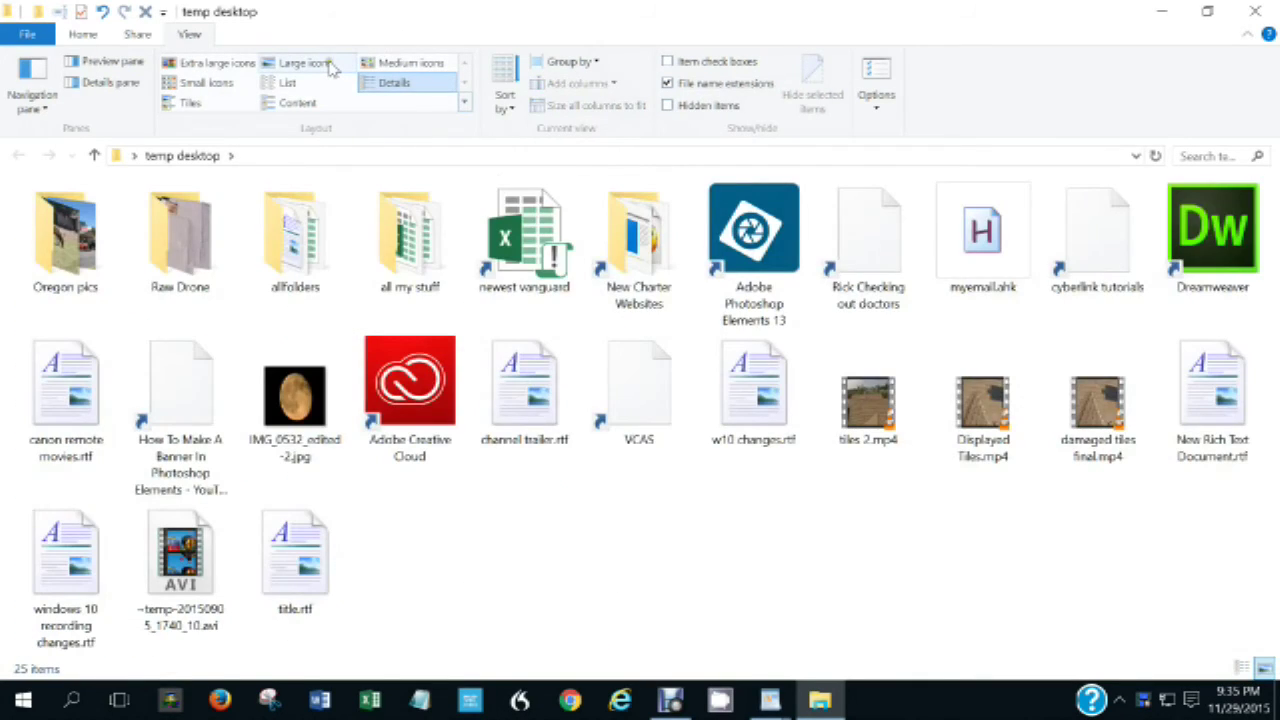
pyautogui.click(393, 83)
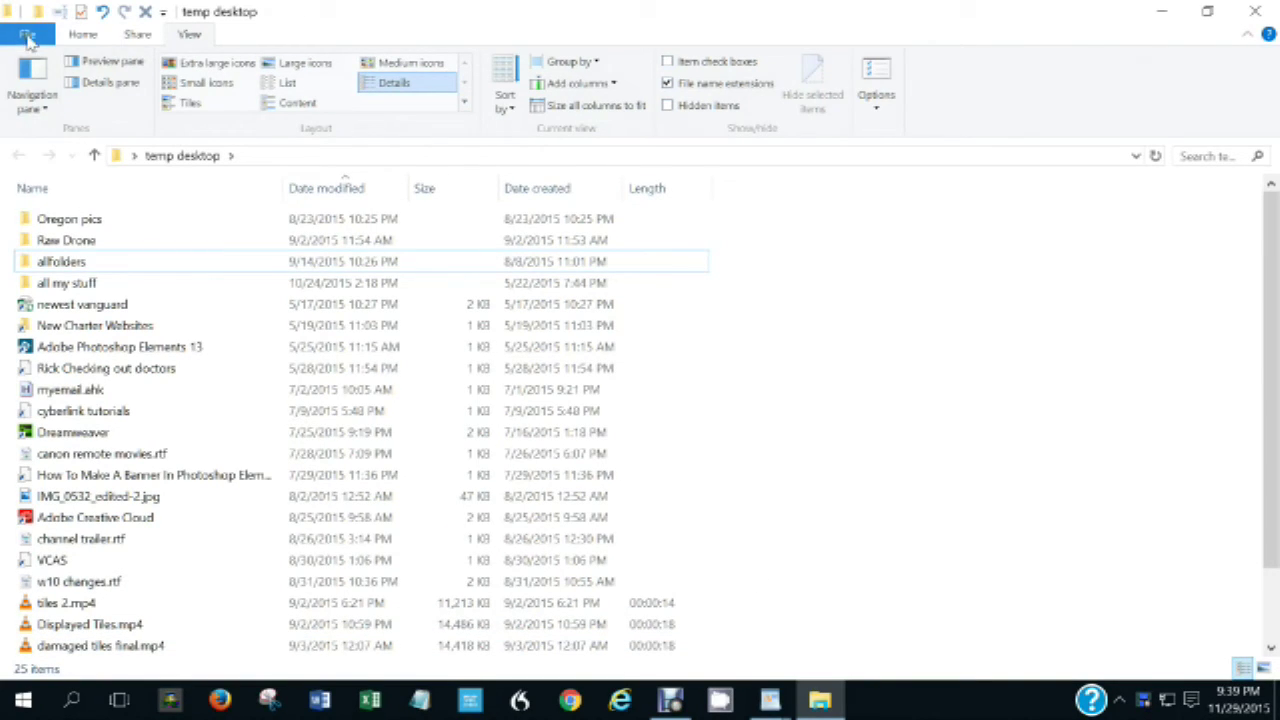
pyautogui.click(27, 34)
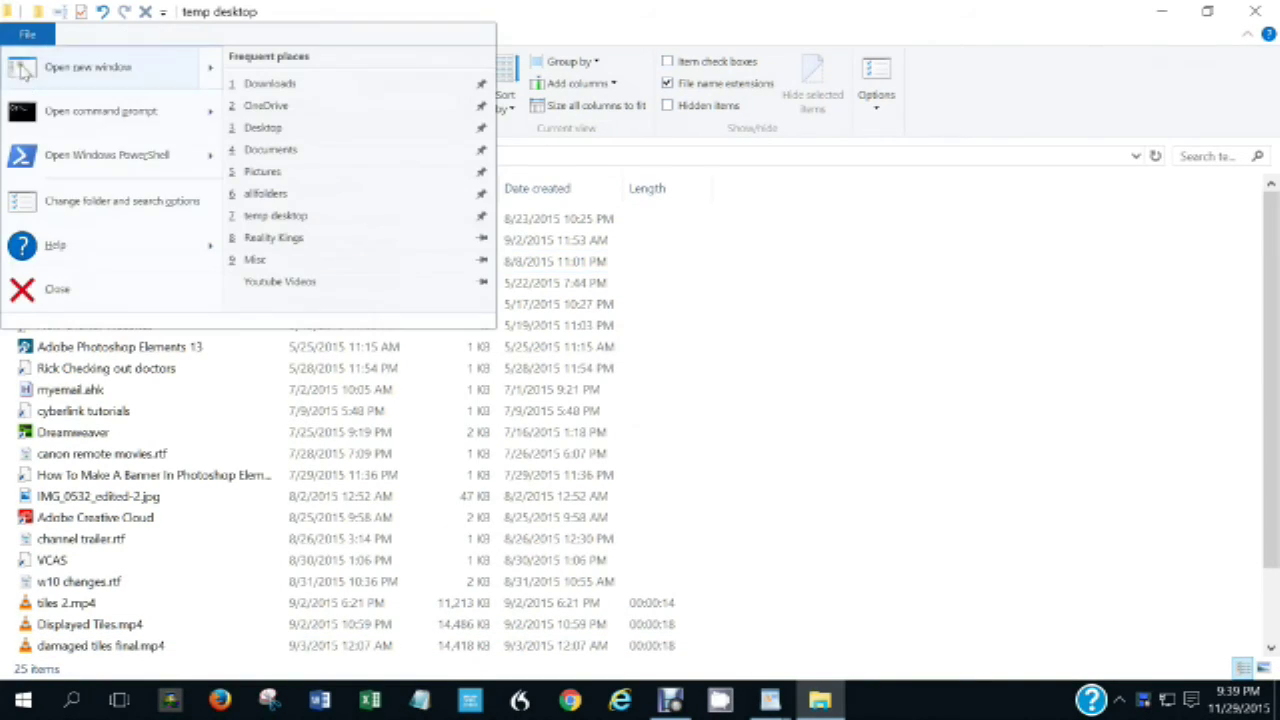
# Open Folder Options via Change folder and search options, then switch to its View tab
pyautogui.click(100, 203)
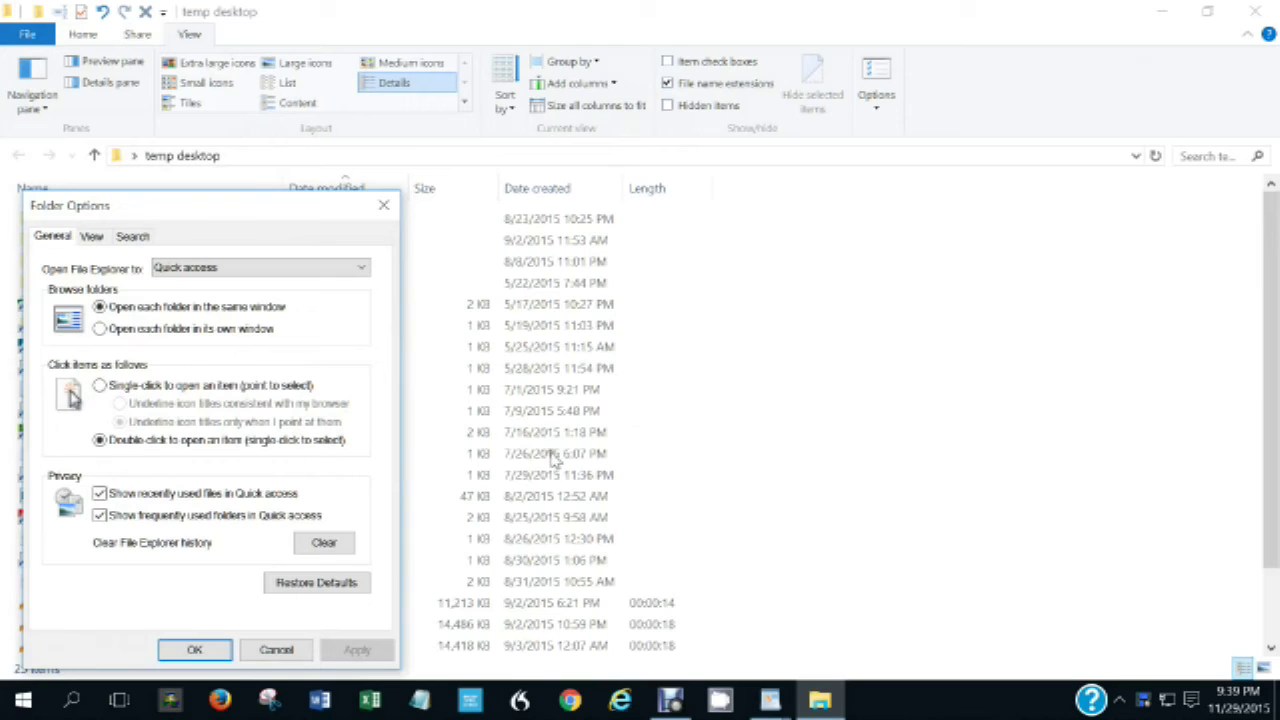
pyautogui.click(92, 237)
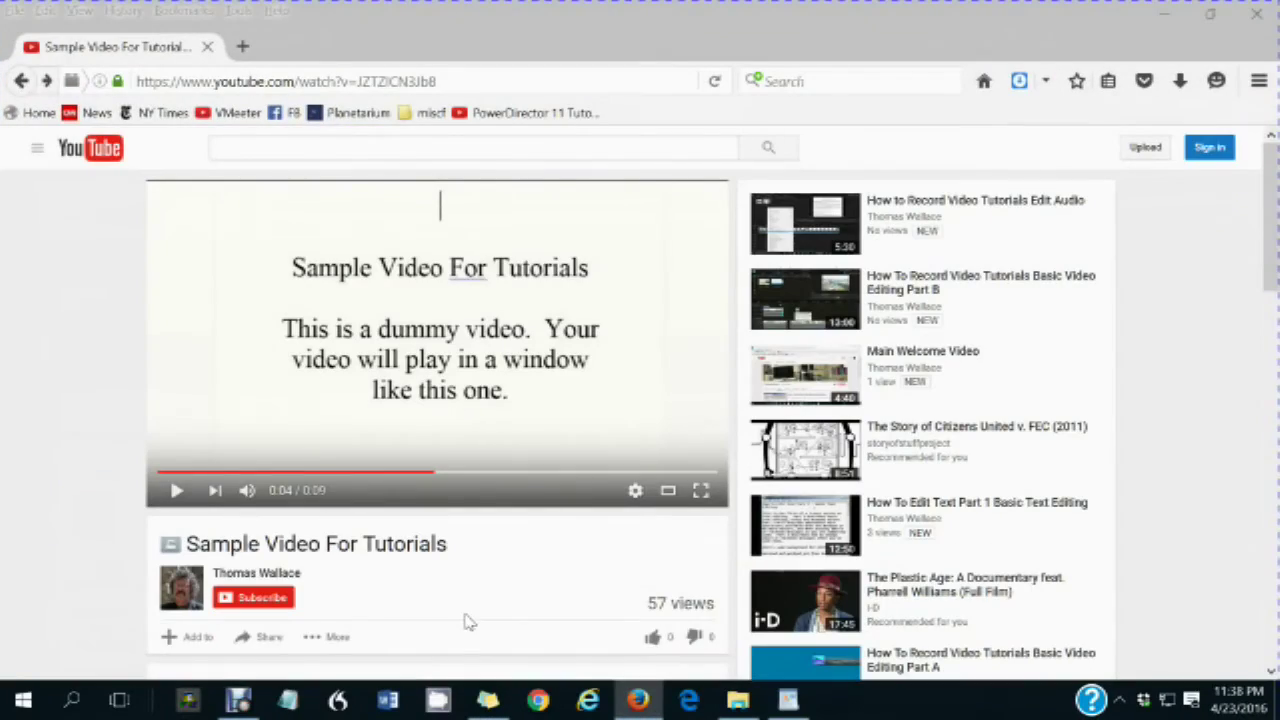
# Open the uploader's channel page from the avatar below the sample tutorial video
pyautogui.moveTo(270, 581)
pyautogui.moveTo(178, 592)
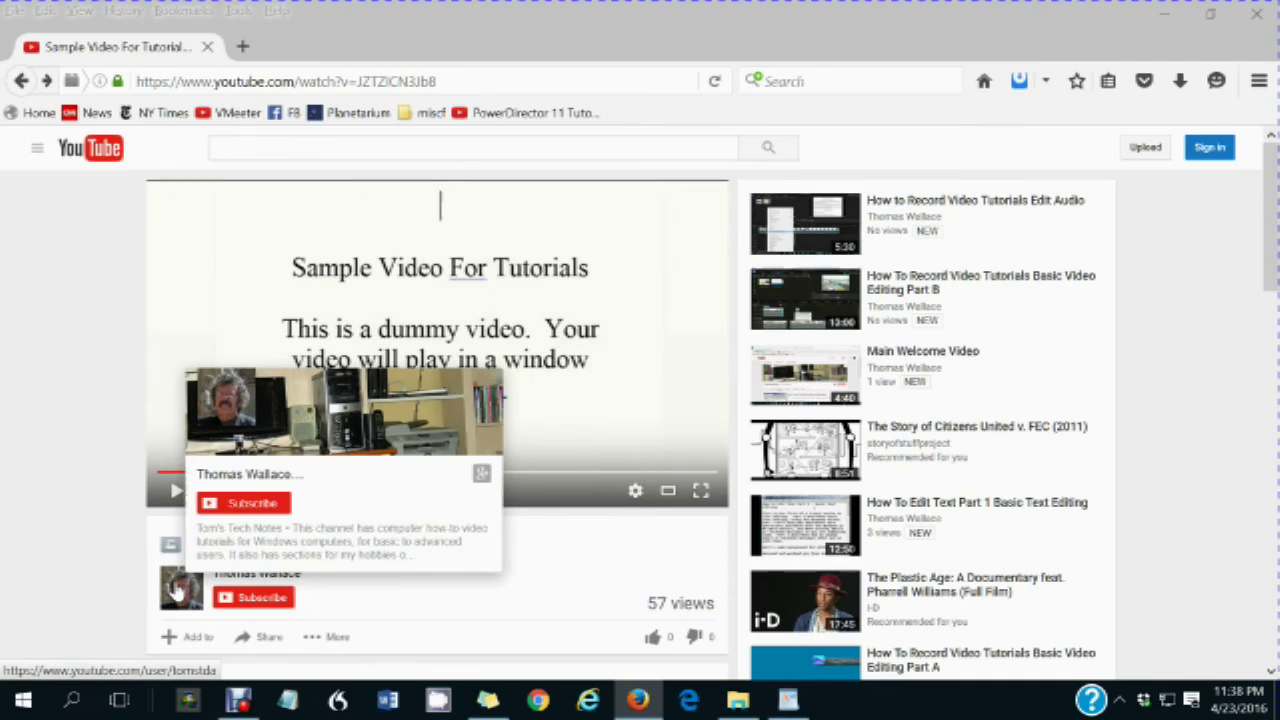
pyautogui.click(178, 592)
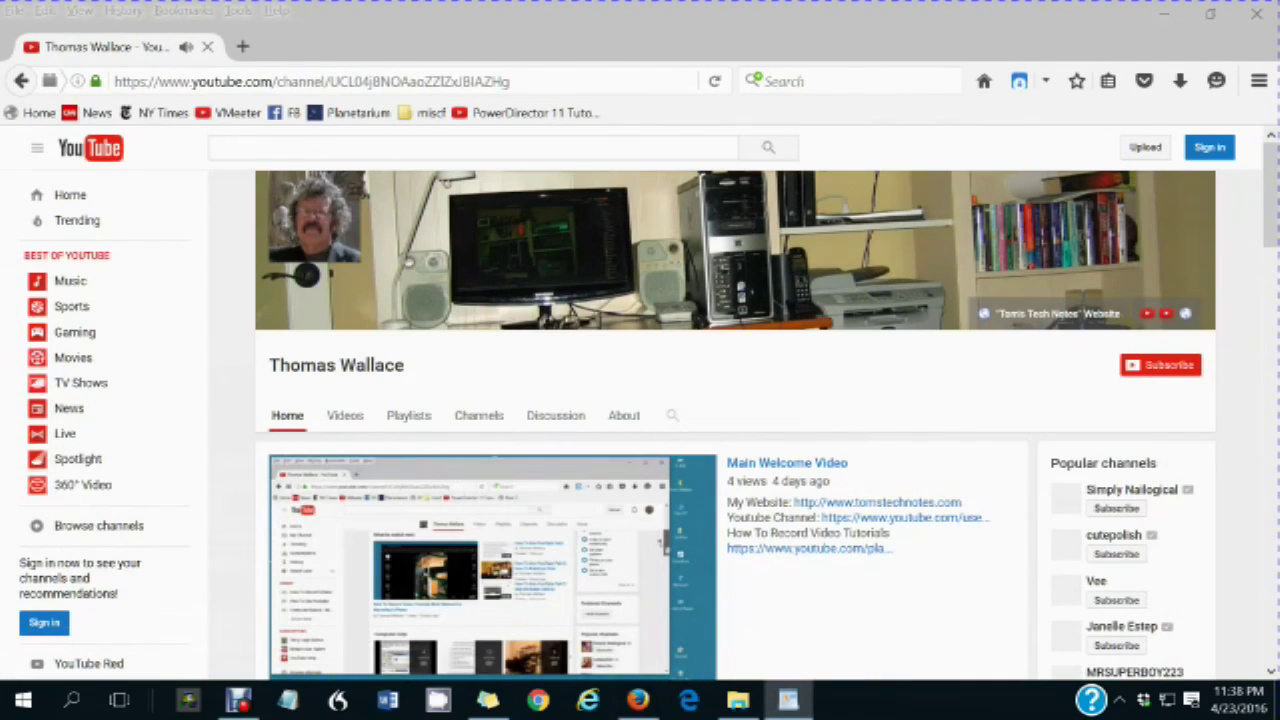